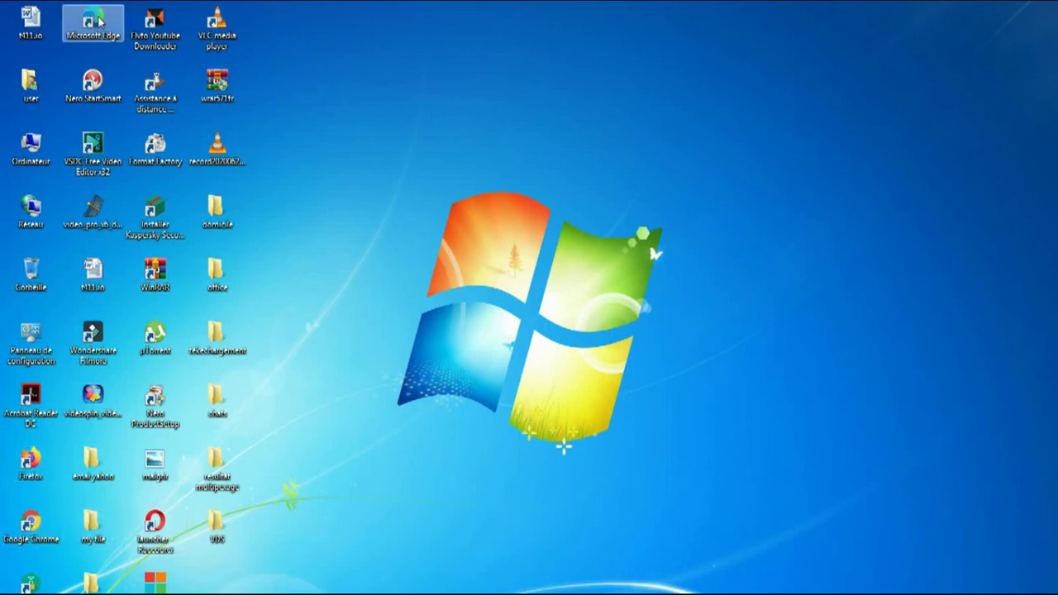
Step: Launch Firefox from its desktop shortcut
double_click(35, 465)
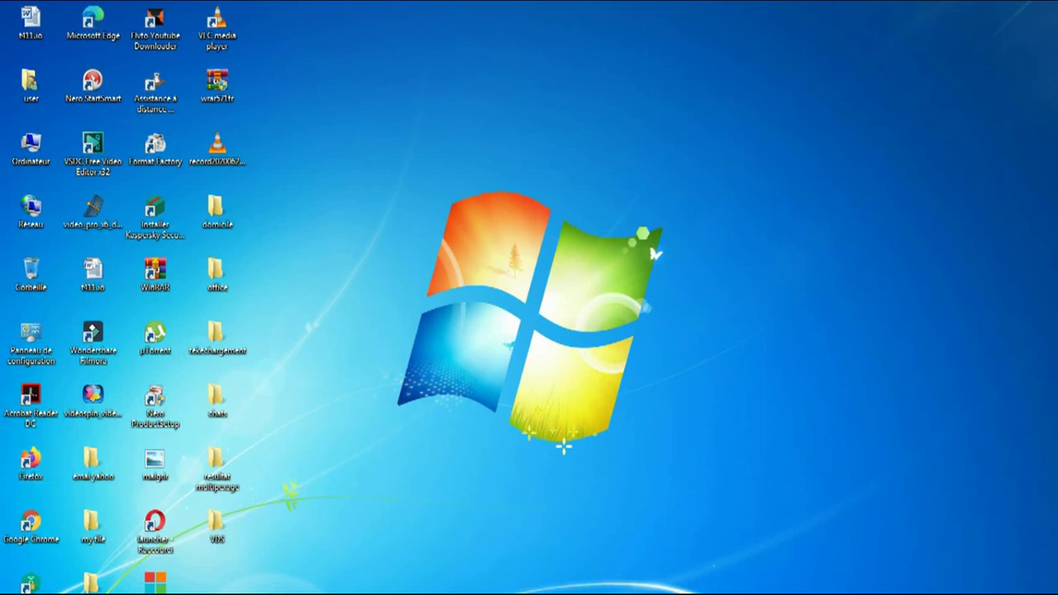
mouse_move(181, 592)
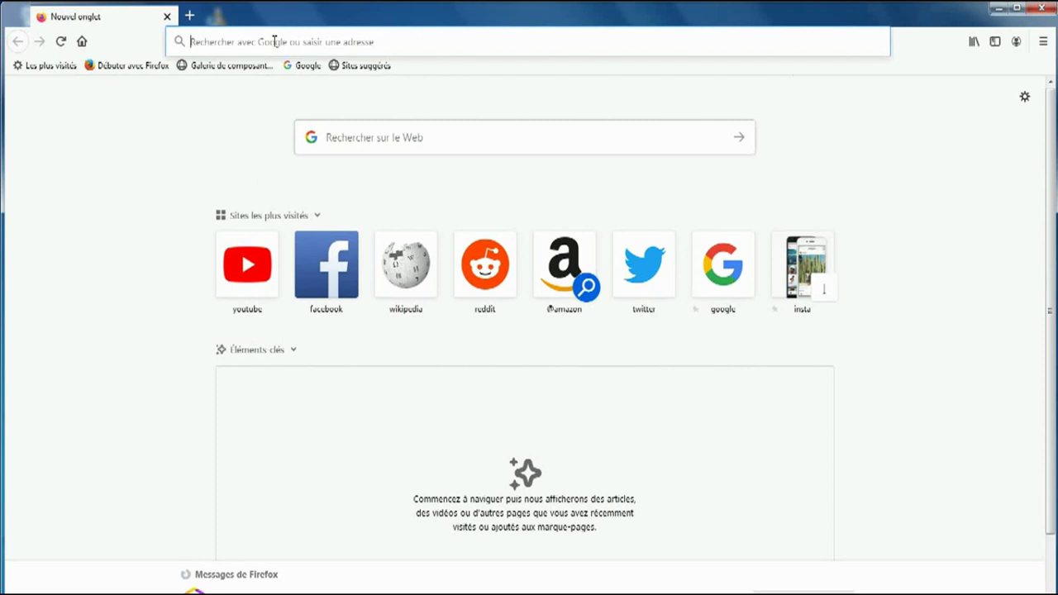
Step: Load google.com in Firefox
type("google")
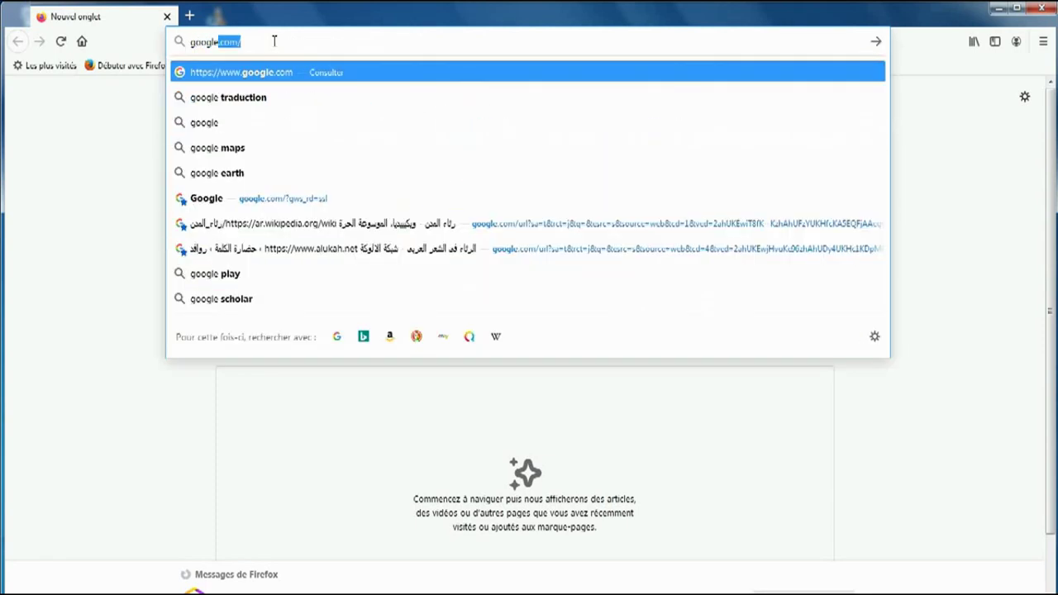
type(".com")
key("Return")
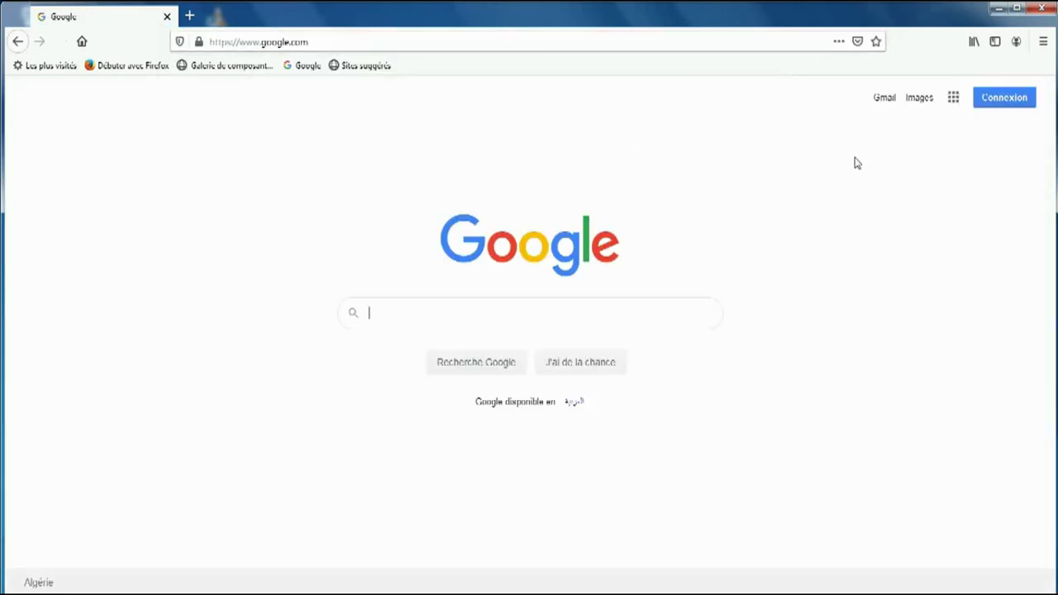
Step: Sign in to Google with the Gmail account name and its password
left_click(1019, 108)
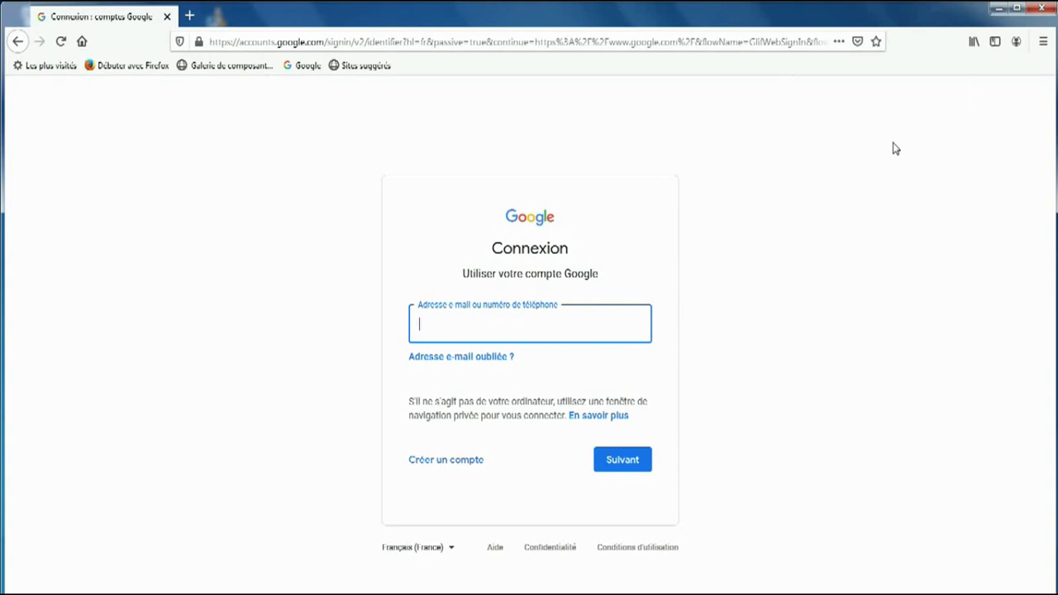
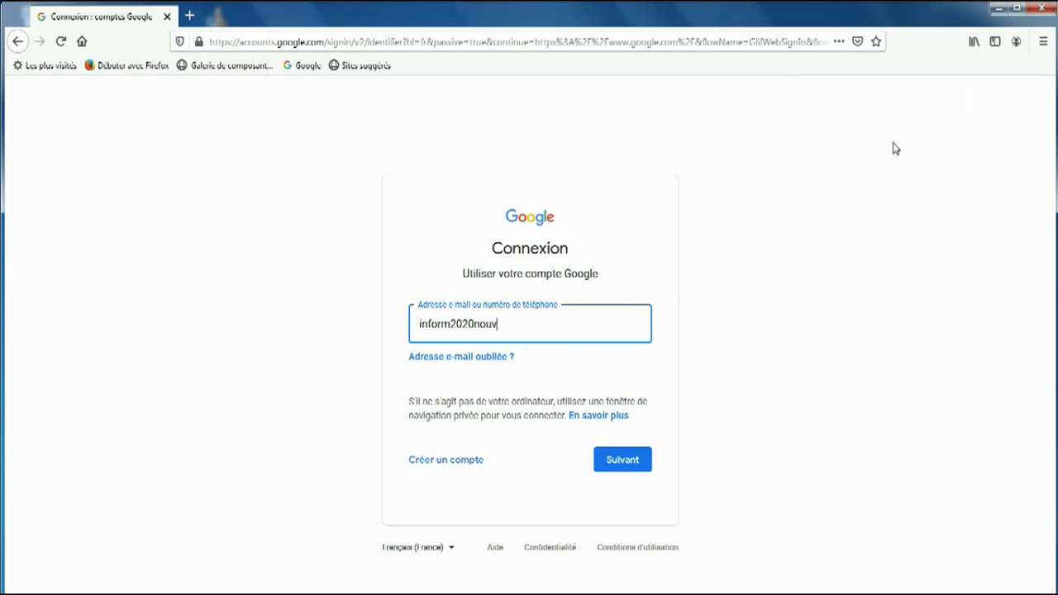
key("Return")
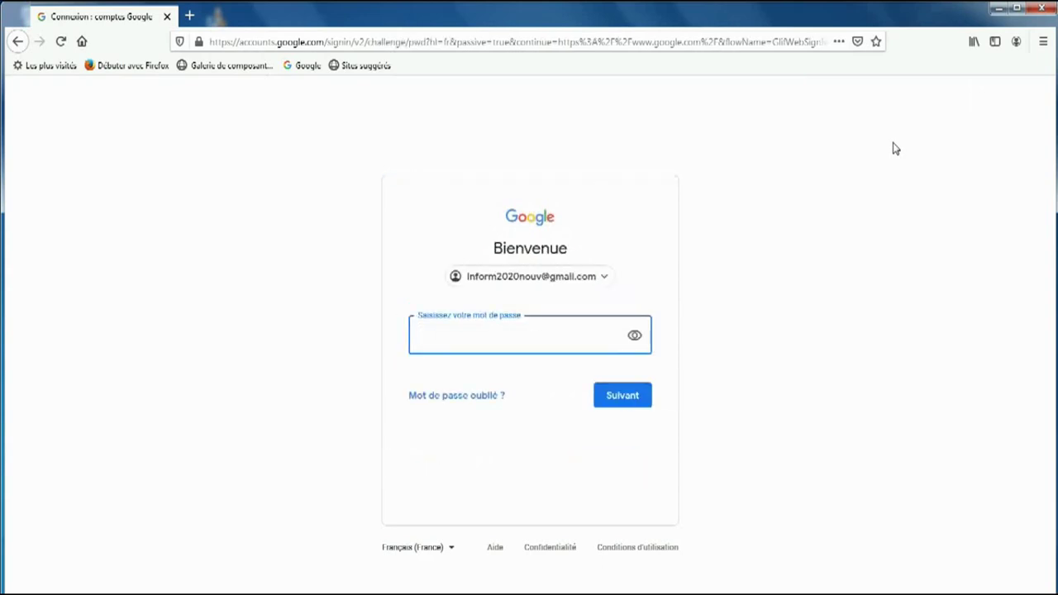
type("••••••••••")
left_click(623, 395)
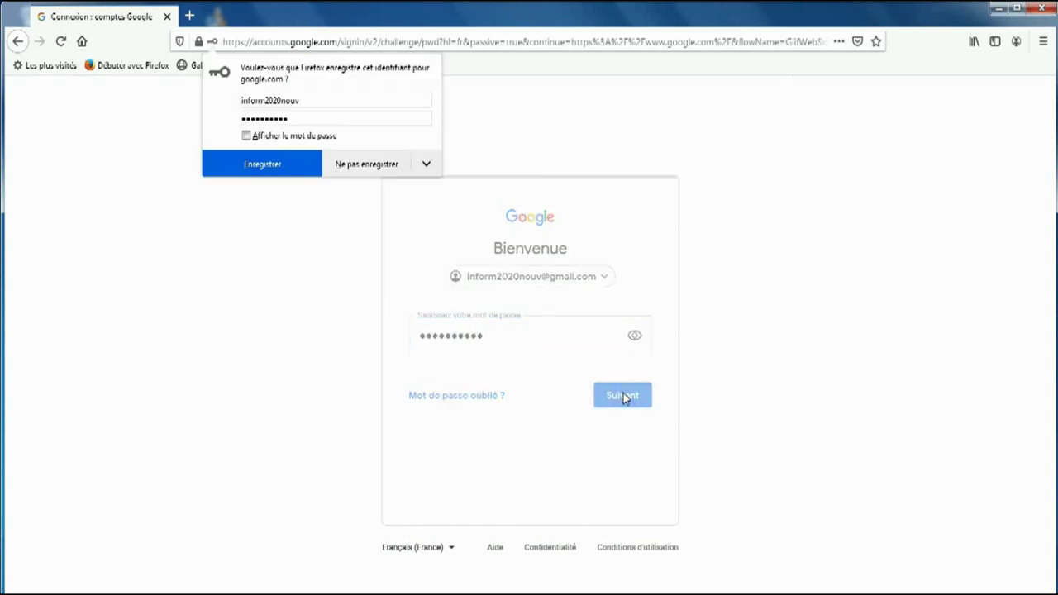
Step: Decline saving the login, move the Gmail tile before Play in the apps grid, and open Gmail
left_click(364, 165)
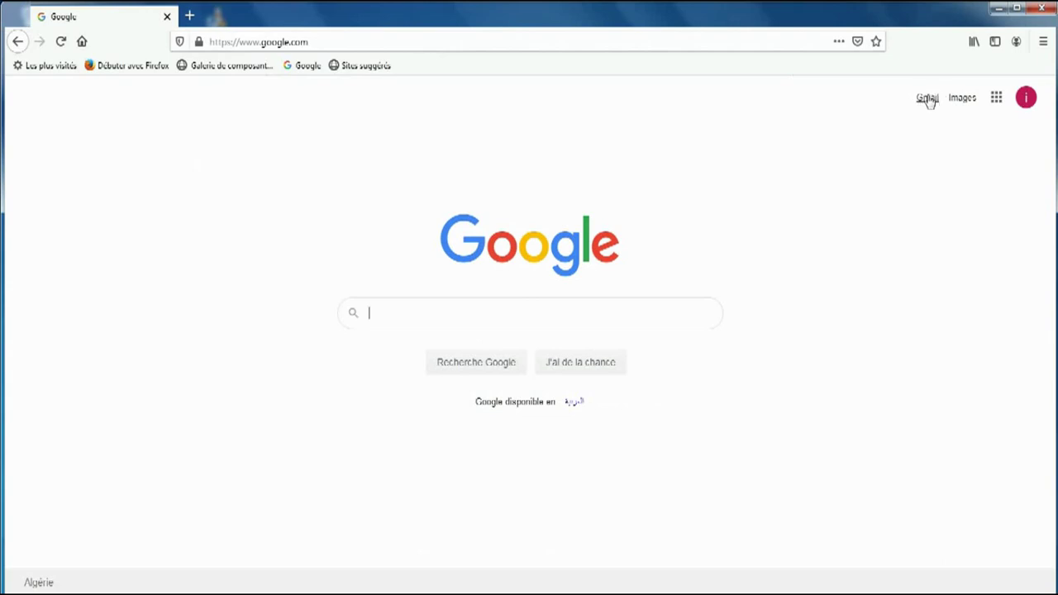
left_click(997, 99)
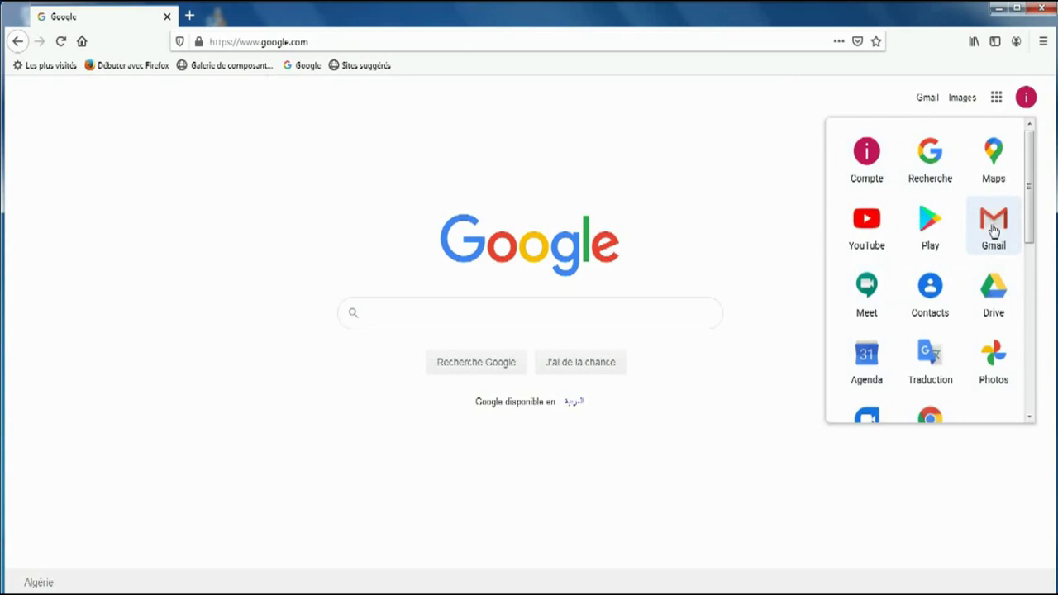
left_click_drag(994, 230, 929, 226)
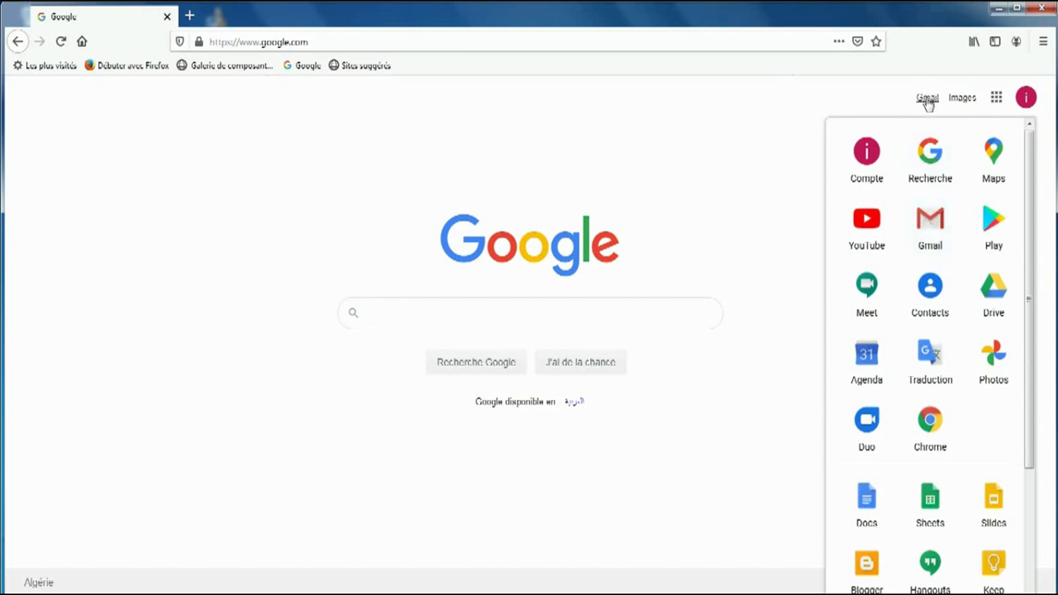
left_click(931, 220)
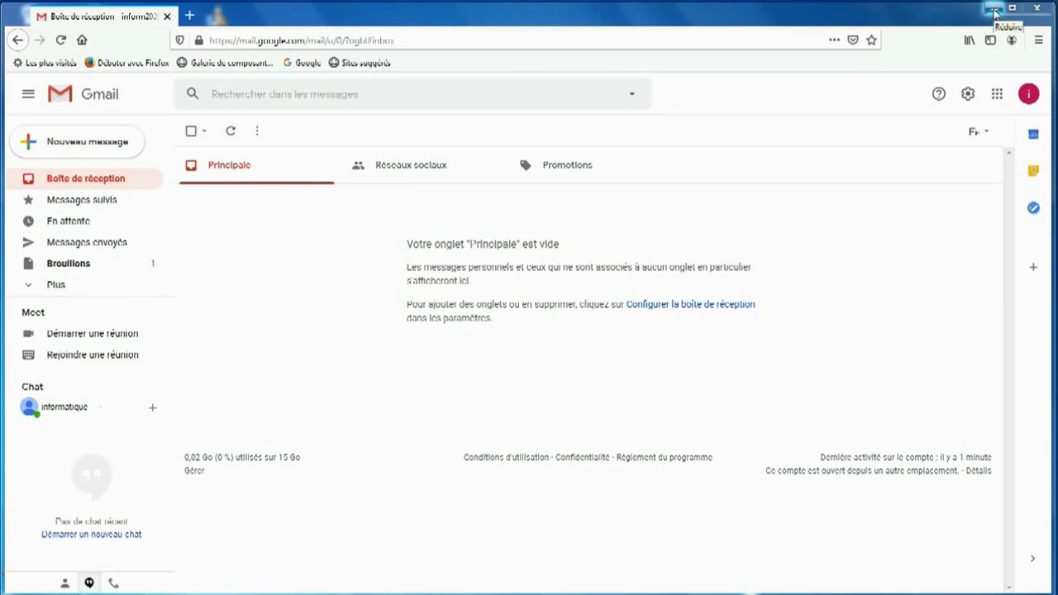
Step: Minimize Firefox and move the Word document and audio recording to the top of the desktop
left_click(994, 10)
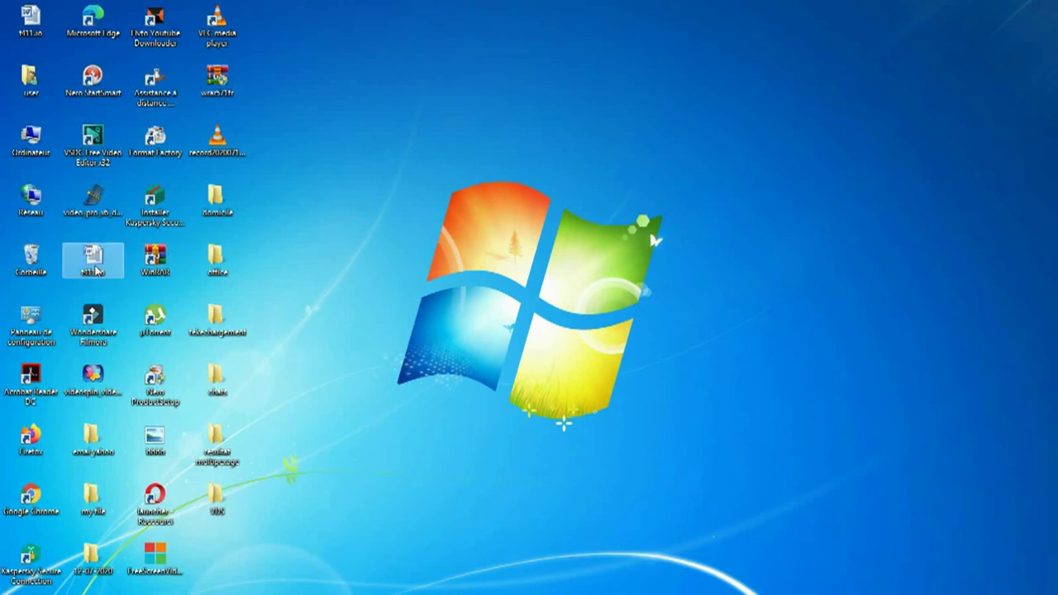
left_click_drag(97, 270, 590, 88)
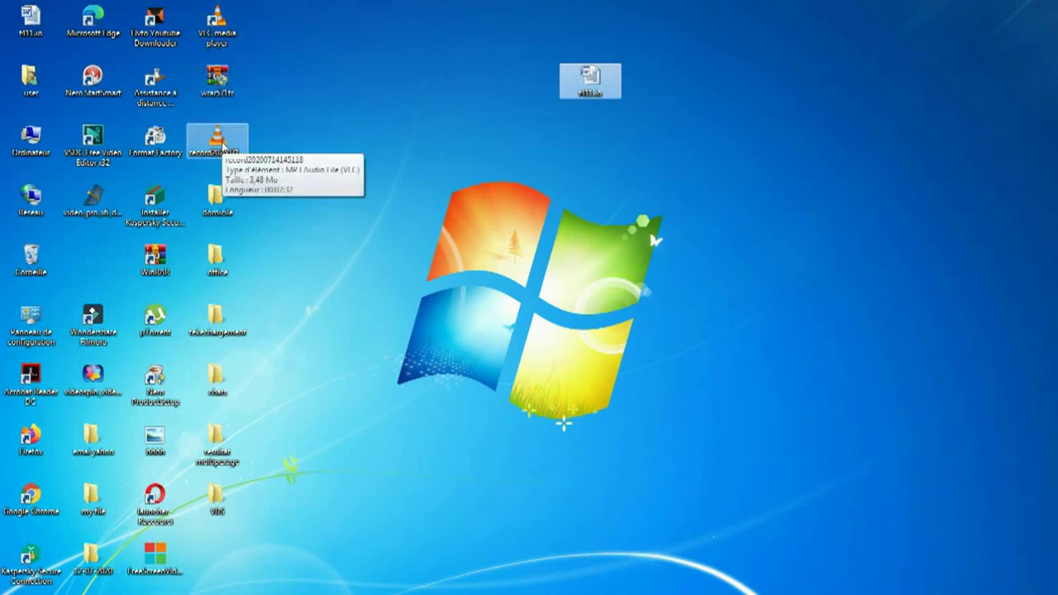
left_click(222, 146)
left_click_drag(221, 146, 529, 88)
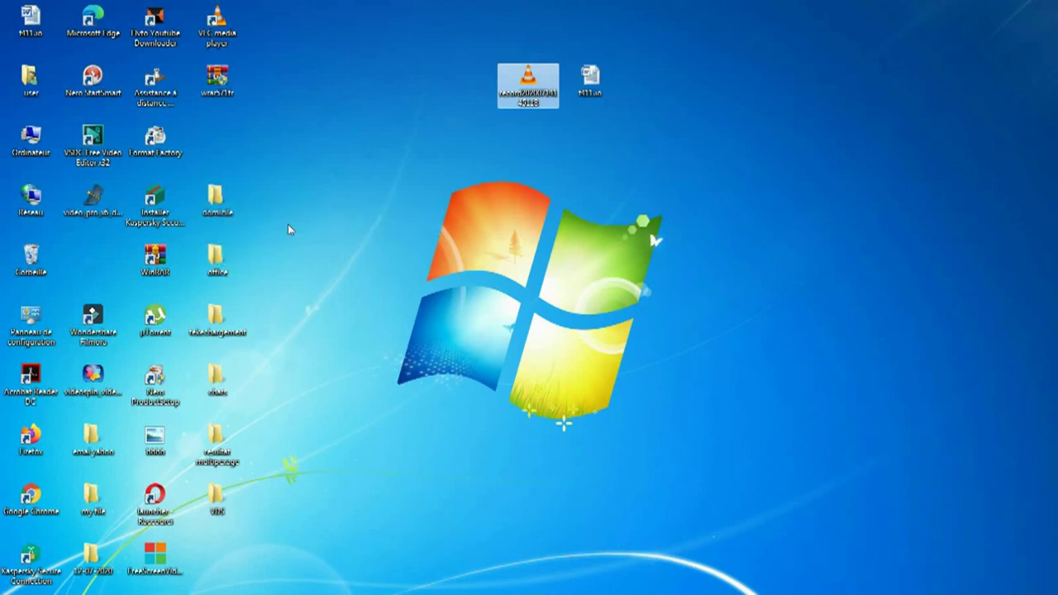
Step: Place the bbbb image beside the other two files and restore the Gmail window
left_click(606, 78, "ctrl")
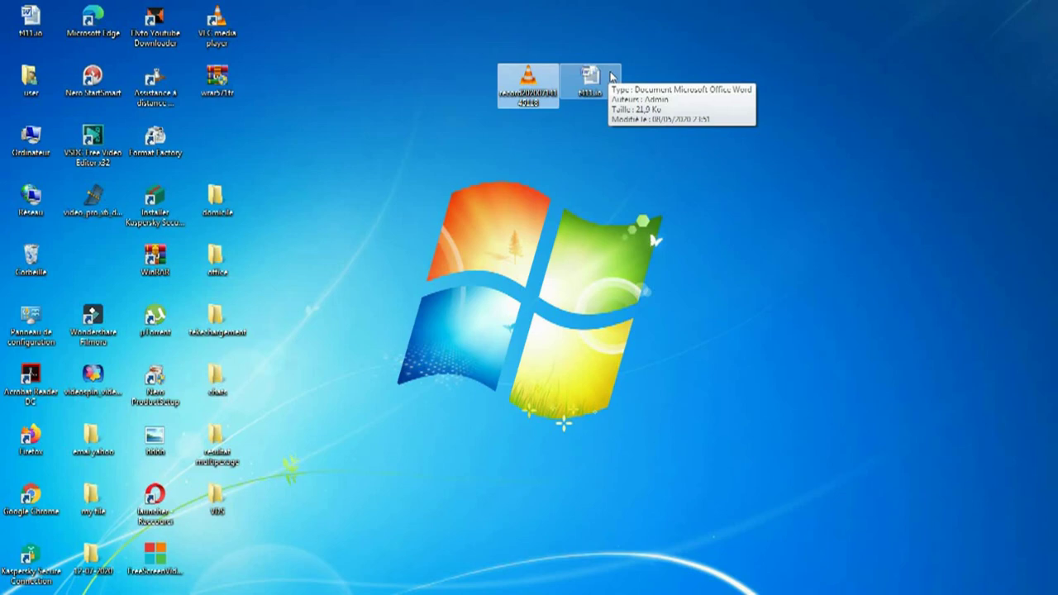
left_click(517, 79)
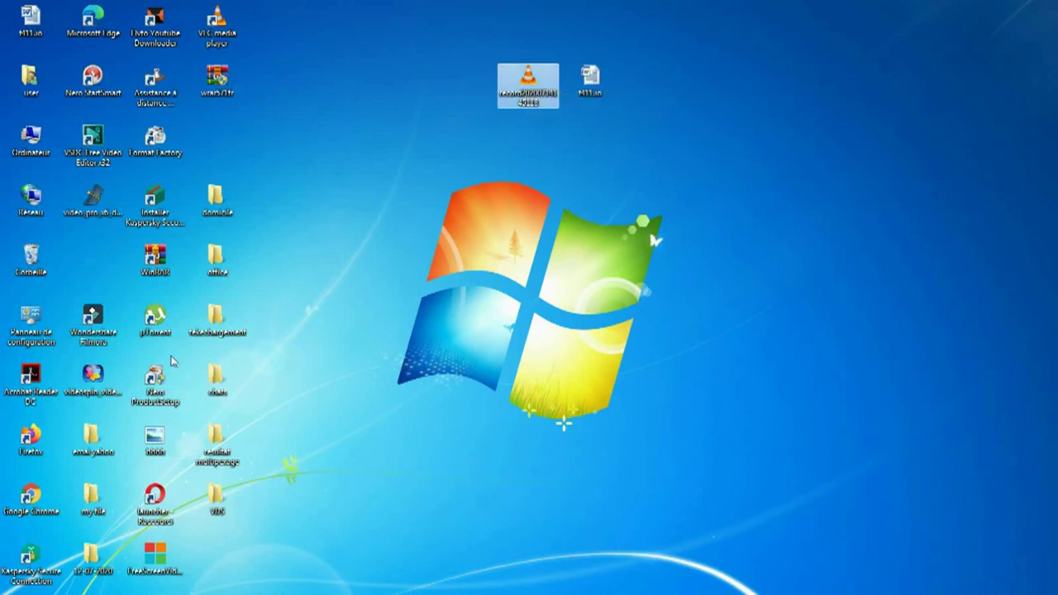
left_click_drag(154, 447, 438, 77)
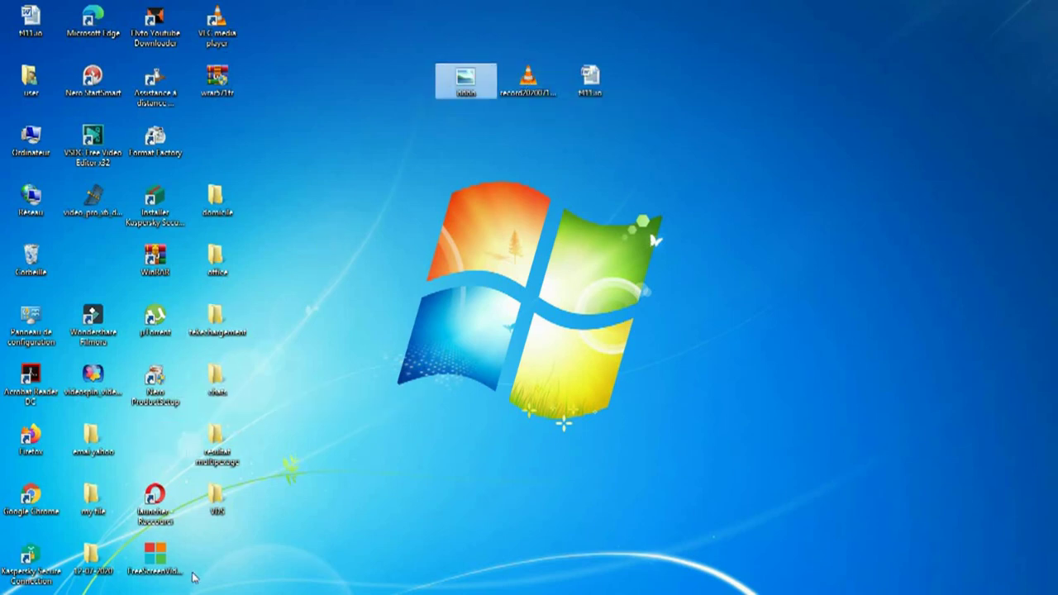
left_click(217, 585)
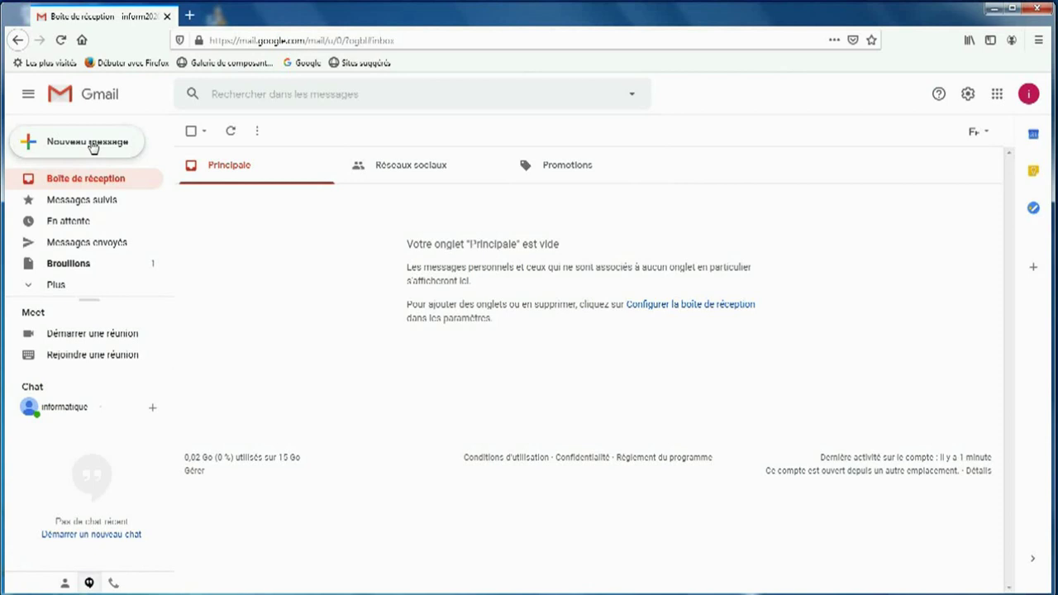
Step: Open an empty compose window with 'Nouveau message'
left_click(93, 146)
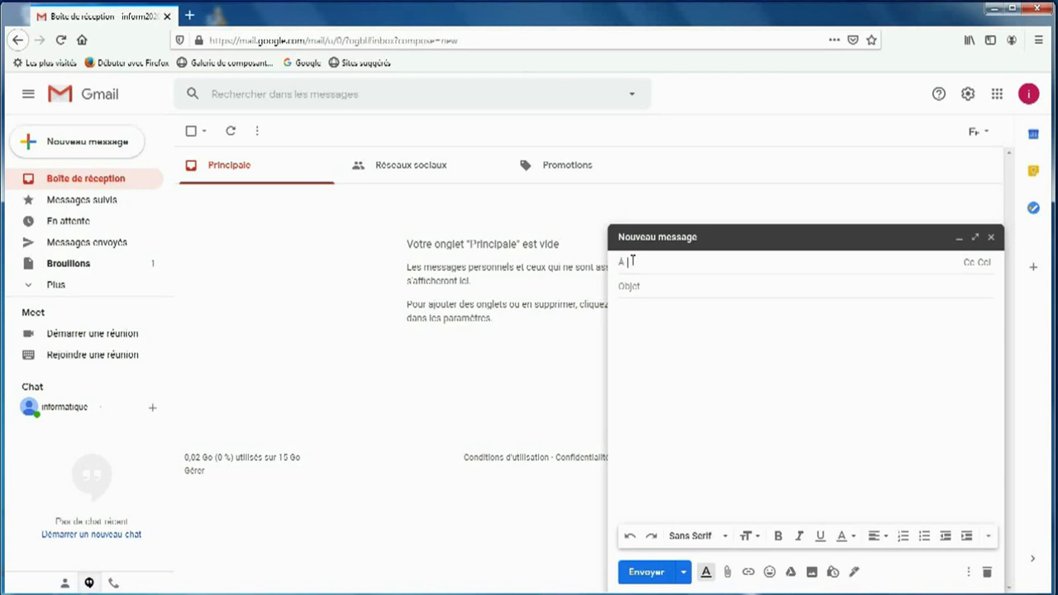
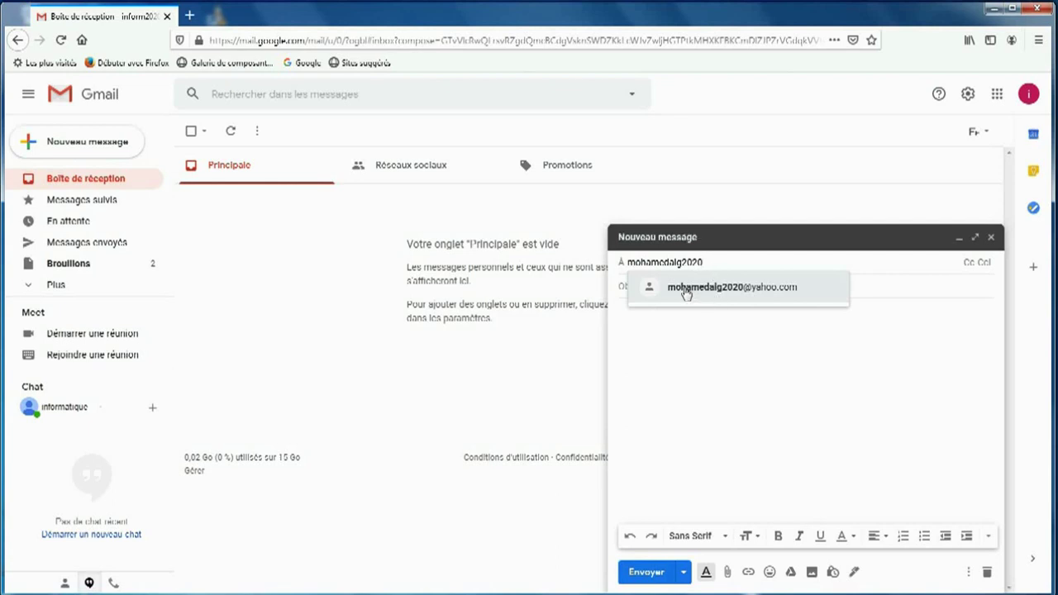
Step: Enter the recipient's Yahoo e-mail address in the À field
mouse_move(728, 295)
type("@yahoo.com")
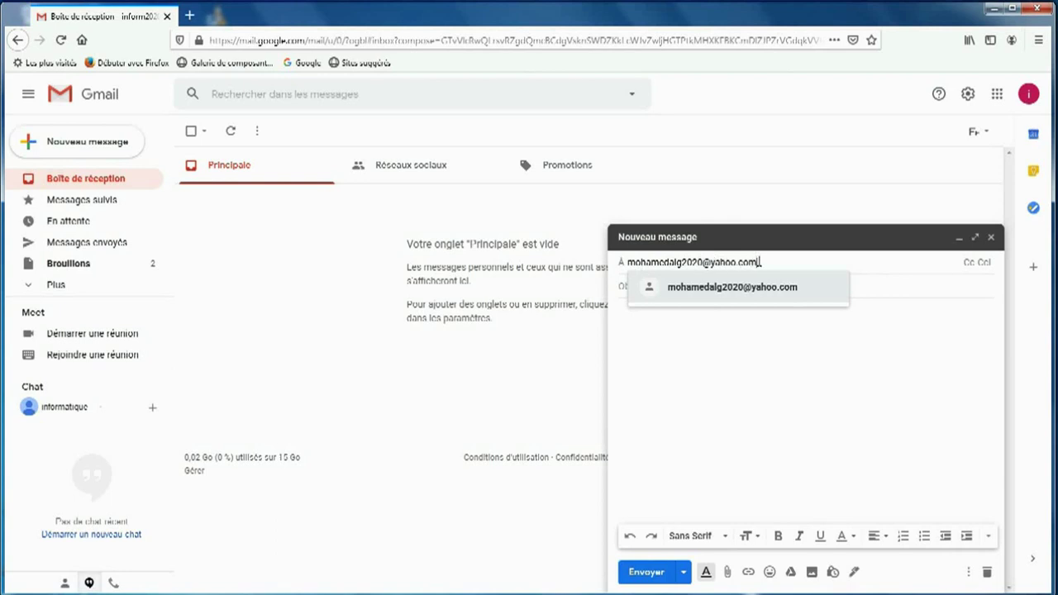
left_click(774, 349)
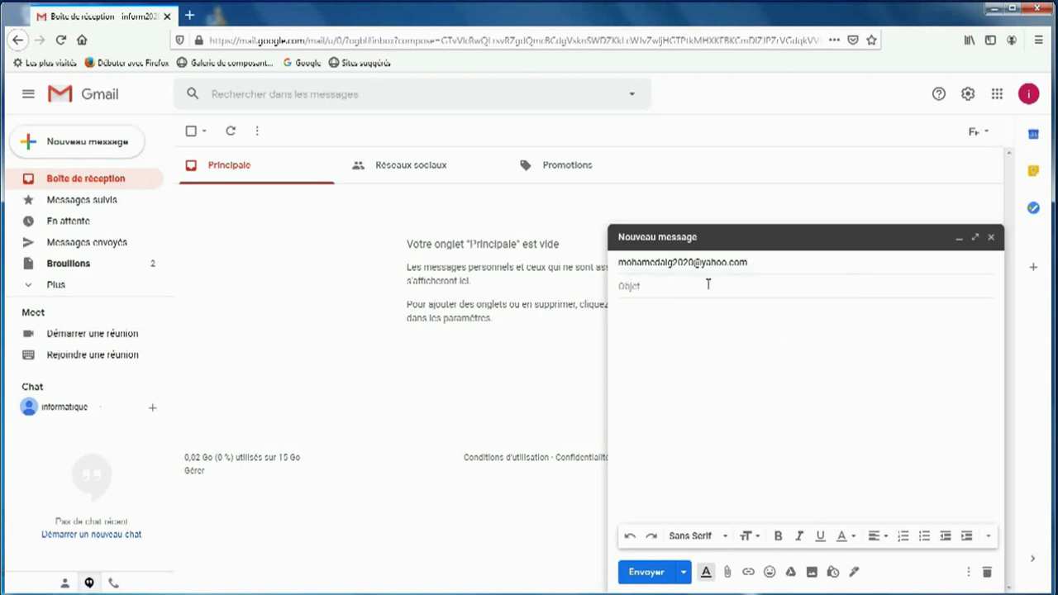
Step: Give the message the short Arabic subject 'ة' in the Objet field
left_click(654, 285)
type("ة")
left_click(980, 311)
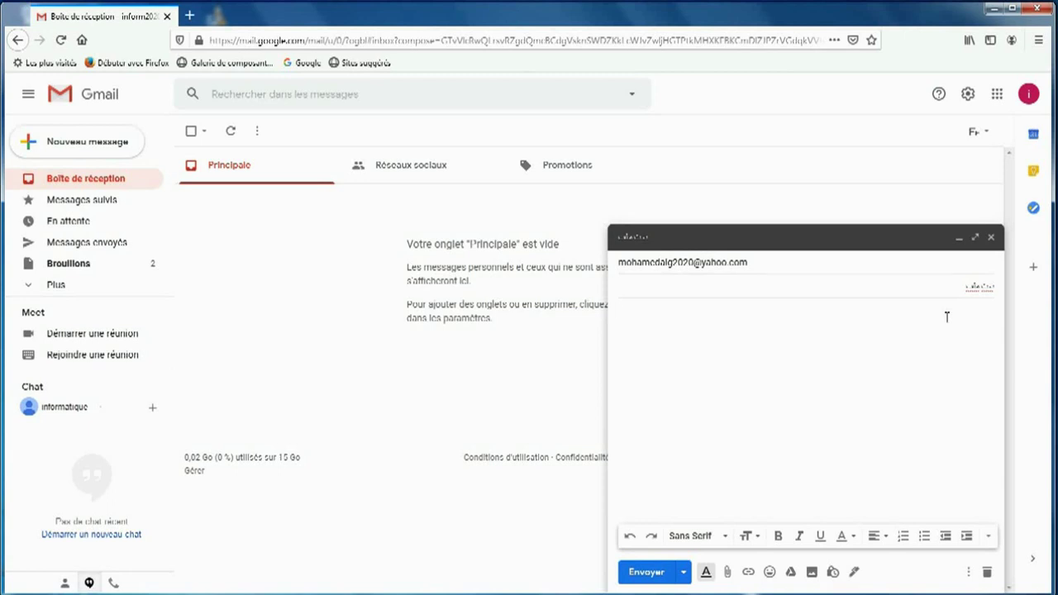
Step: Write the greeting 'السلام عليكم' in the body and bring up the emoji picker
type("السلام عليكم")
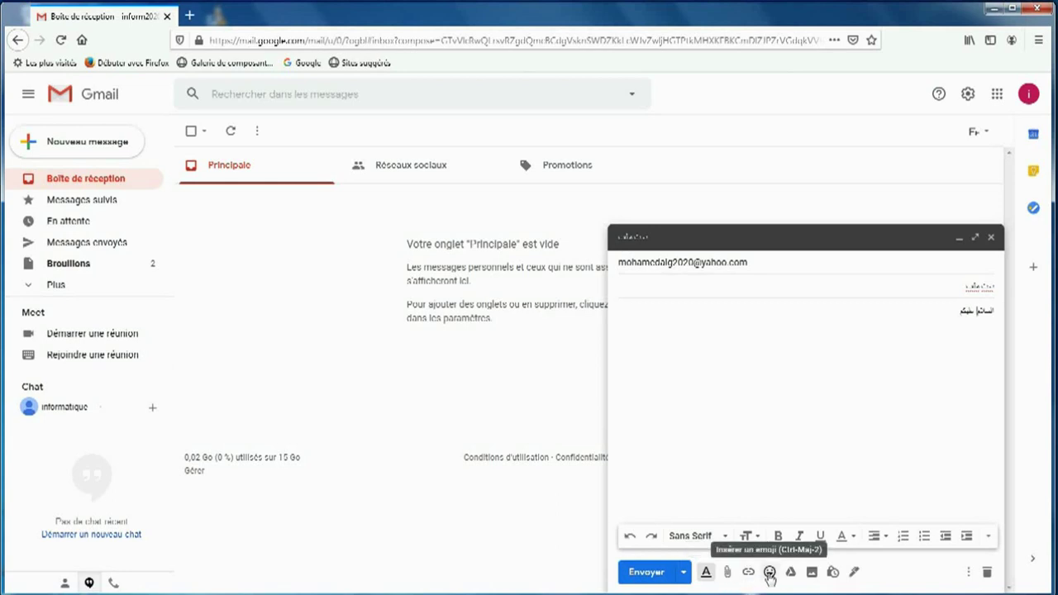
left_click(769, 573)
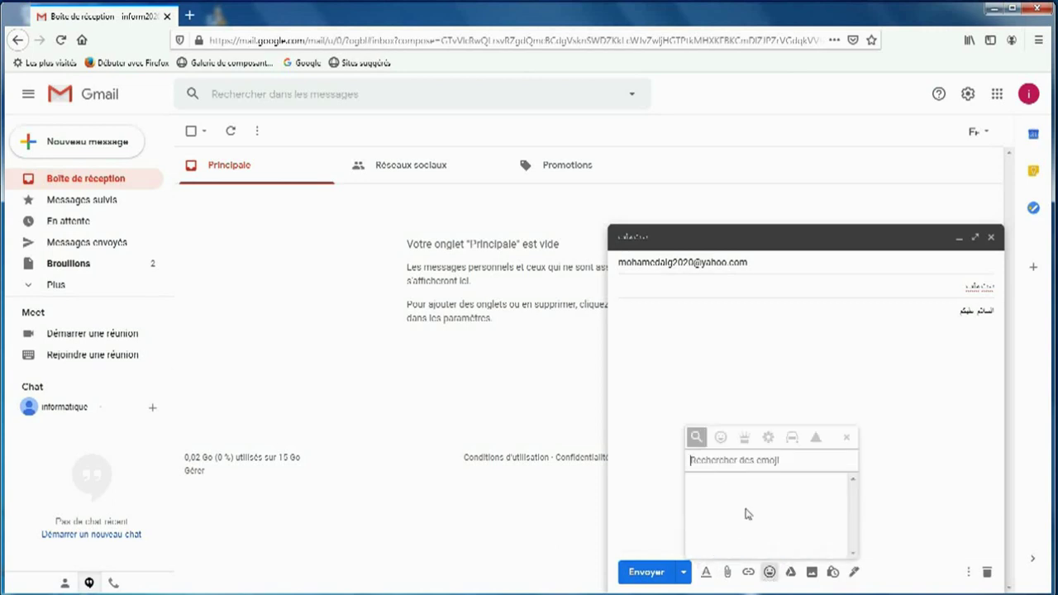
Step: Insert a Smileys emoji after 'السلام عليكم', removing the misplaced one, and close the picker
left_click(722, 440)
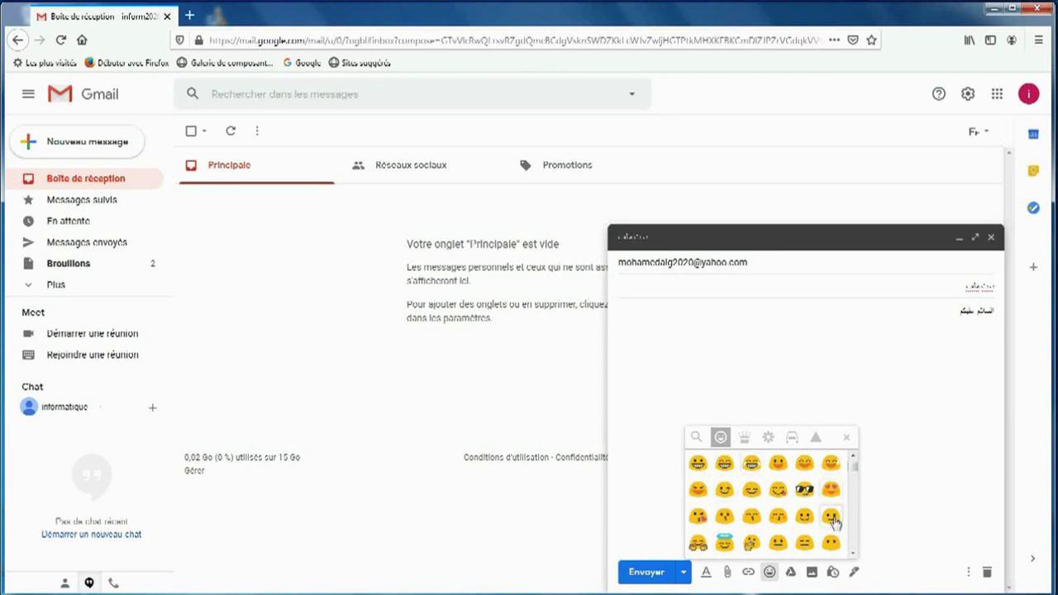
left_click(831, 517)
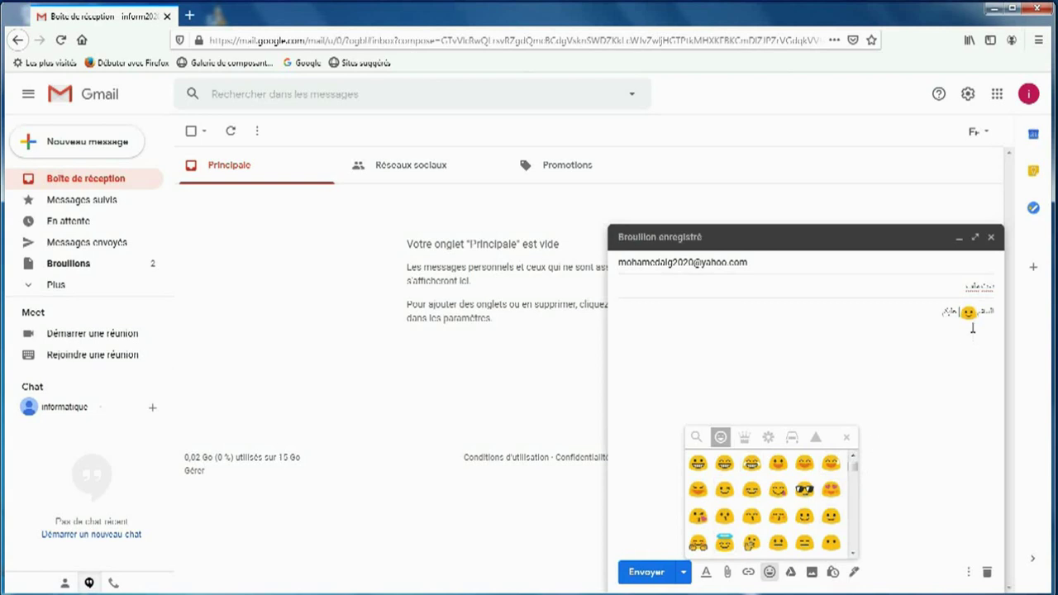
key("BackSpace")
left_click(830, 519)
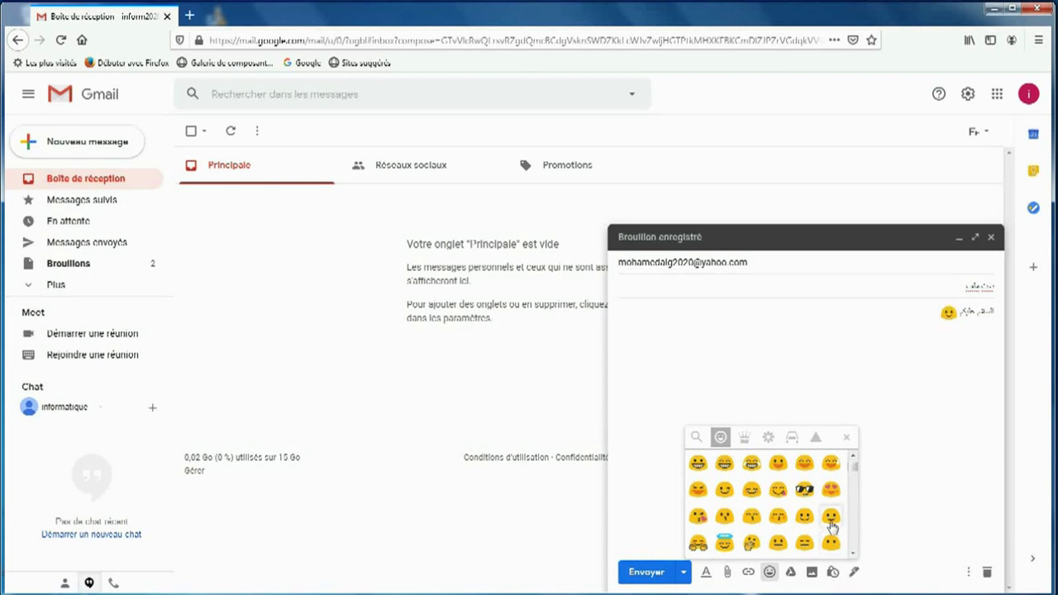
left_click(813, 356)
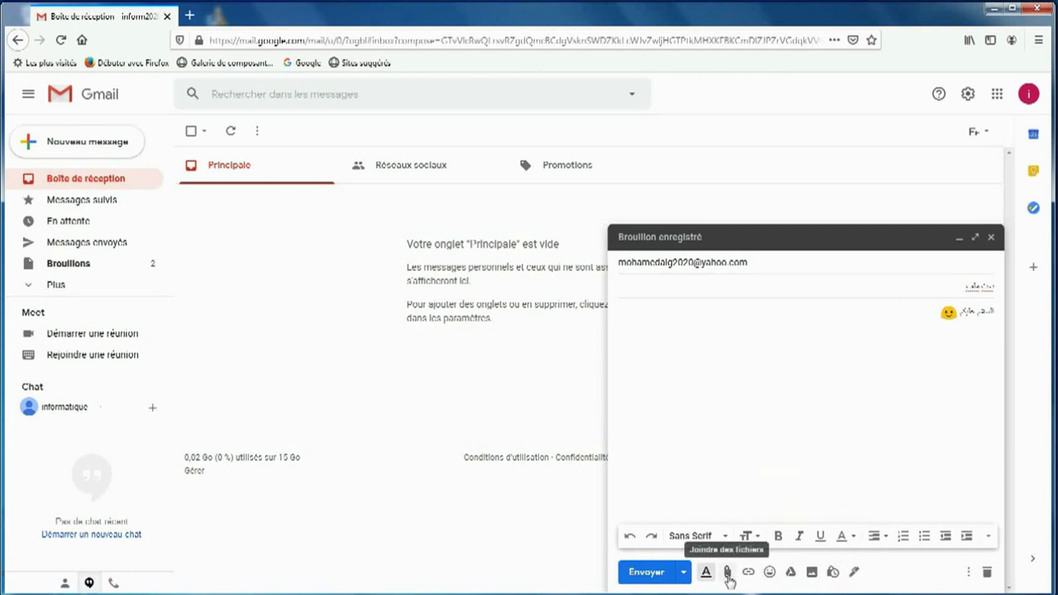
Step: Attach the Word document t411.io.docx from the Bureau (desktop) folder to the Gmail message
left_click(727, 573)
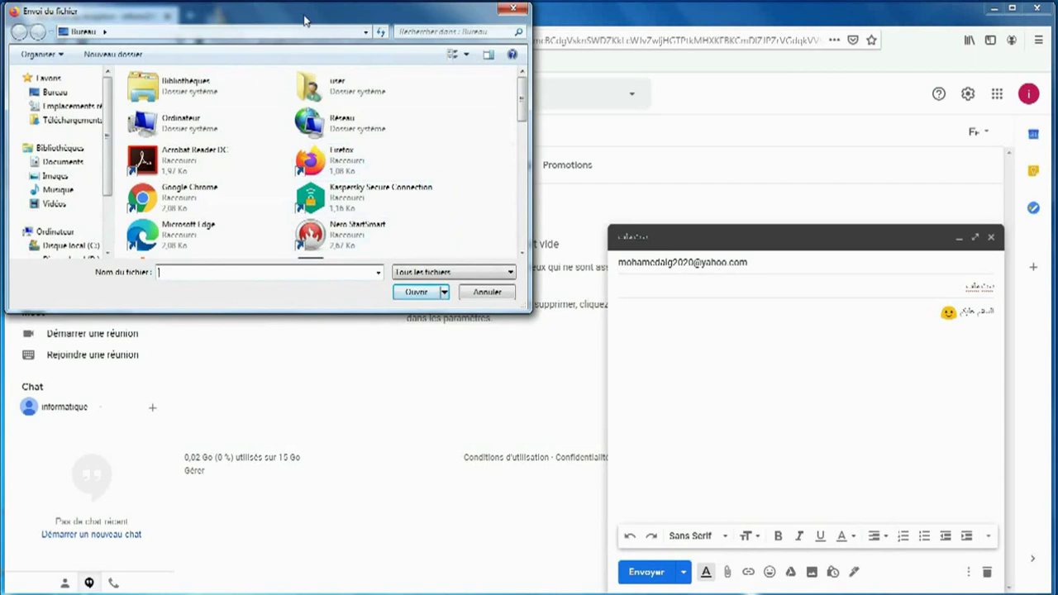
left_click_drag(304, 20, 385, 103)
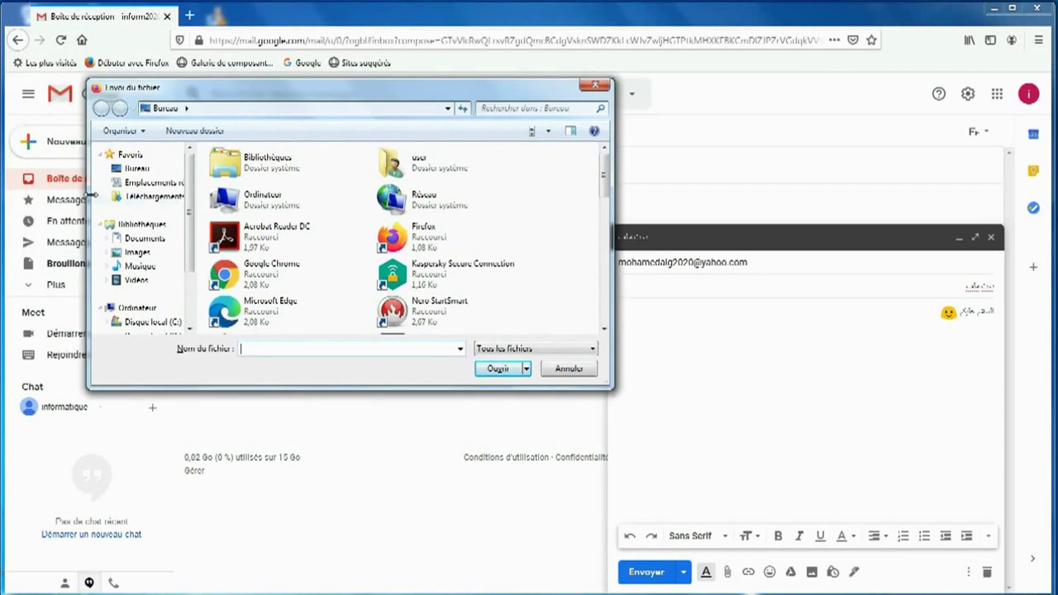
left_click(122, 169)
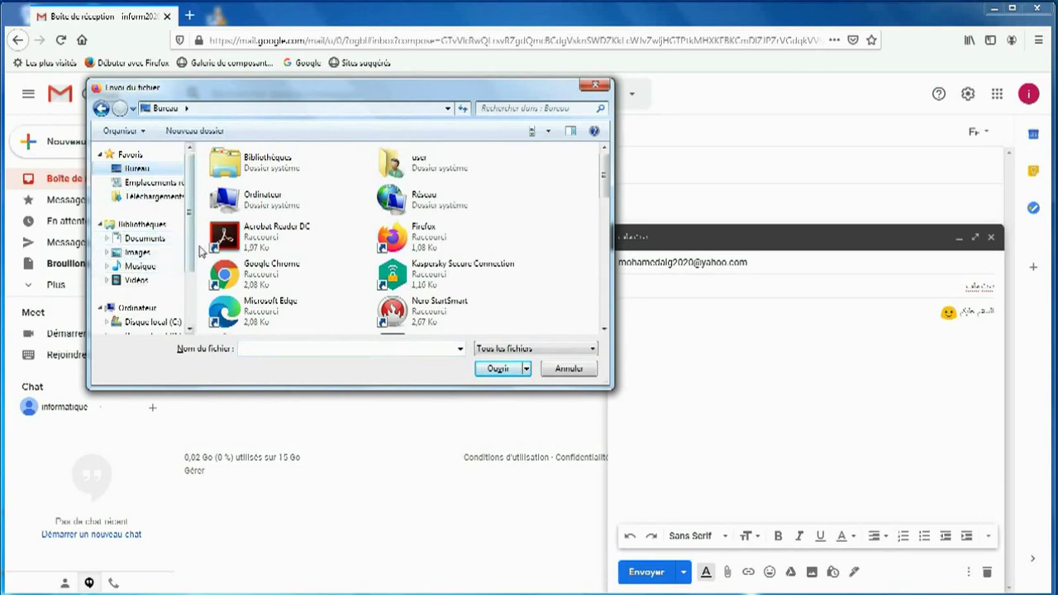
scroll(192, 259, "down", 2)
scroll(186, 254, "up", 2)
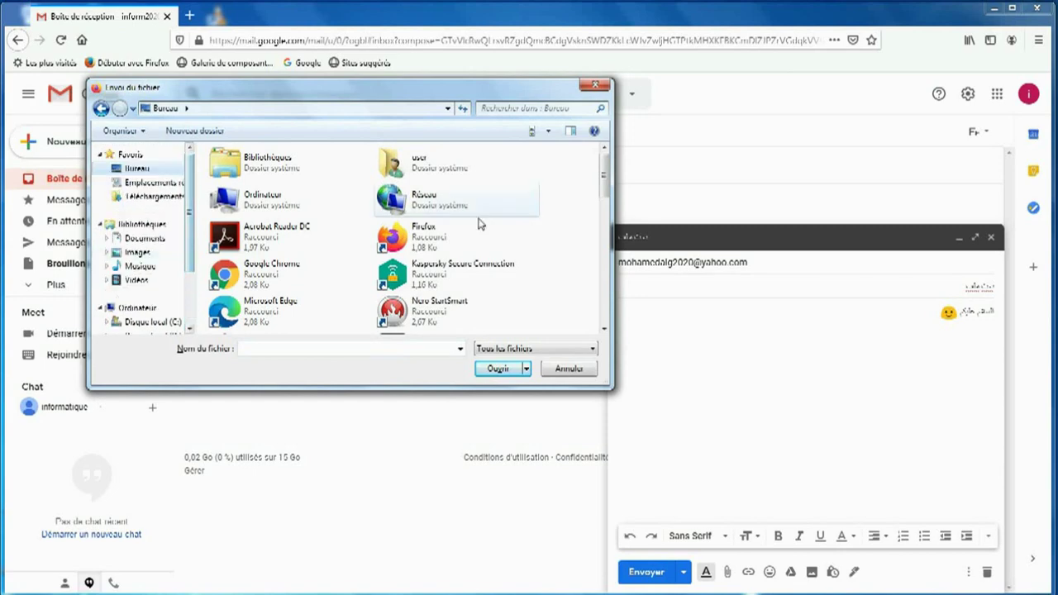
left_click_drag(605, 180, 608, 304)
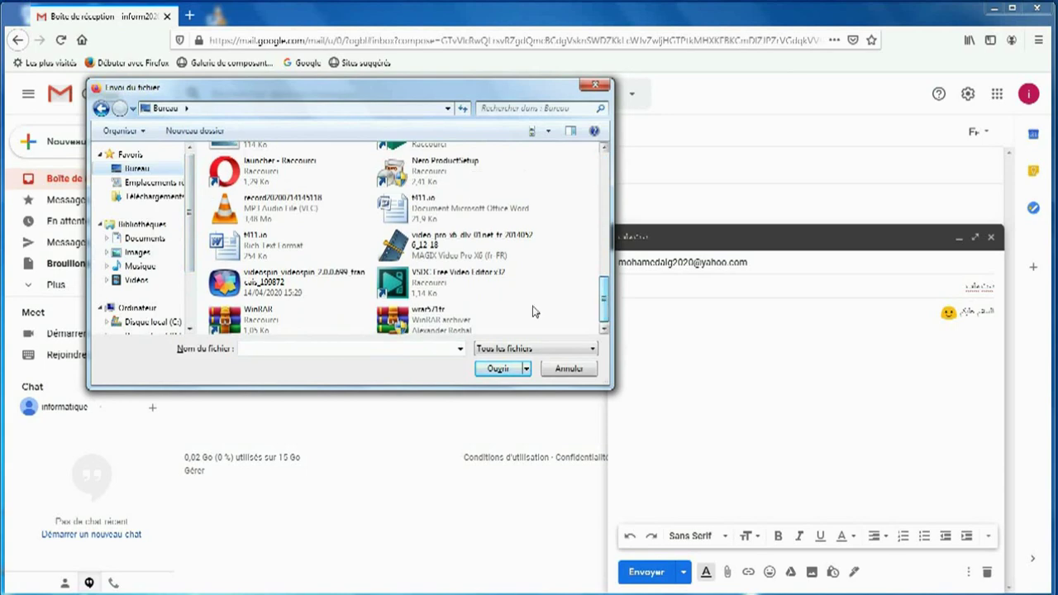
left_click(400, 216)
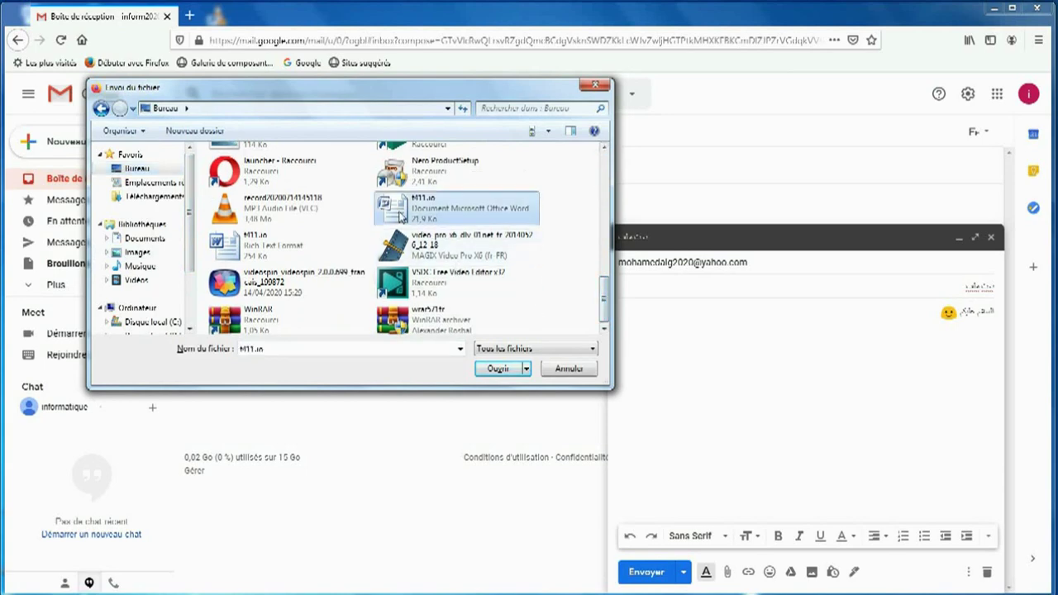
left_click(492, 371)
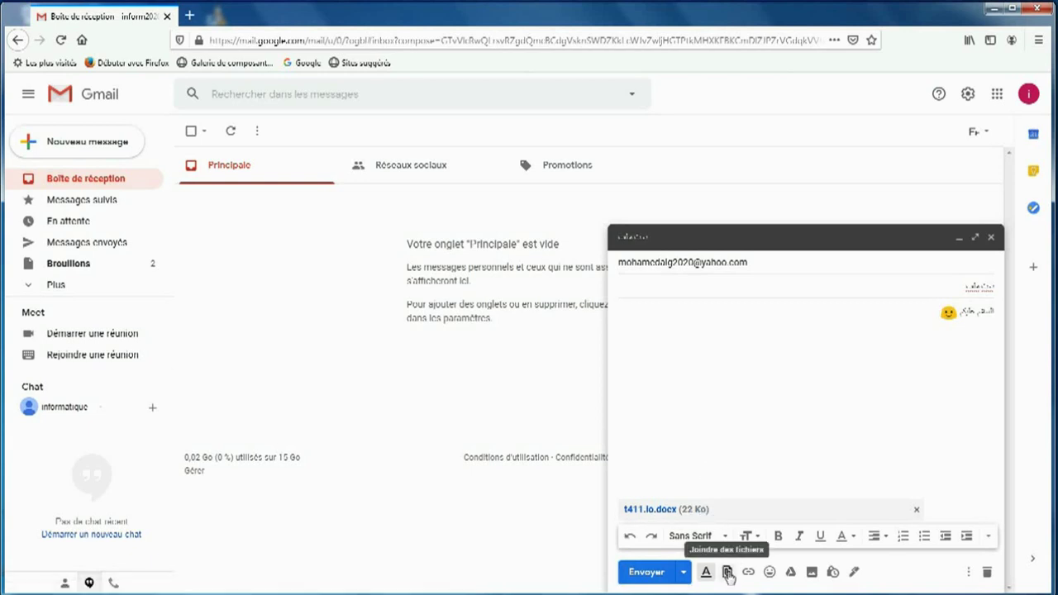
Step: Add the hhhh.jpg image from the desktop as a second attachment
left_click(727, 572)
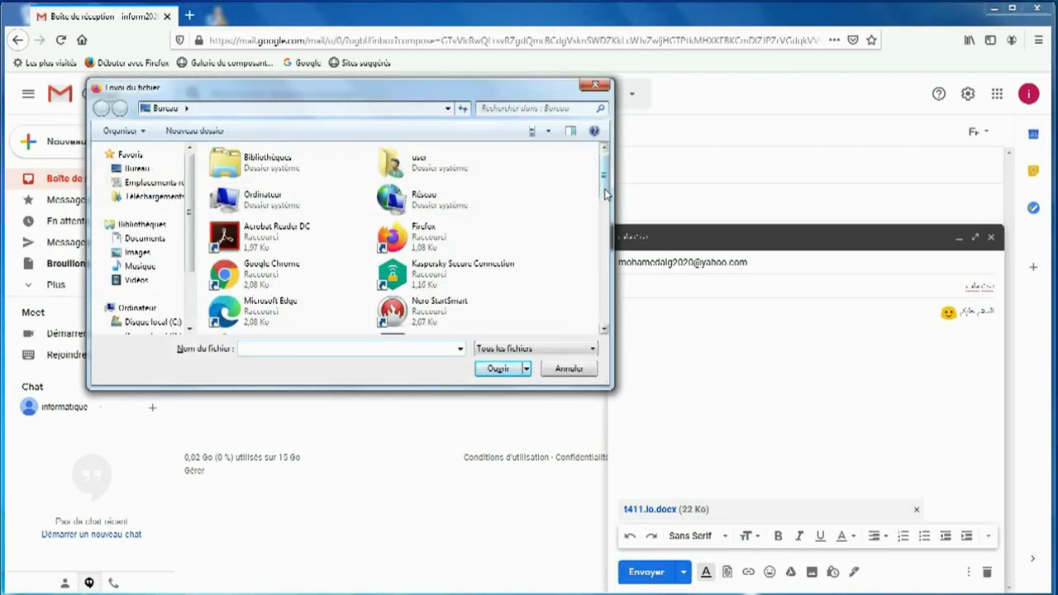
left_click_drag(604, 193, 608, 287)
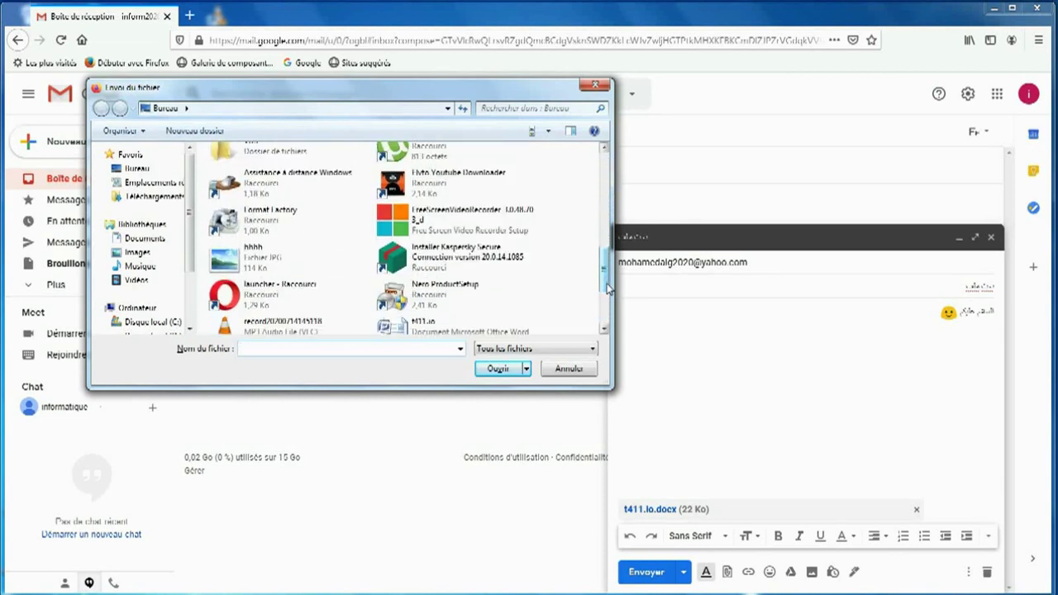
left_click(228, 263)
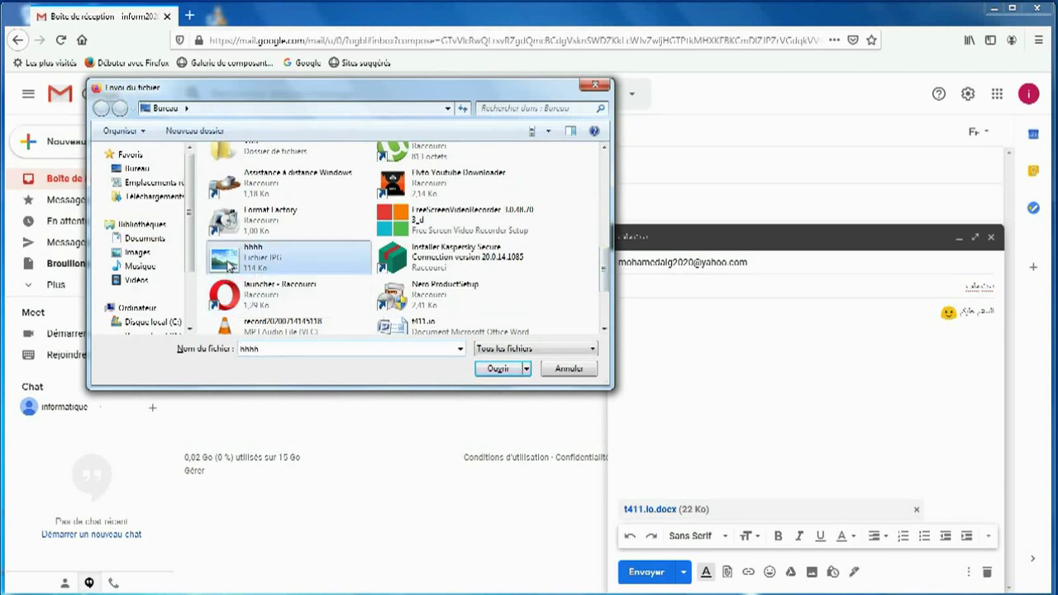
left_click(502, 370)
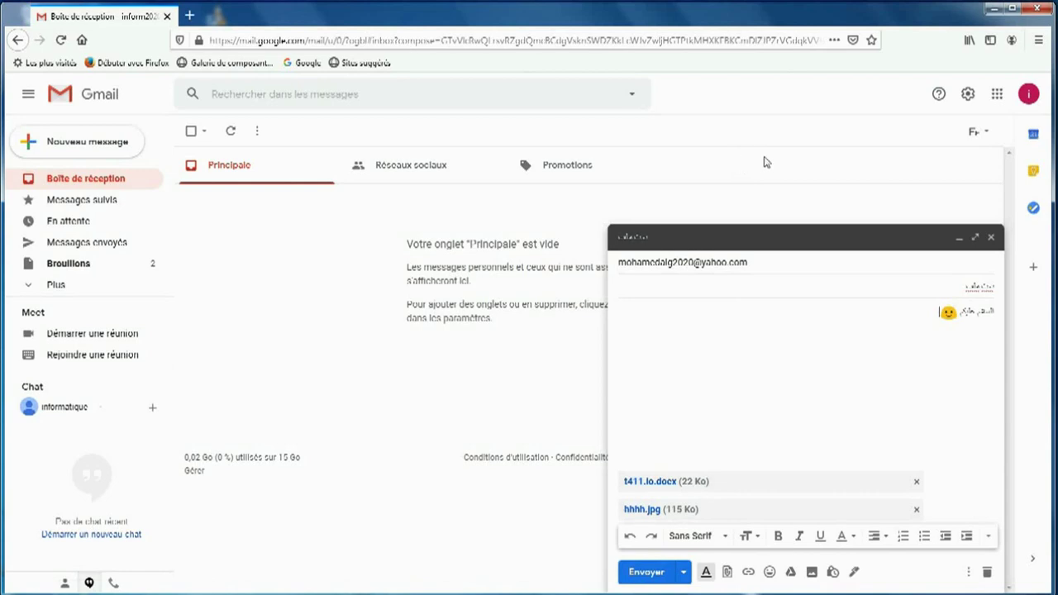
Step: Compress the domicile folder into domicile.rar and move the archive to the desktop's top icon row
left_click(996, 12)
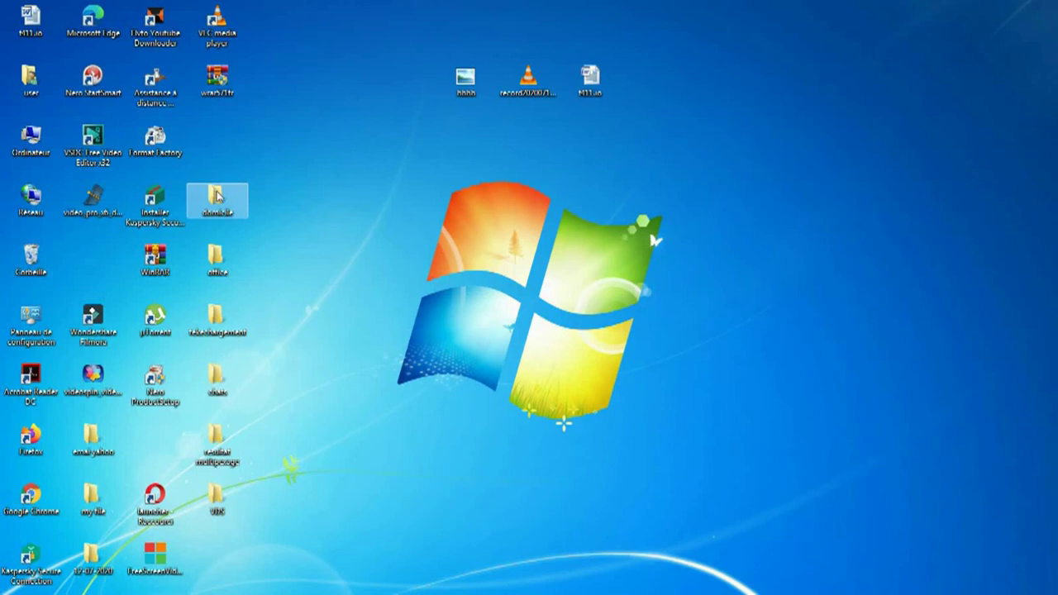
right_click(217, 195)
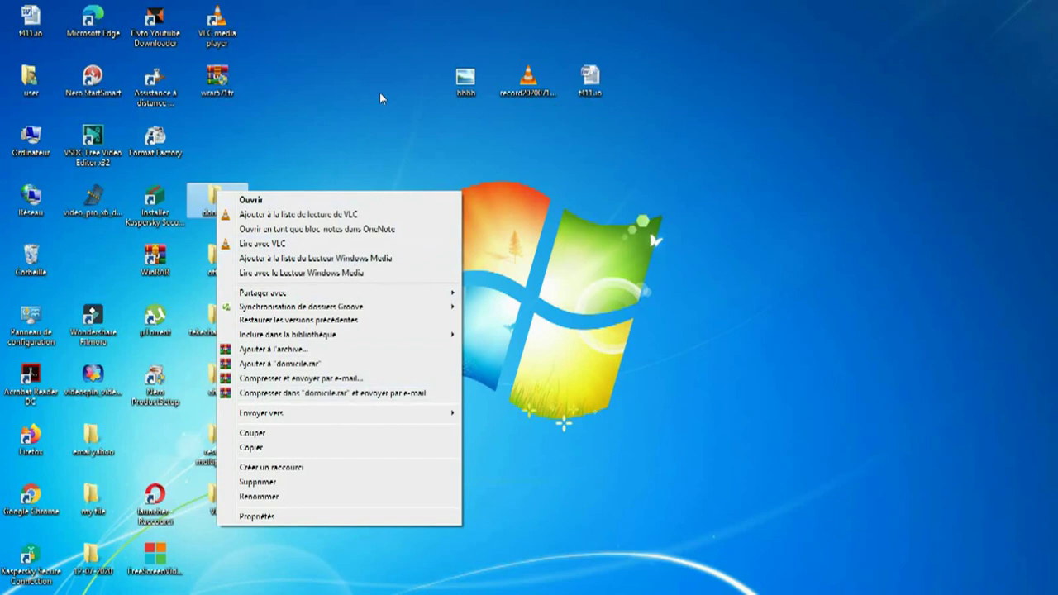
left_click(277, 364)
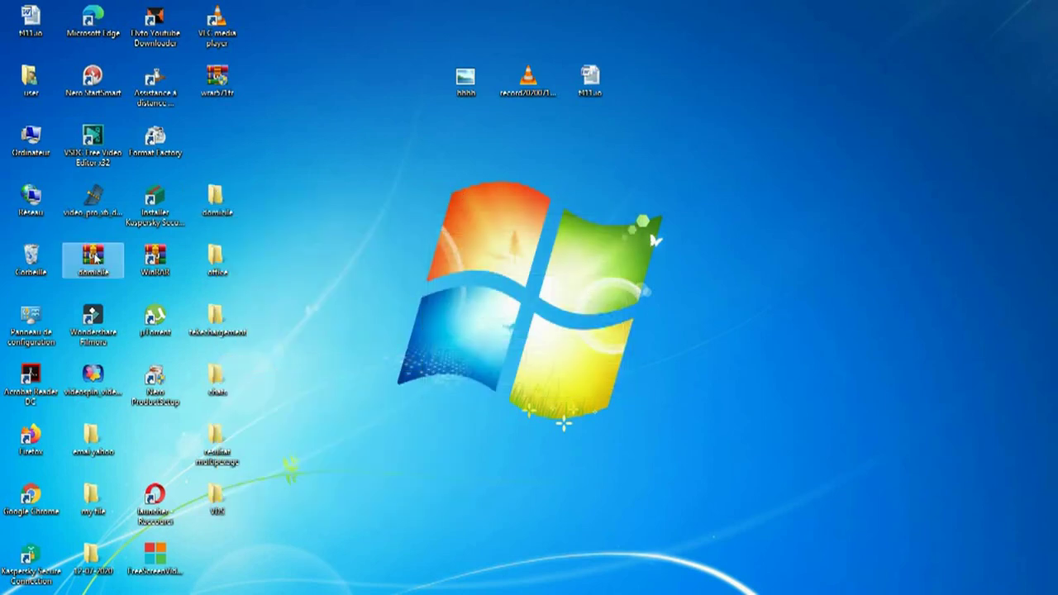
left_click_drag(96, 258, 385, 94)
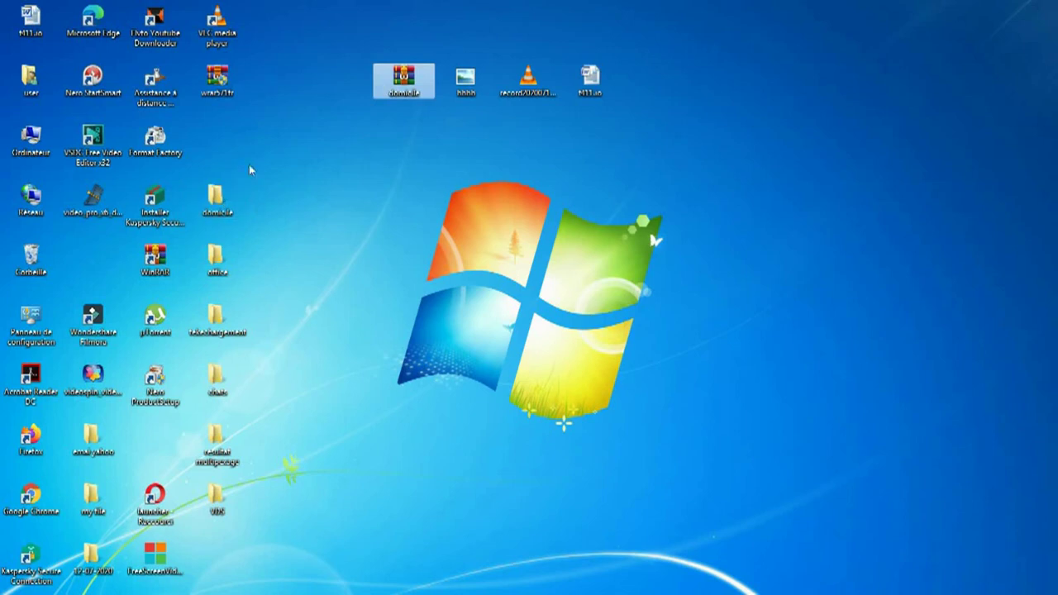
mouse_move(217, 212)
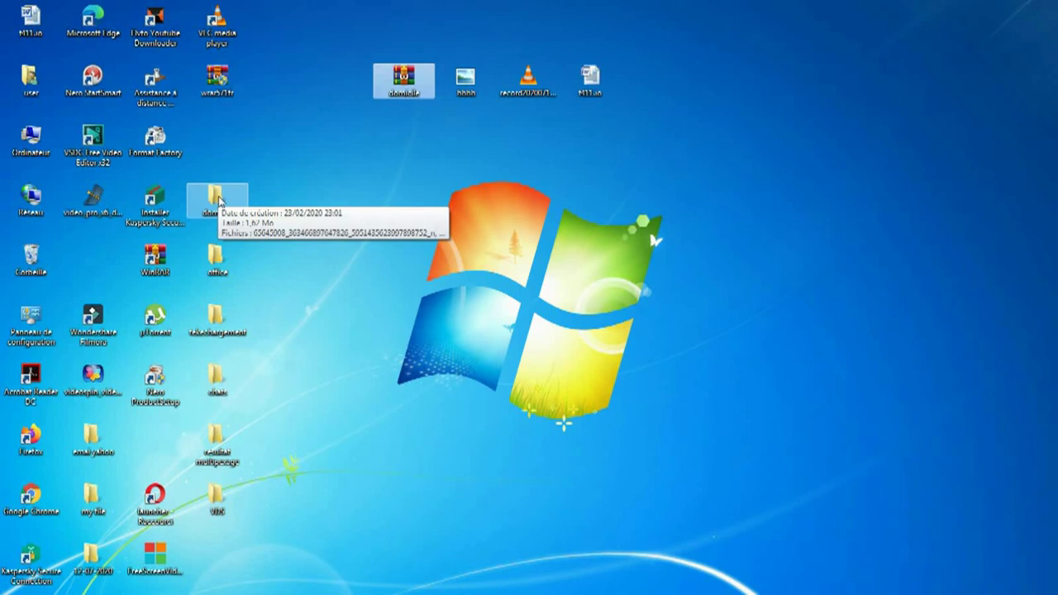
mouse_move(397, 78)
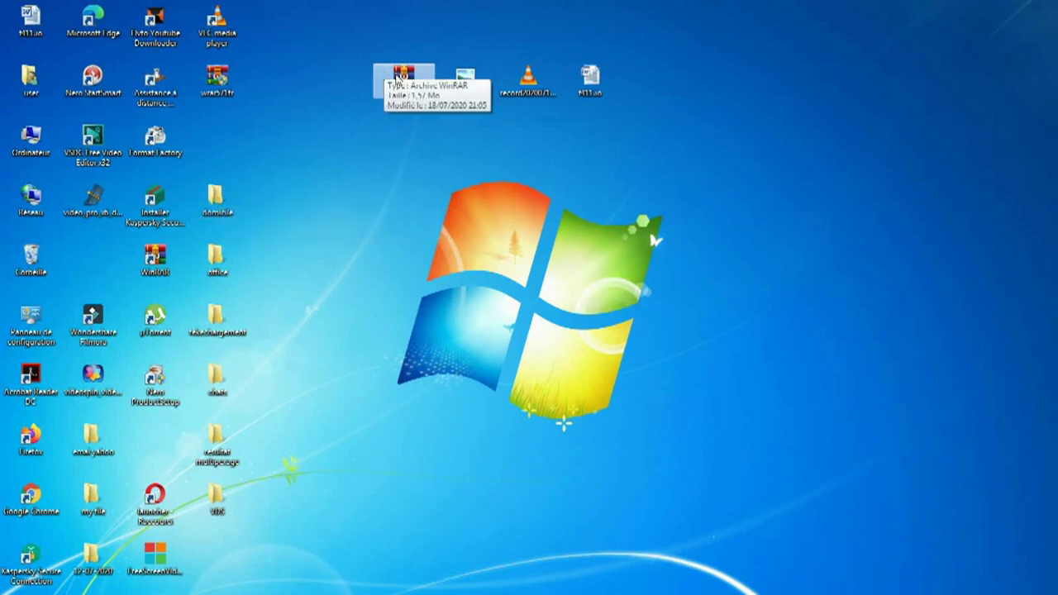
Step: Attach domicile.rar from the desktop to the Gmail draft as a third file
mouse_move(124, 591)
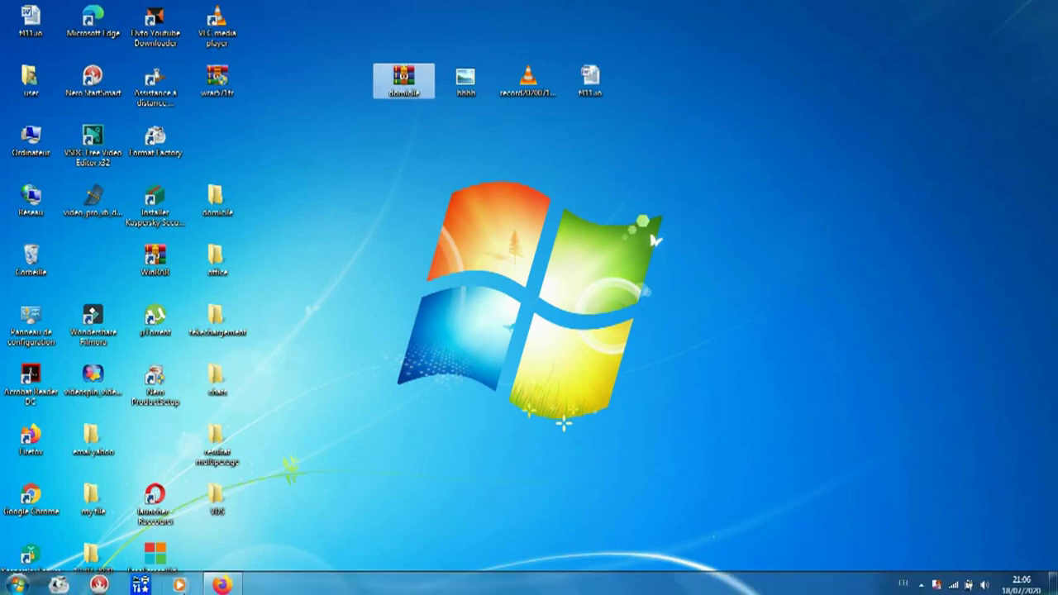
left_click(234, 586)
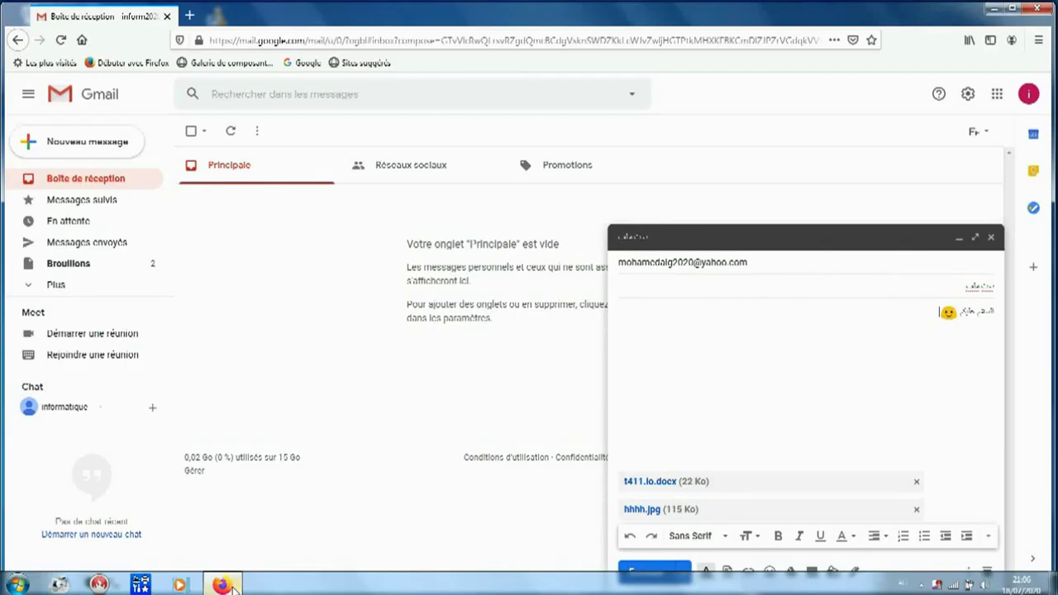
left_click(728, 573)
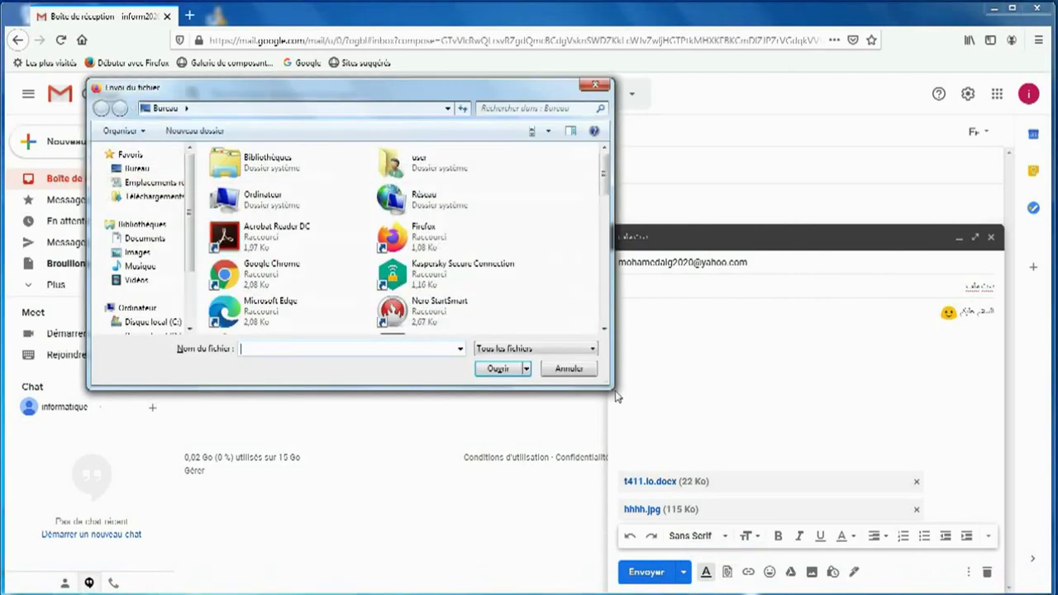
left_click_drag(603, 192, 594, 283)
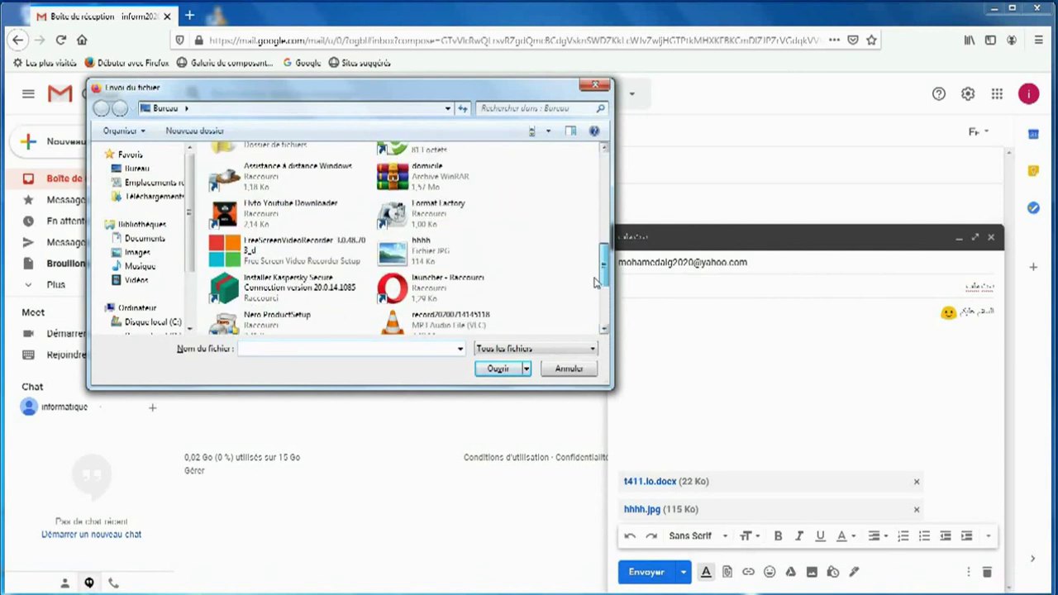
left_click(402, 185)
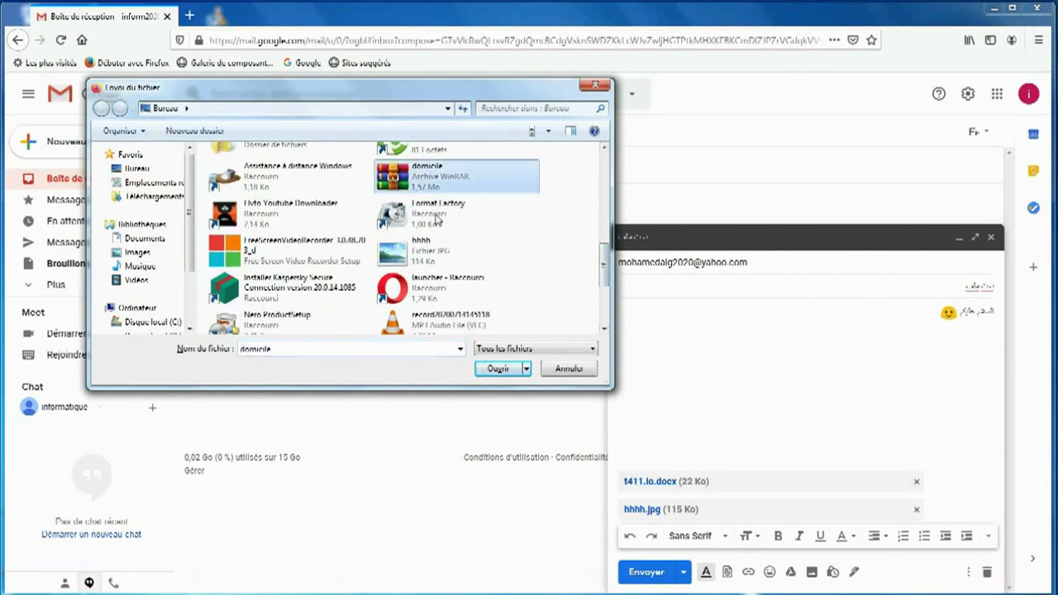
left_click(499, 369)
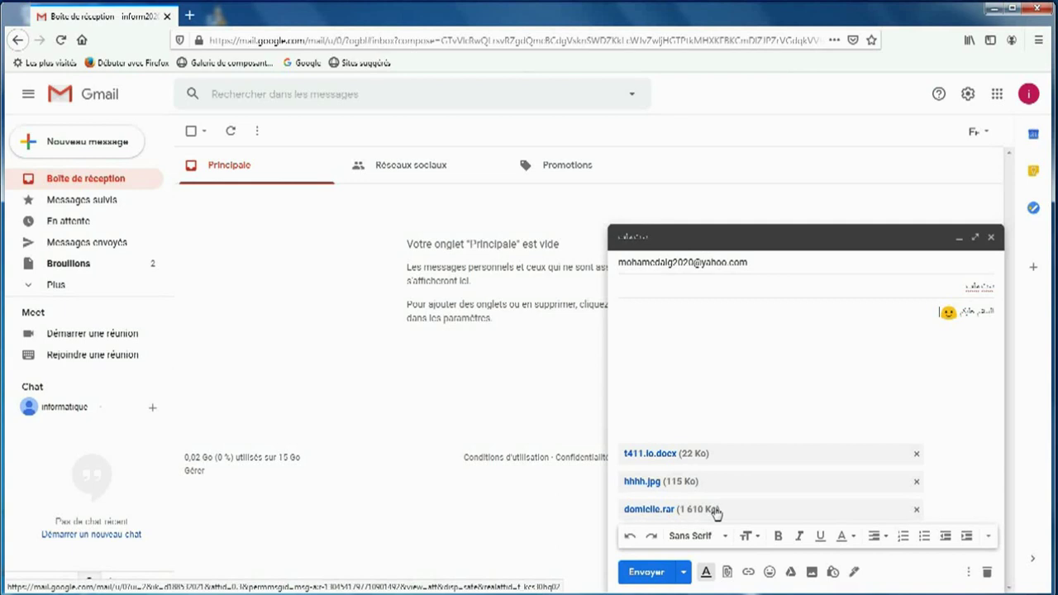
Step: Create a new desktop folder named moi
left_click(995, 10)
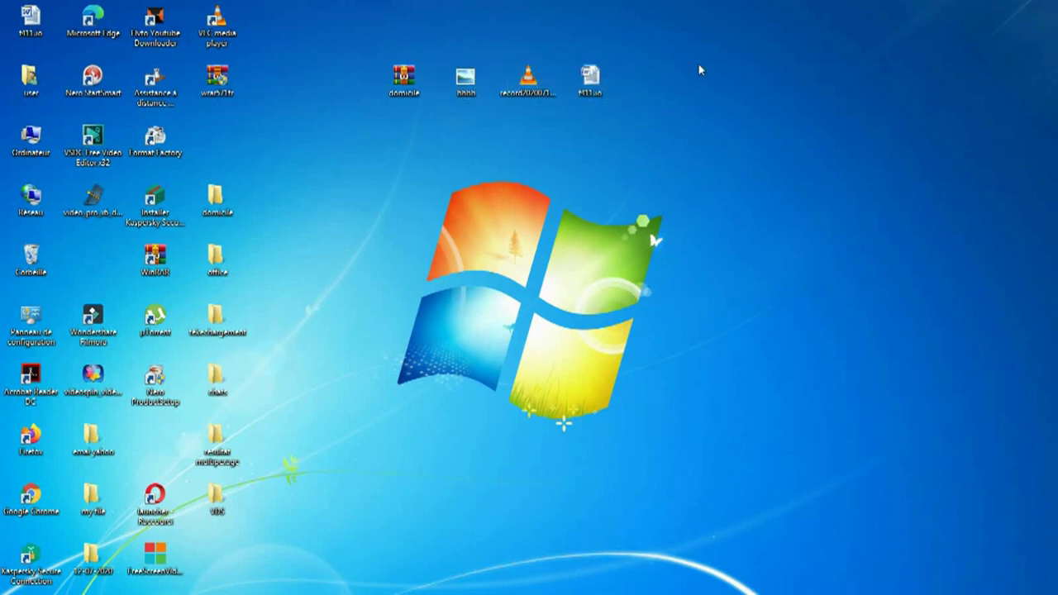
right_click(699, 71)
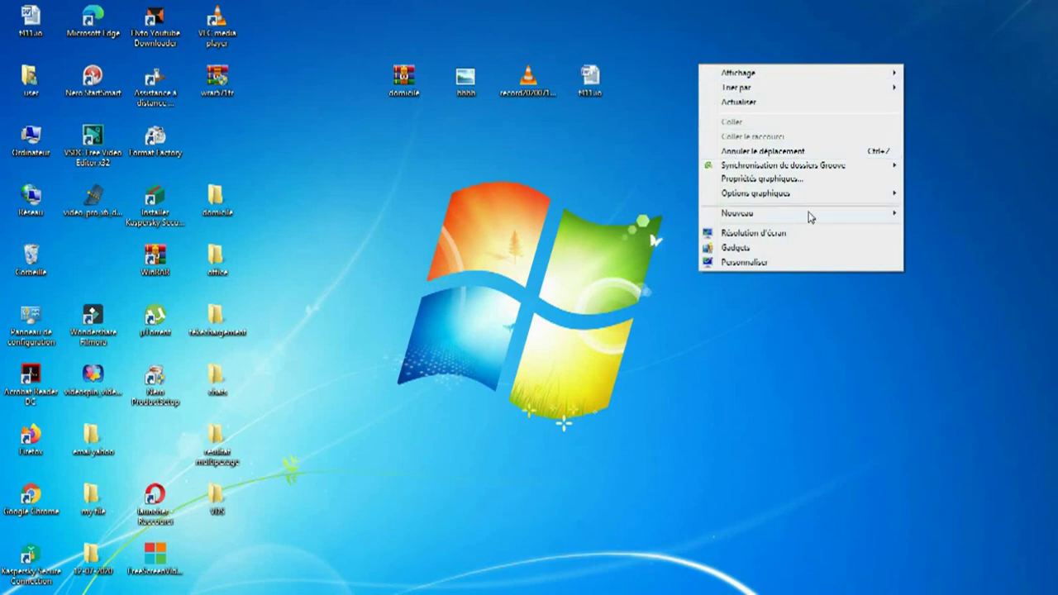
mouse_move(834, 212)
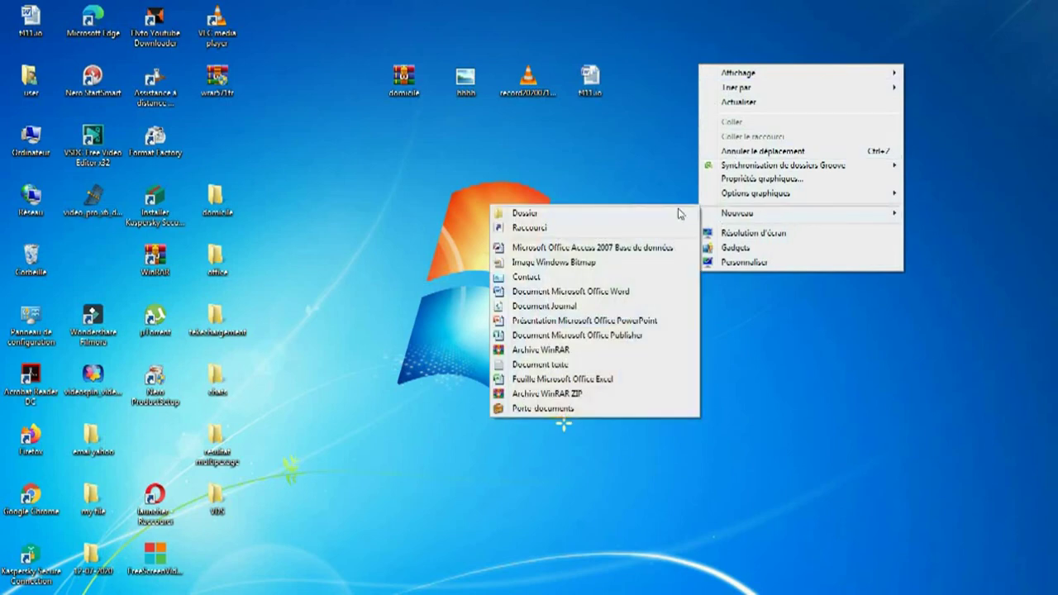
left_click(679, 213)
type("mali")
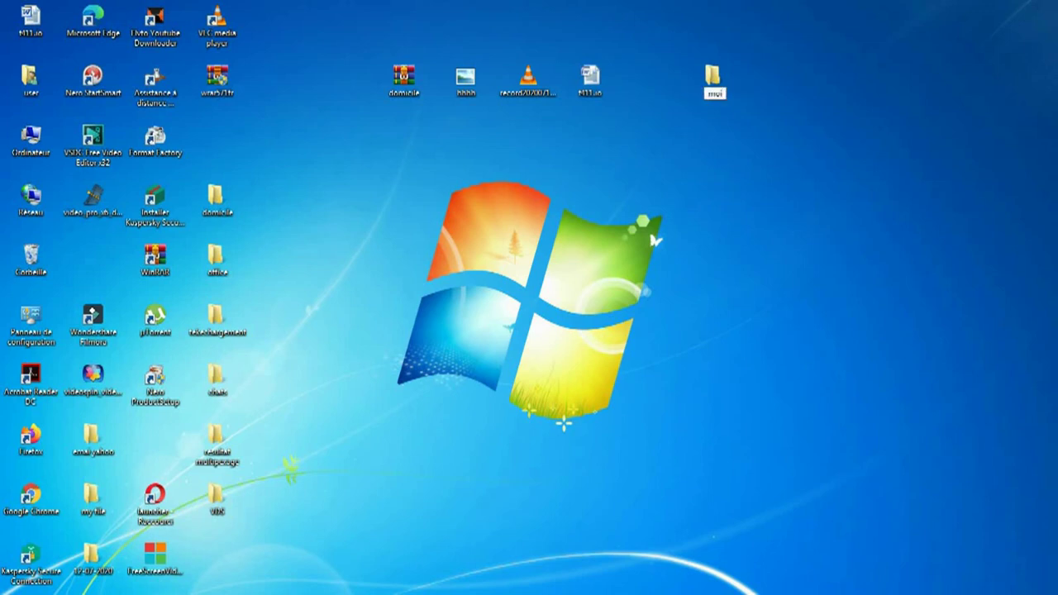
key("Return")
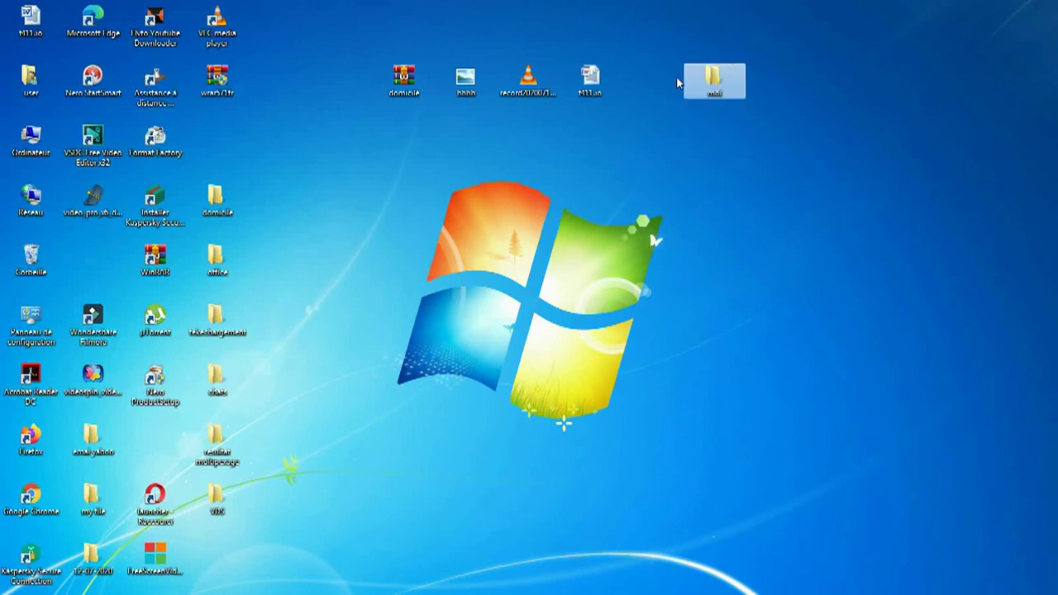
Step: Move t411.io, the record audio file and hhhh into moi, then check its contents
left_click(595, 79)
left_click_drag(595, 79, 712, 80)
left_click(541, 78)
left_click_drag(541, 78, 712, 80)
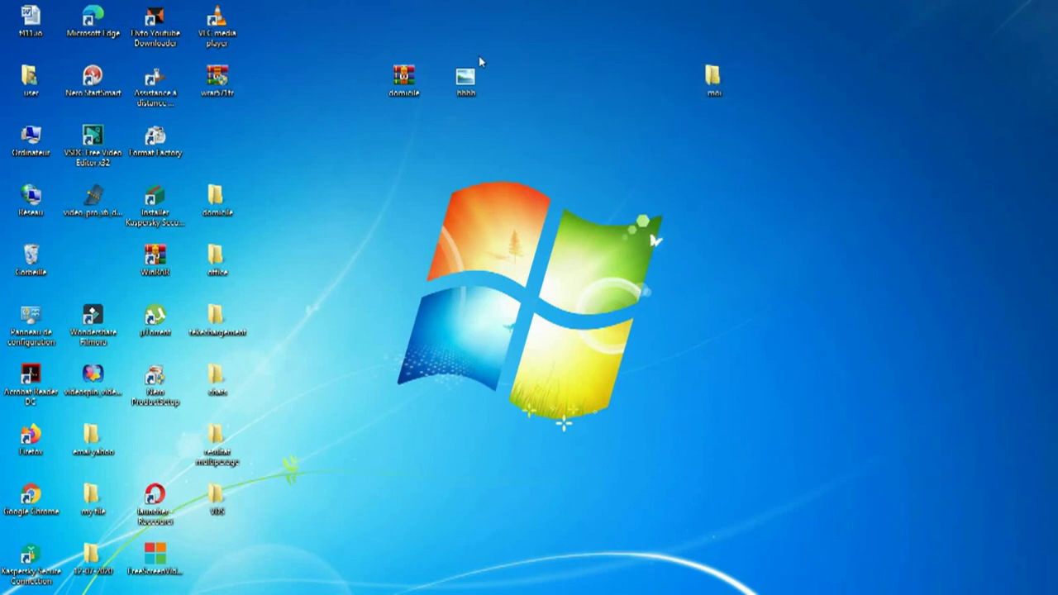
left_click_drag(465, 77, 717, 80)
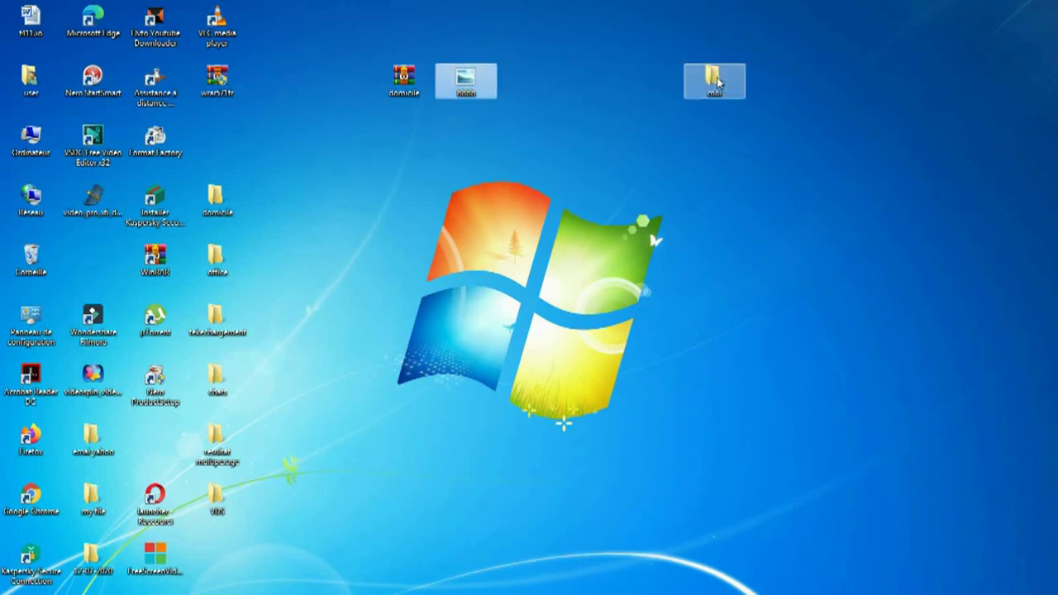
double_click(715, 79)
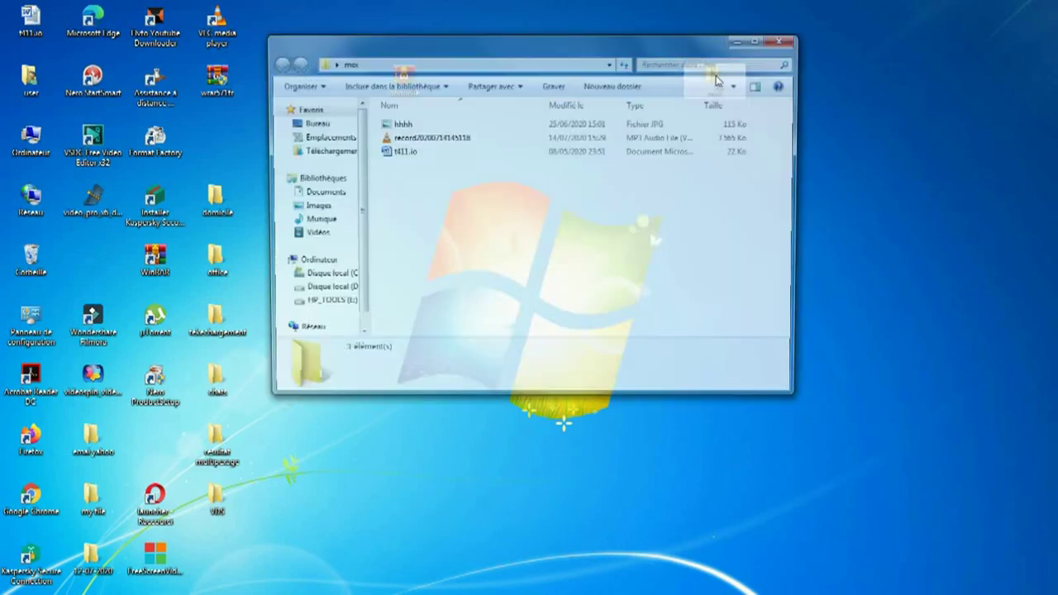
left_click(785, 39)
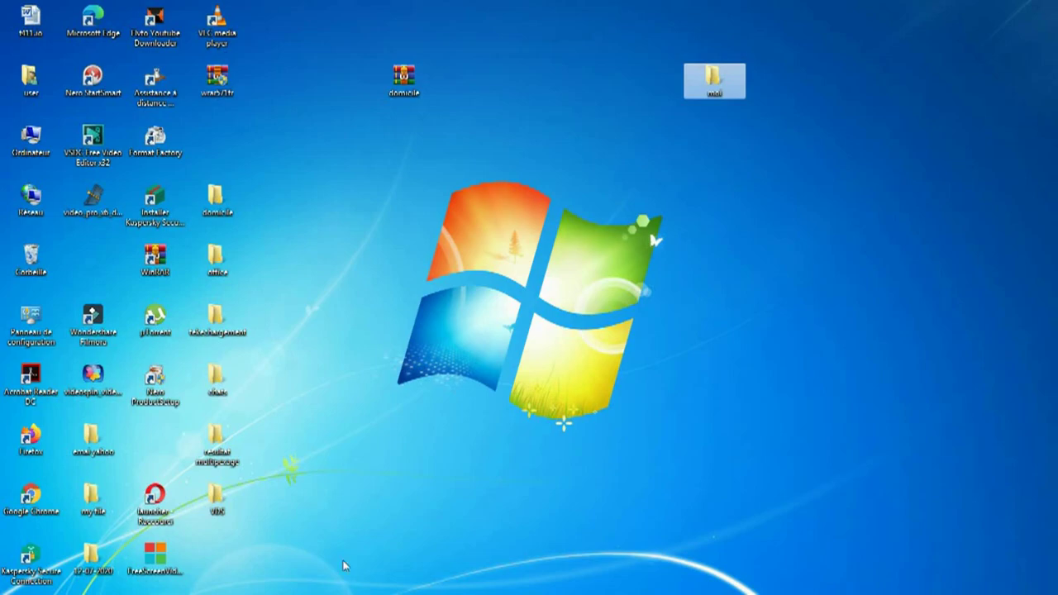
Step: Browse the moi folder's hhhh and t411.io files from Gmail's attach dialog, then cancel without attaching
mouse_move(216, 588)
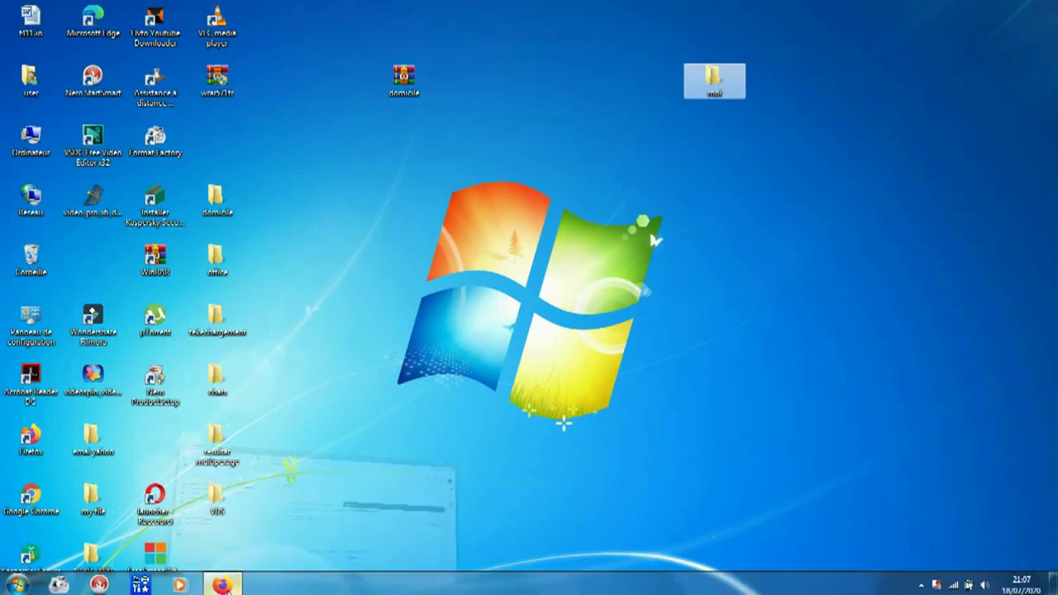
left_click(221, 585)
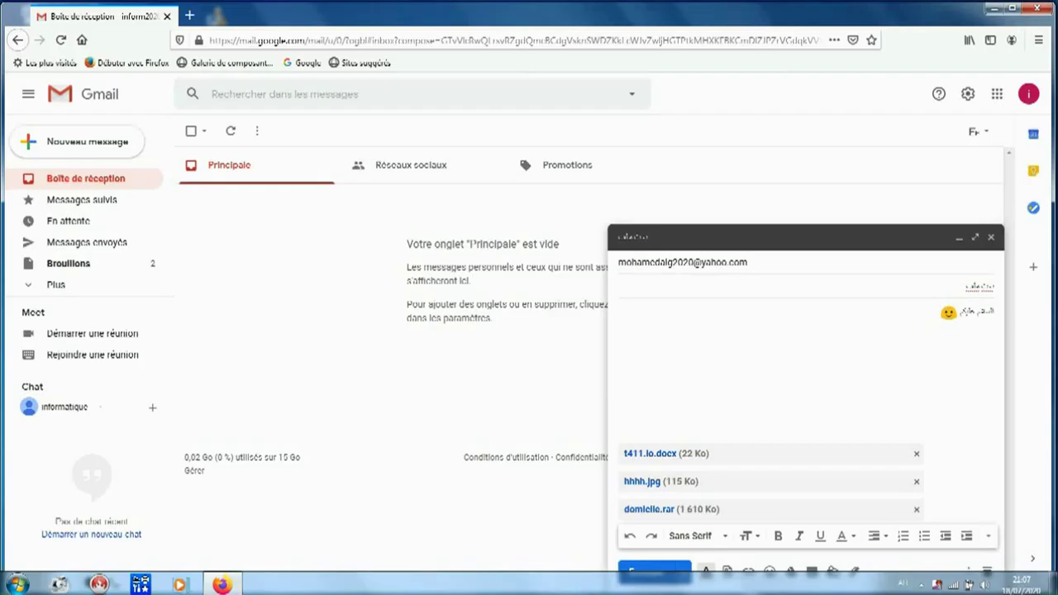
left_click(727, 572)
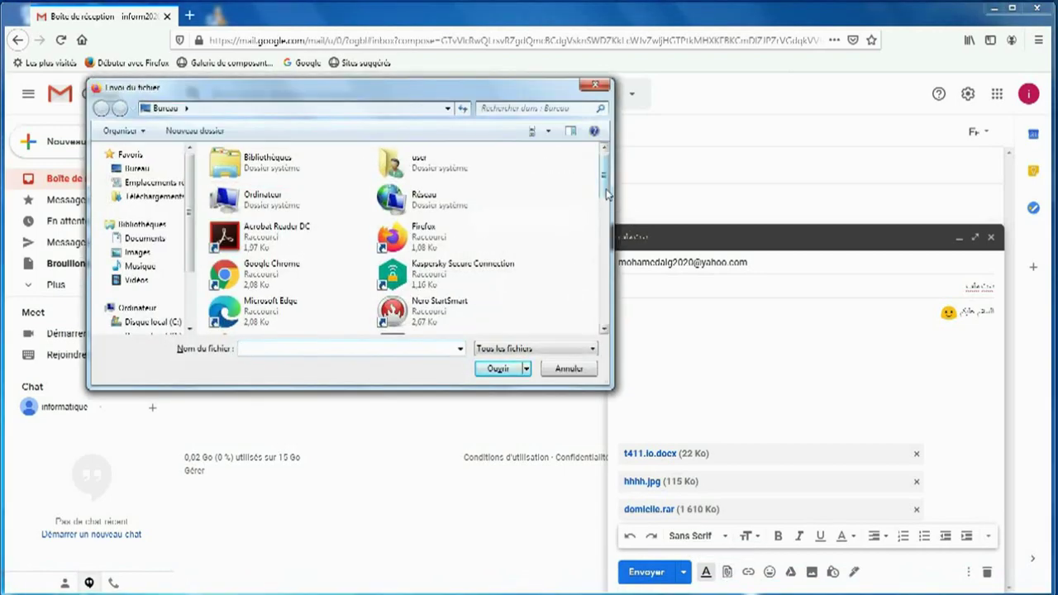
left_click_drag(606, 192, 602, 266)
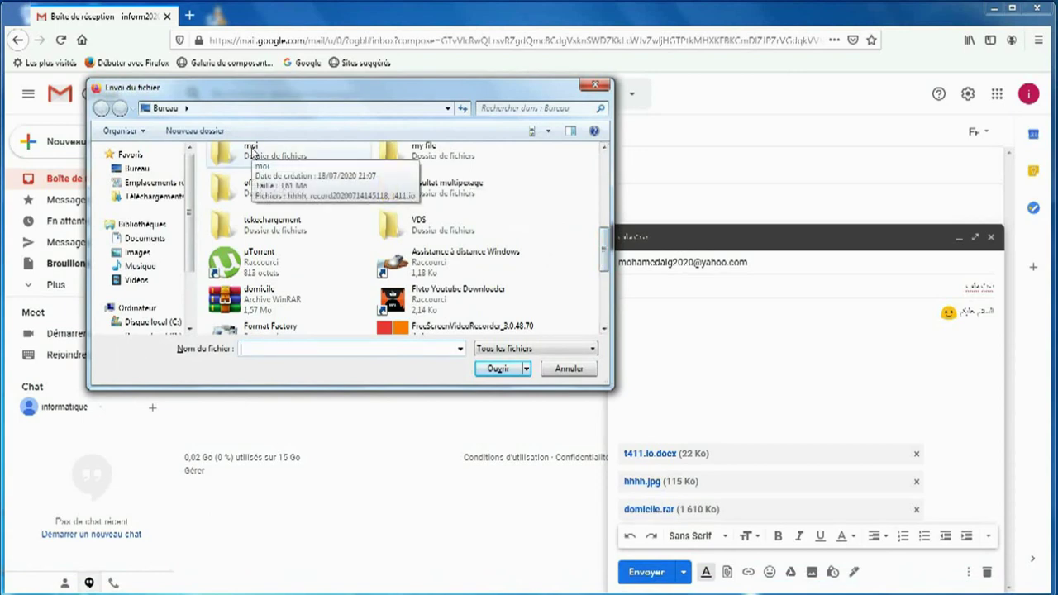
left_click(254, 152)
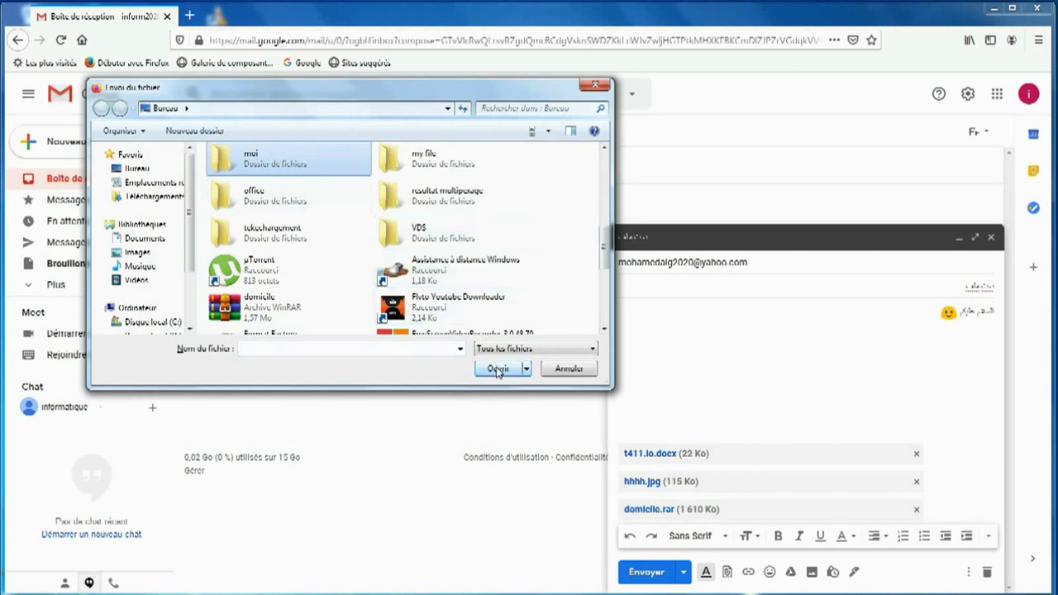
left_click(497, 370)
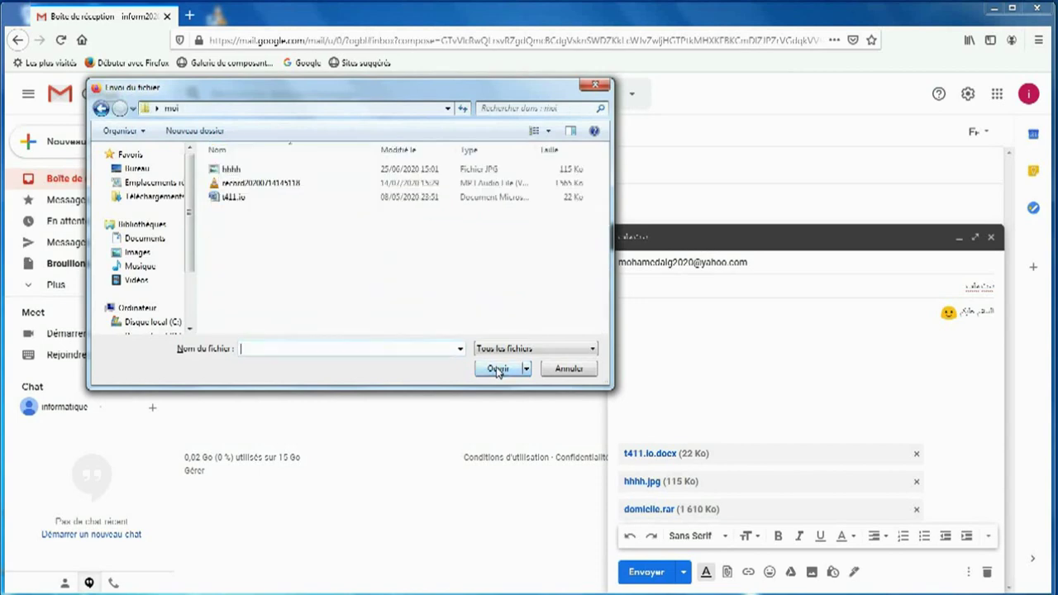
left_click(230, 169)
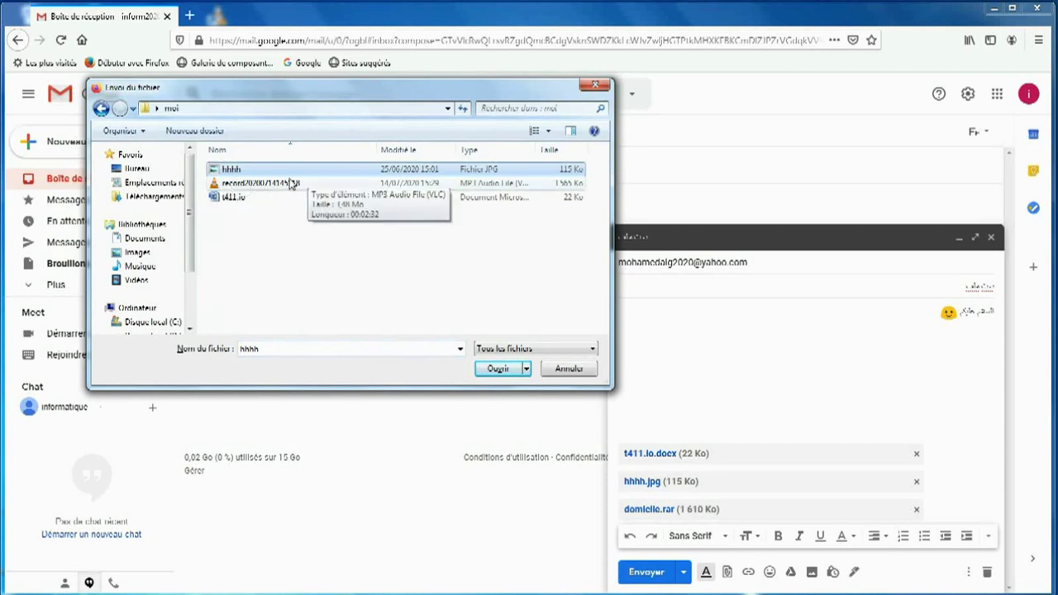
left_click(230, 198)
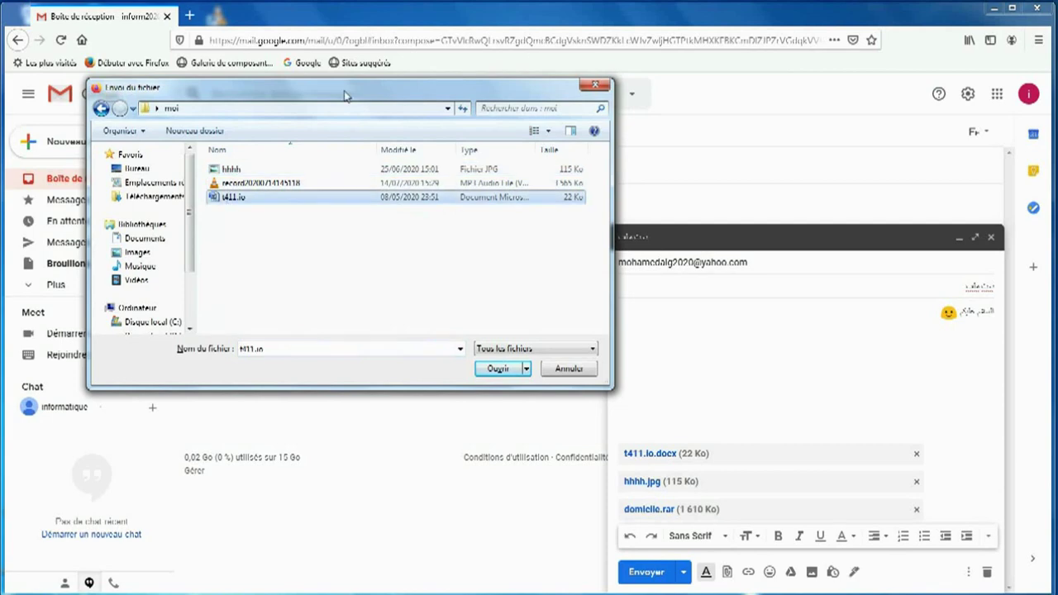
left_click(595, 86)
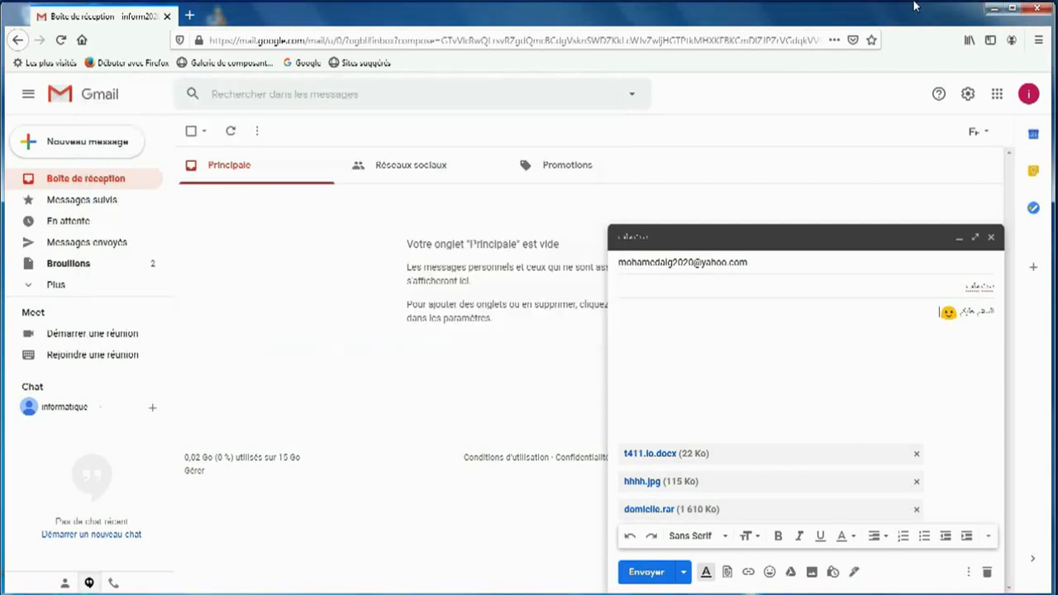
Step: Compress the moi folder into moi.rar and place the archive beside the folder
left_click(991, 8)
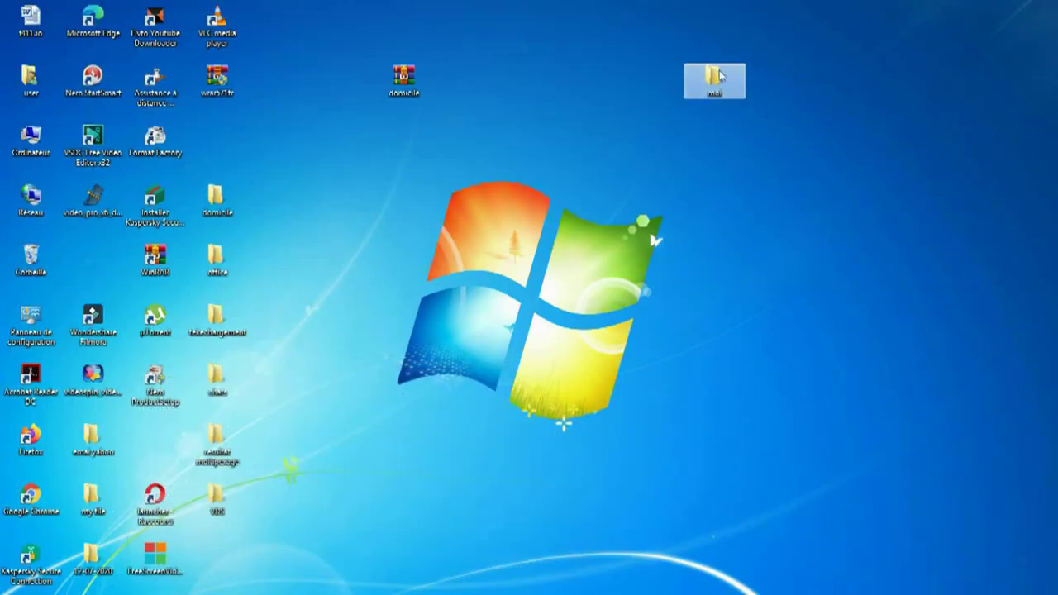
right_click(709, 76)
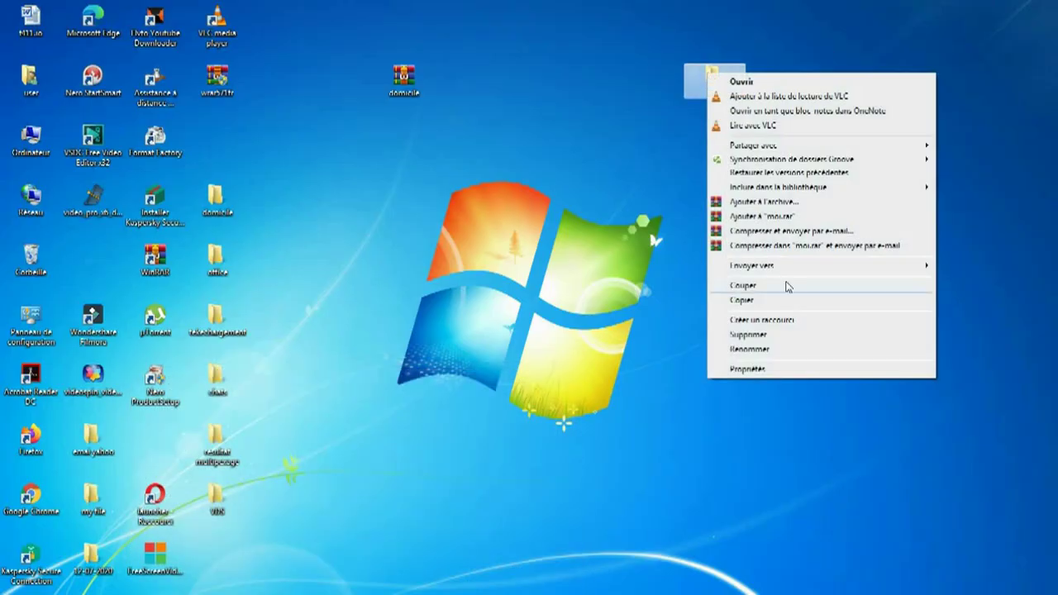
left_click(776, 218)
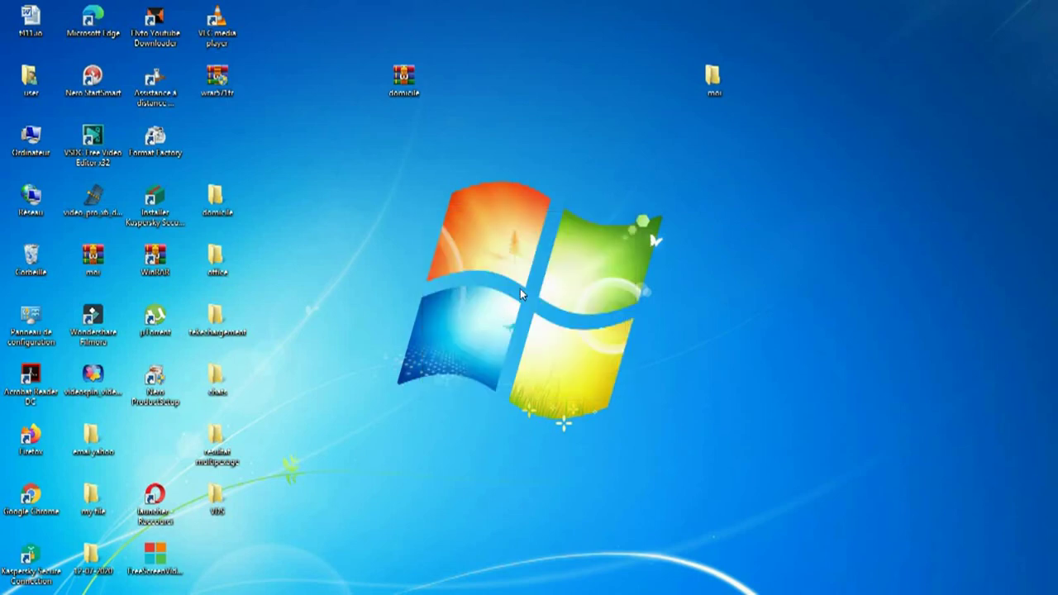
left_click(91, 257)
left_click_drag(195, 227, 609, 83)
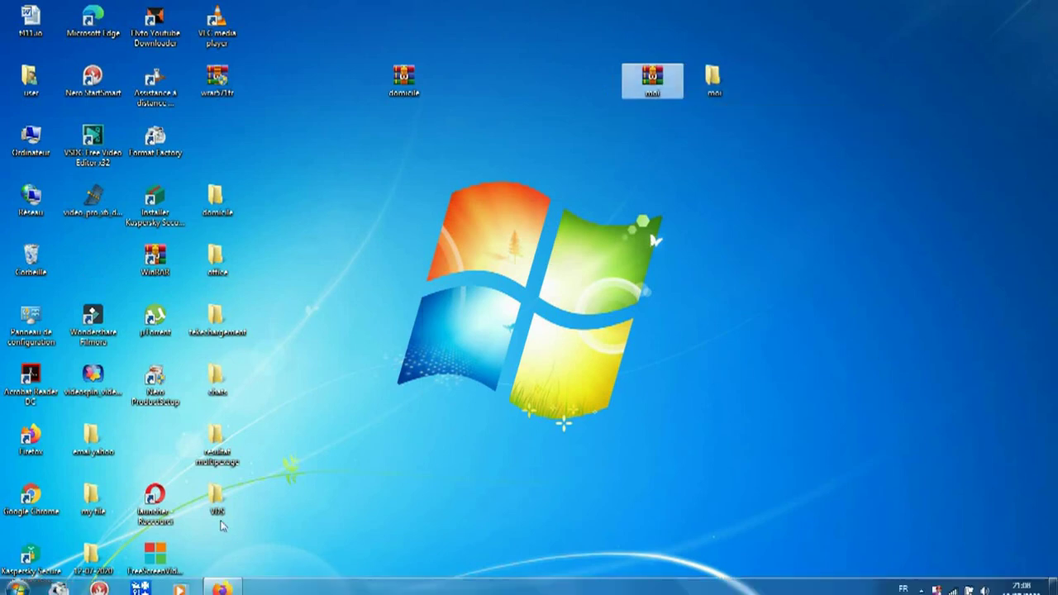
Step: Select the moi WinRAR archive (3,55 Mo) on the desktop in Gmail's attach dialog
left_click(223, 585)
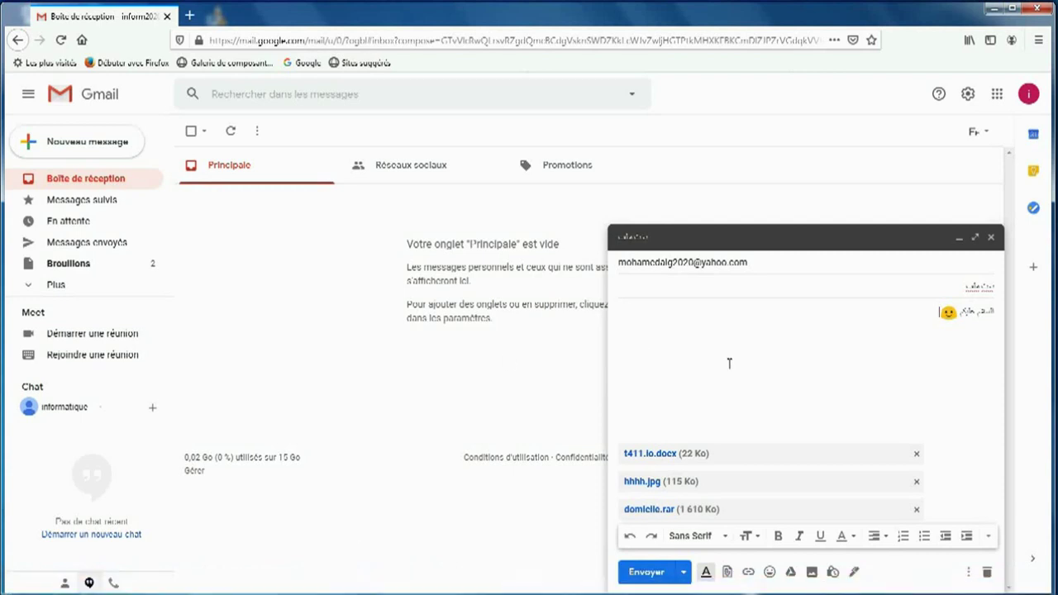
left_click(728, 573)
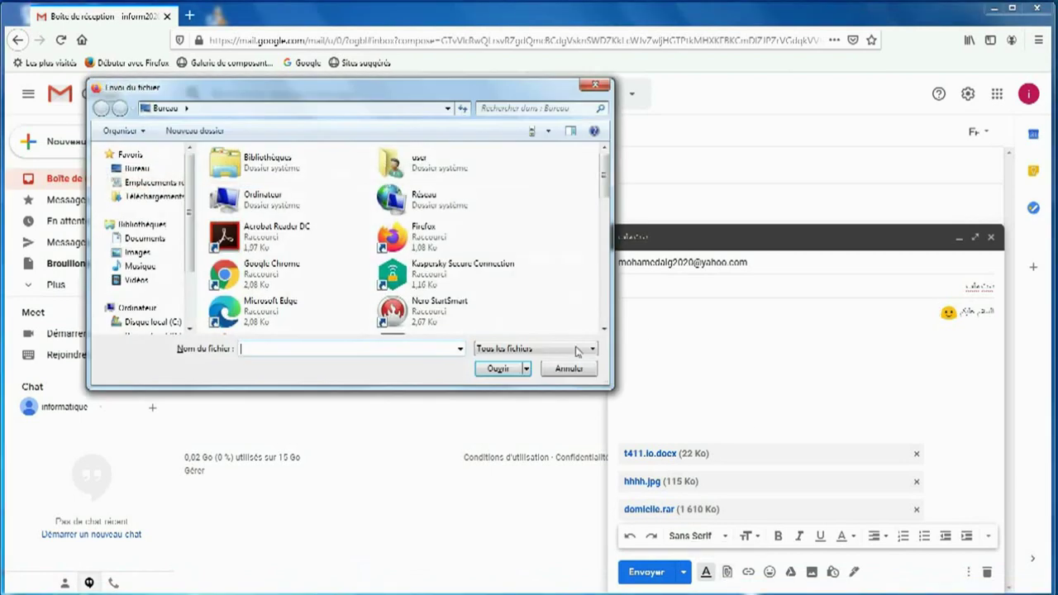
left_click_drag(603, 188, 606, 288)
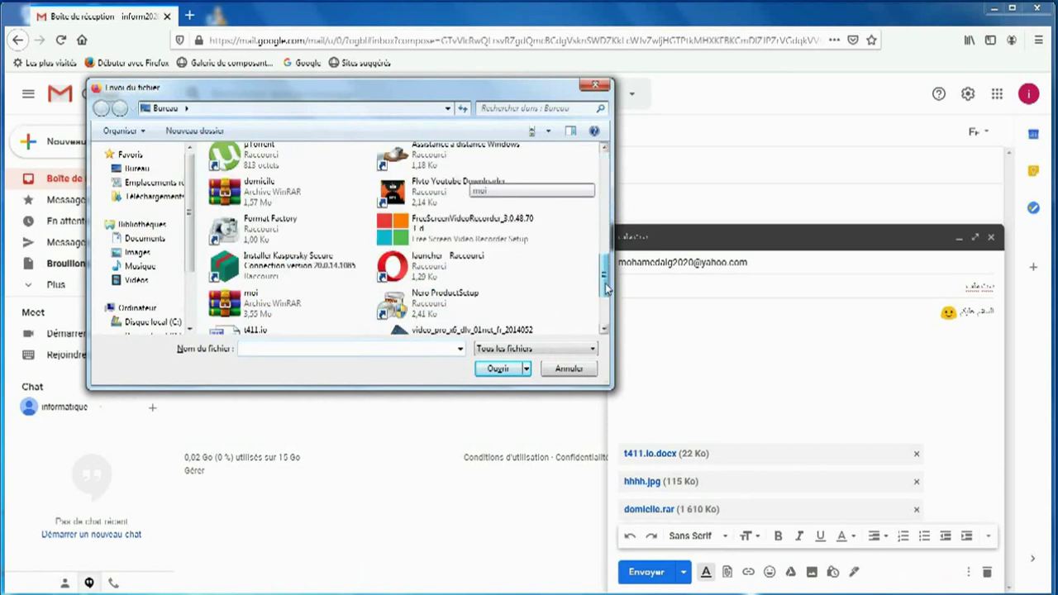
left_click(227, 303)
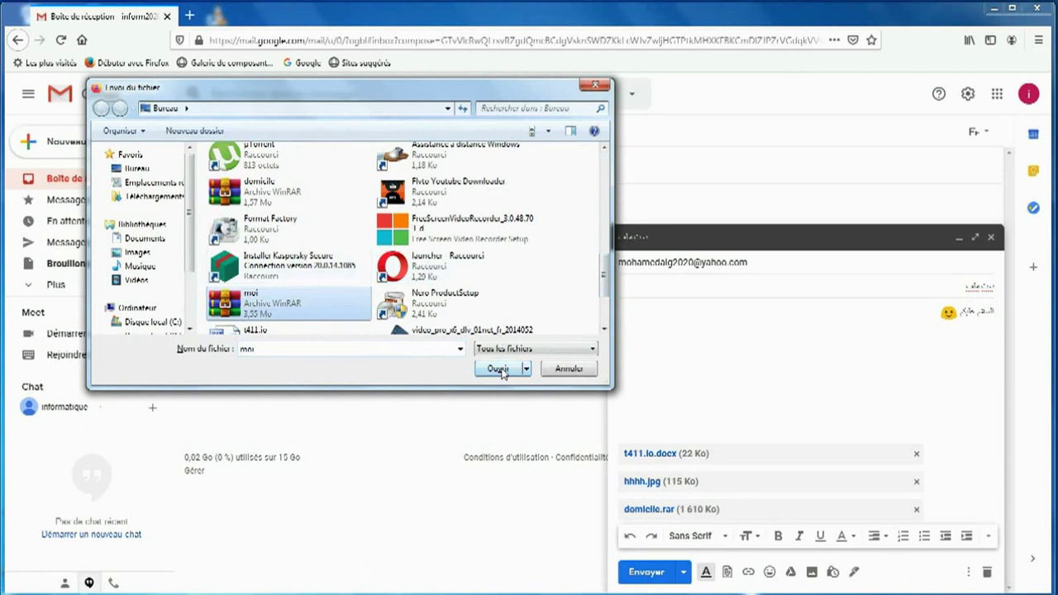
Step: Confirm the upload of moi.rar (3 646 Ko) as the draft's fourth attachment
left_click(498, 369)
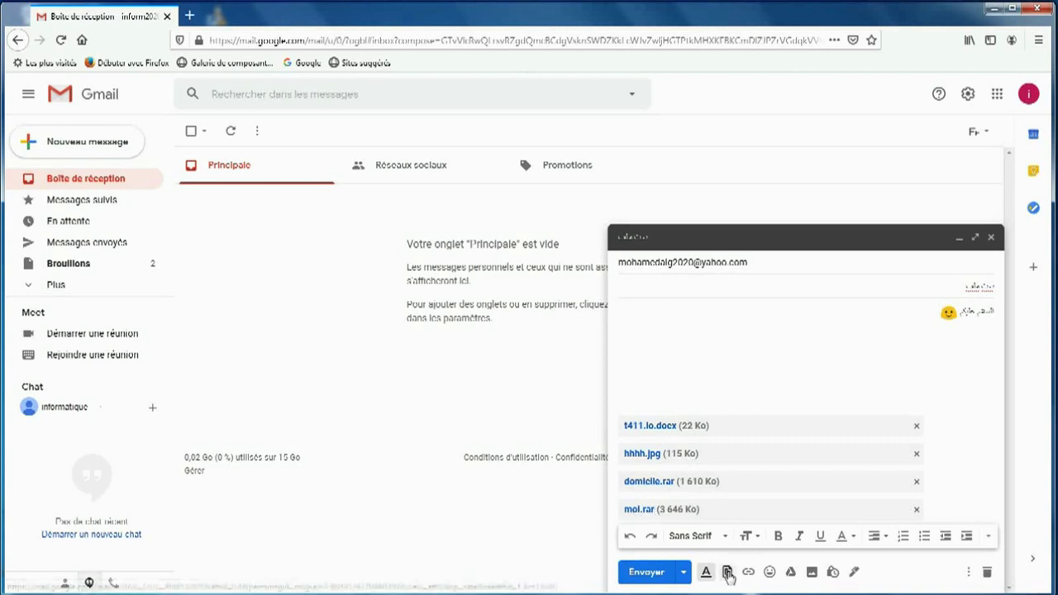
left_click(727, 571)
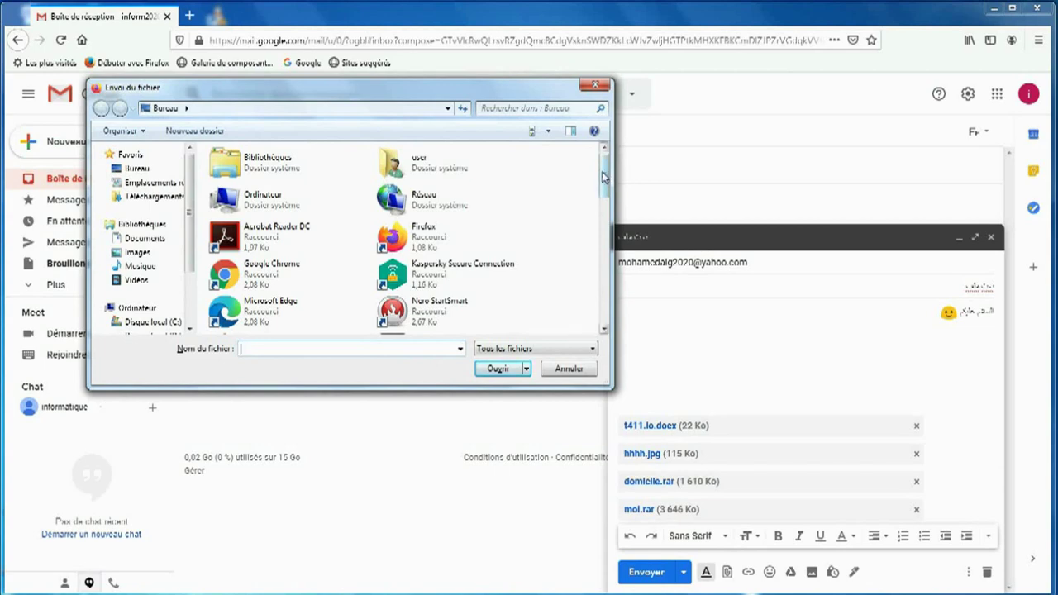
left_click_drag(603, 178, 598, 376)
scroll(604, 332, "down", 5)
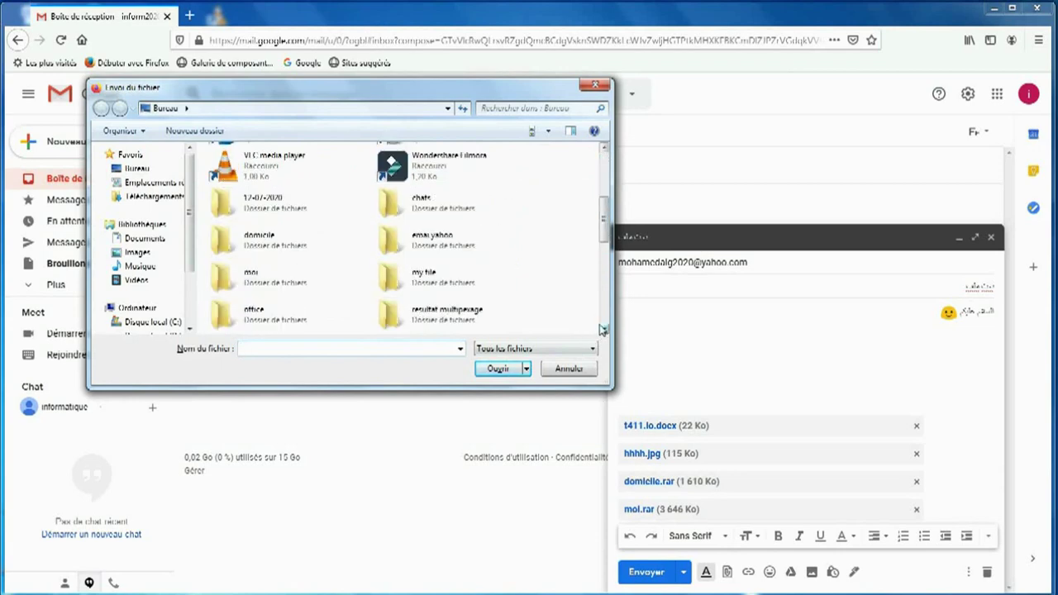
scroll(603, 331, "down", 5)
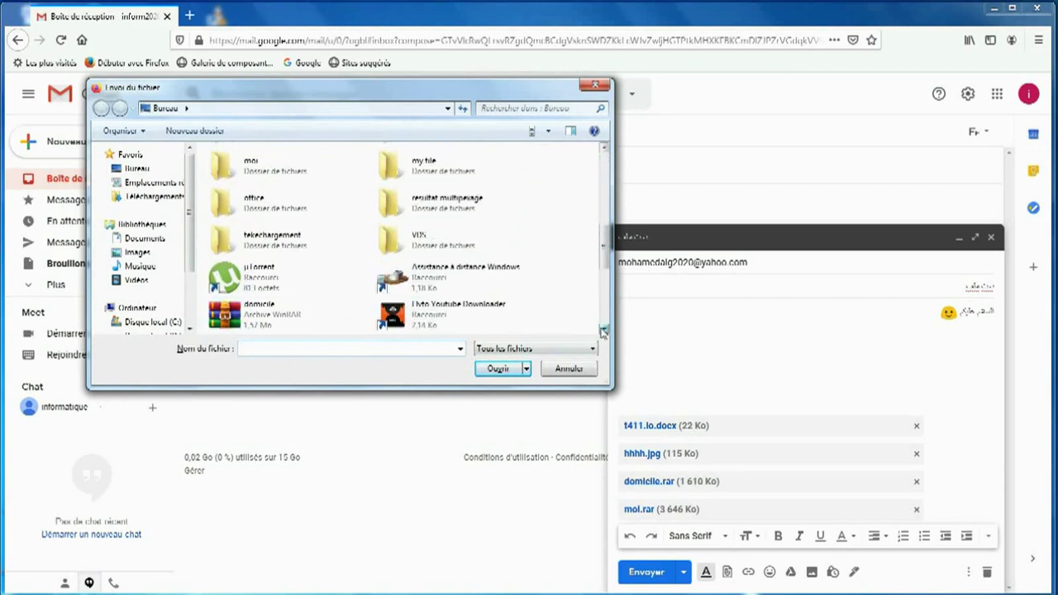
scroll(604, 332, "down", 4)
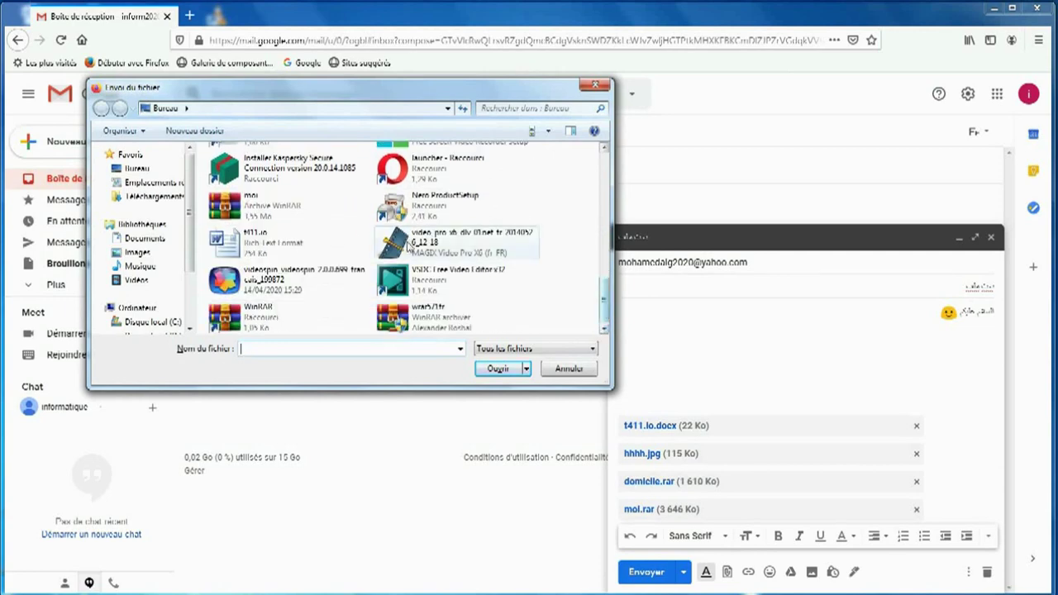
left_click(136, 168)
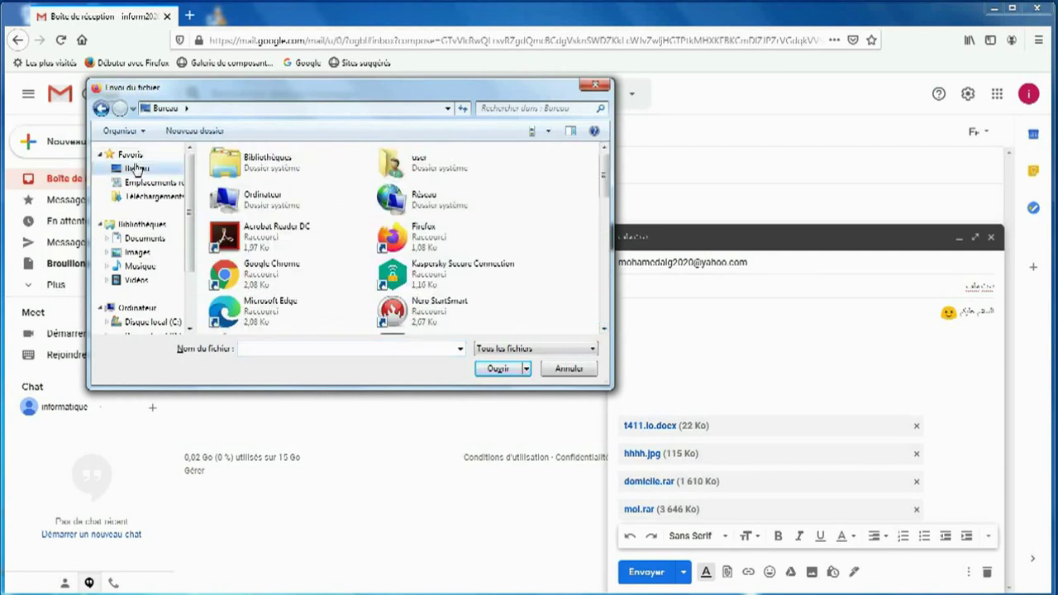
left_click(604, 331)
left_click_drag(604, 331, 604, 332)
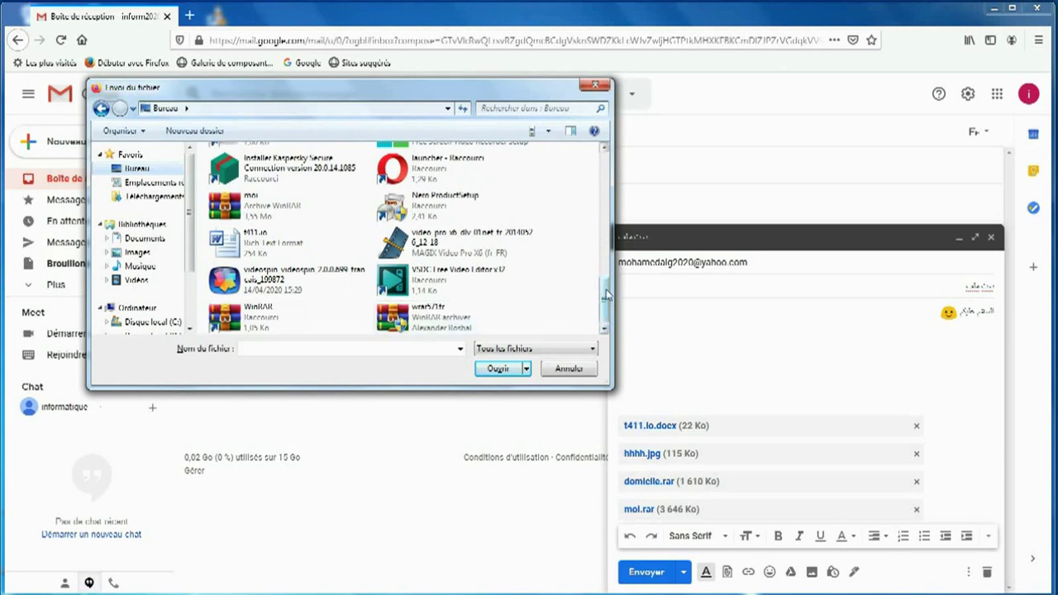
left_click_drag(606, 300, 592, 215)
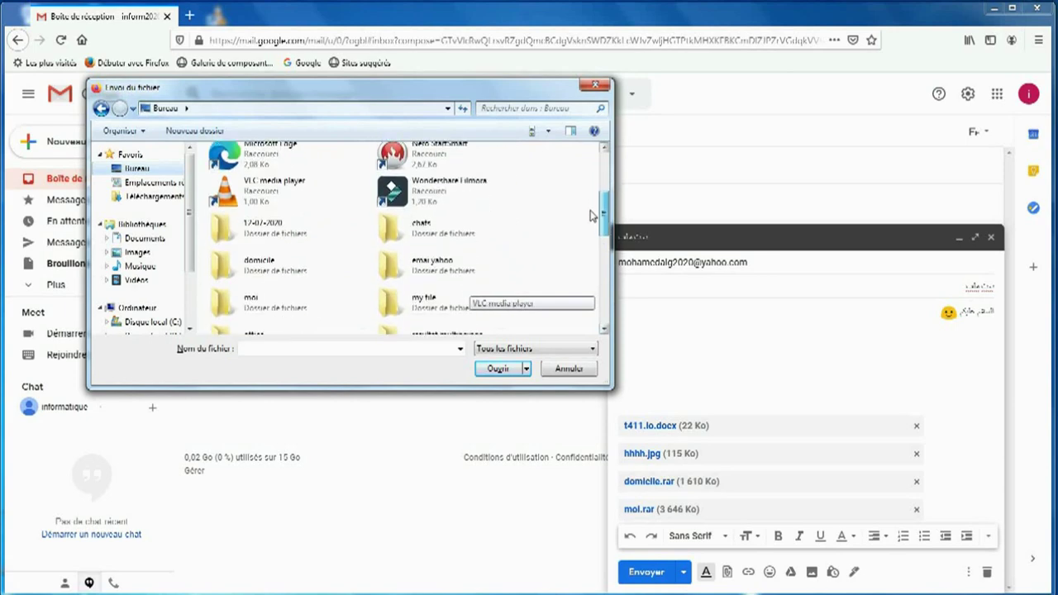
double_click(224, 302)
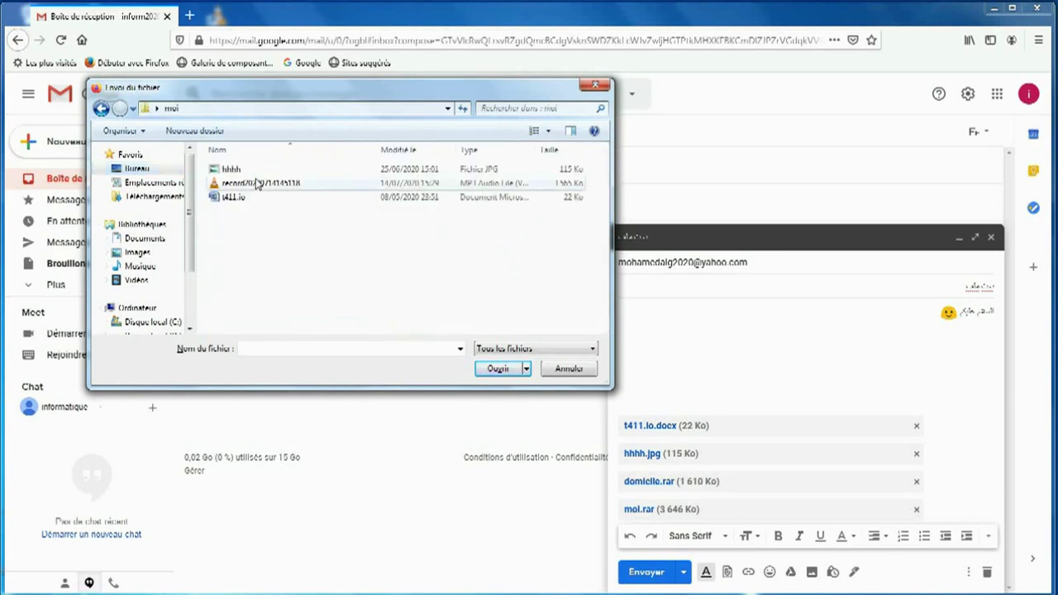
left_click(258, 183)
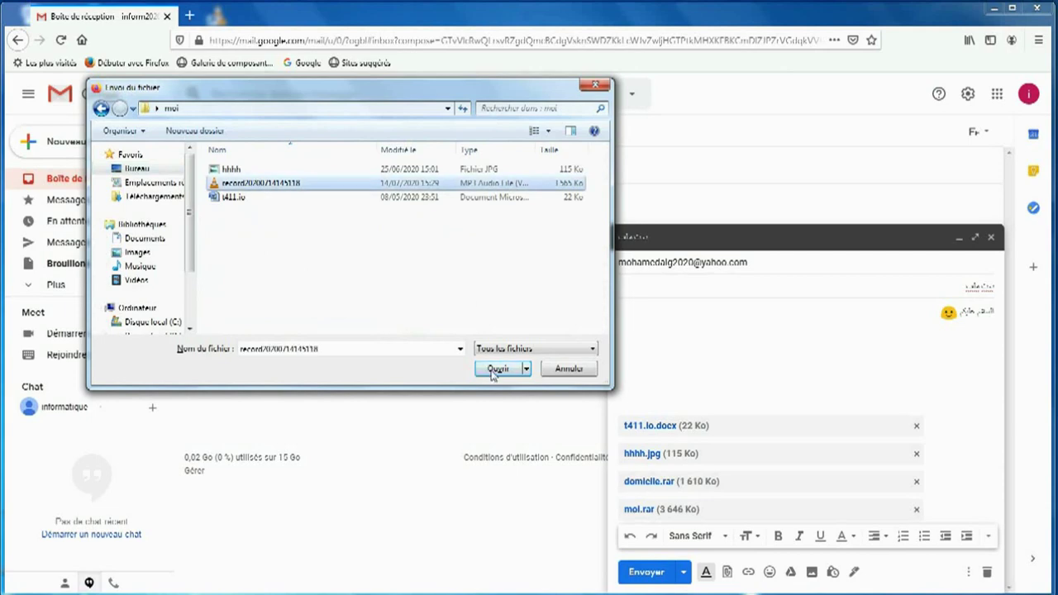
left_click(568, 369)
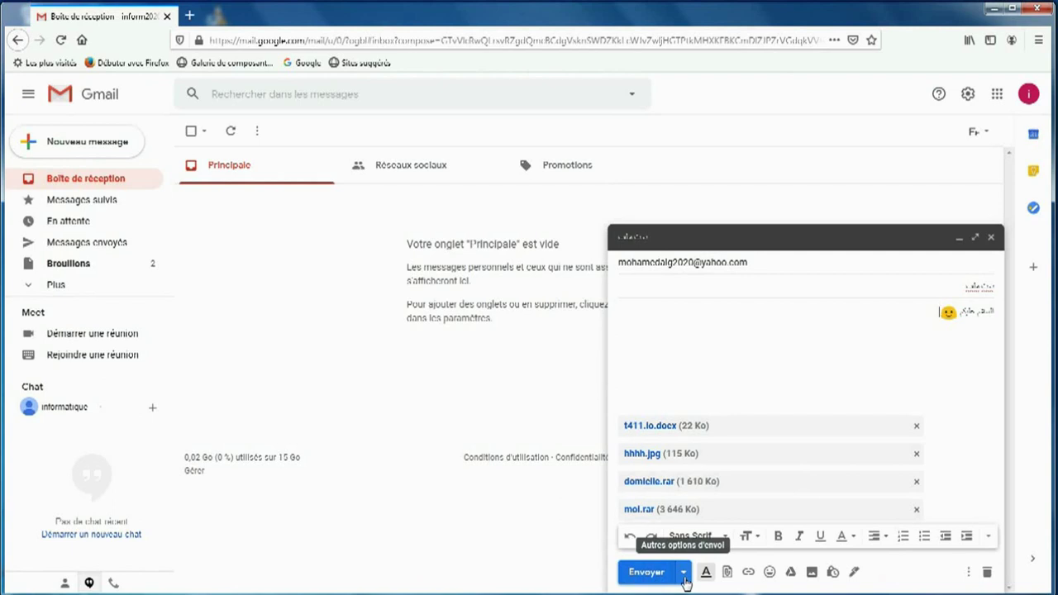
Step: Reveal the extra send options, including Programmer l'envoi, beside Envoyer
left_click(684, 573)
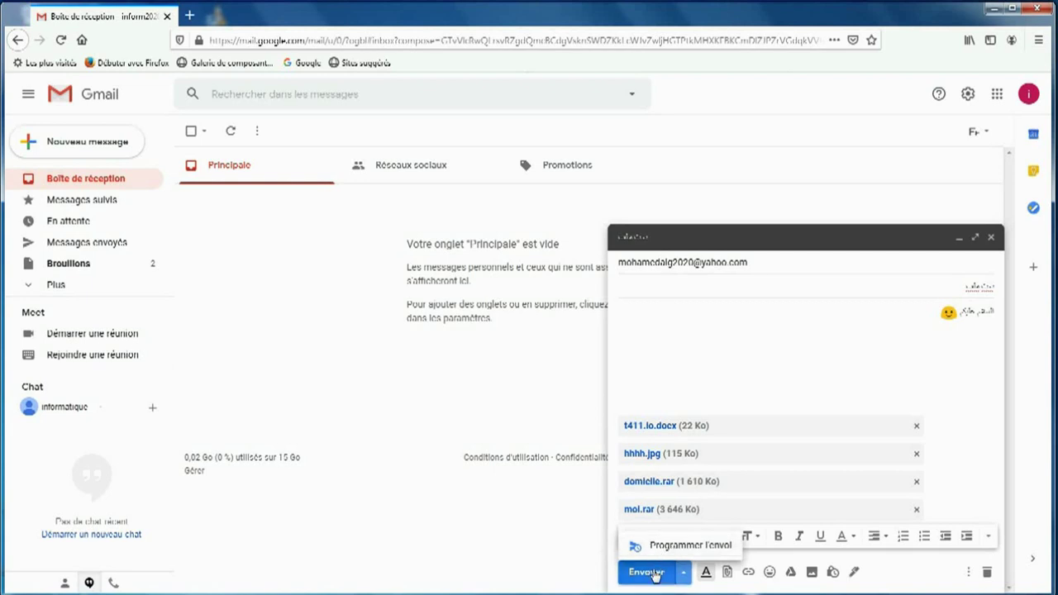
Step: Send the four-attachment message to the Yahoo address, then discard a stray blank new message
left_click(649, 574)
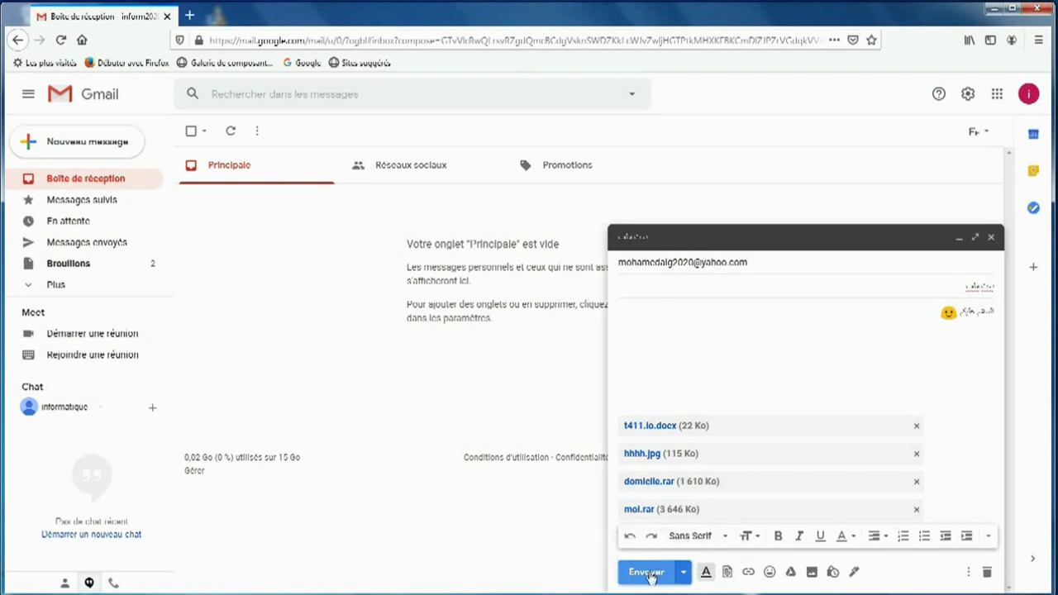
left_click(649, 574)
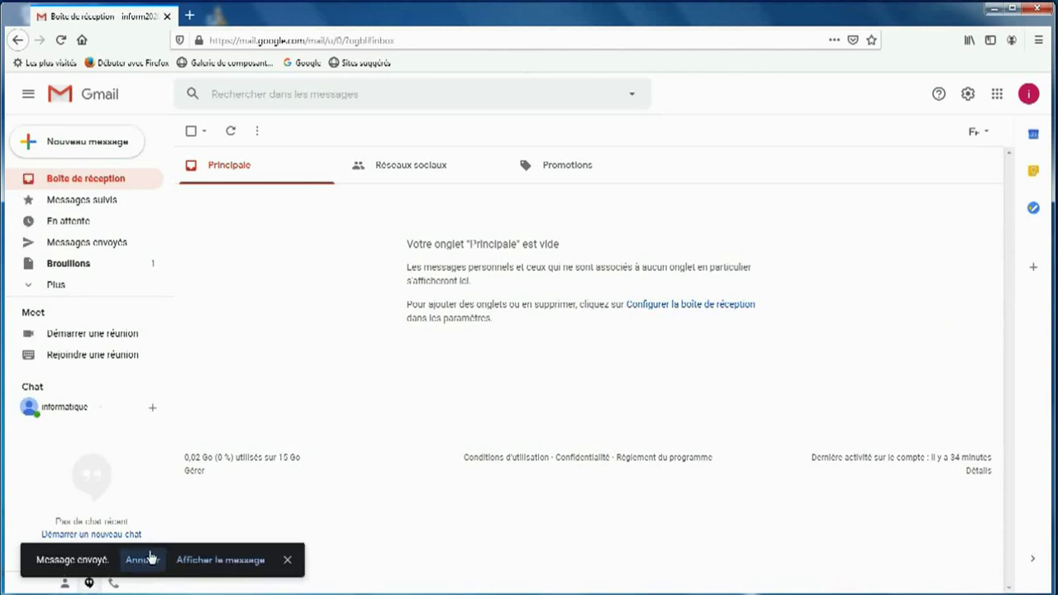
left_click(288, 561)
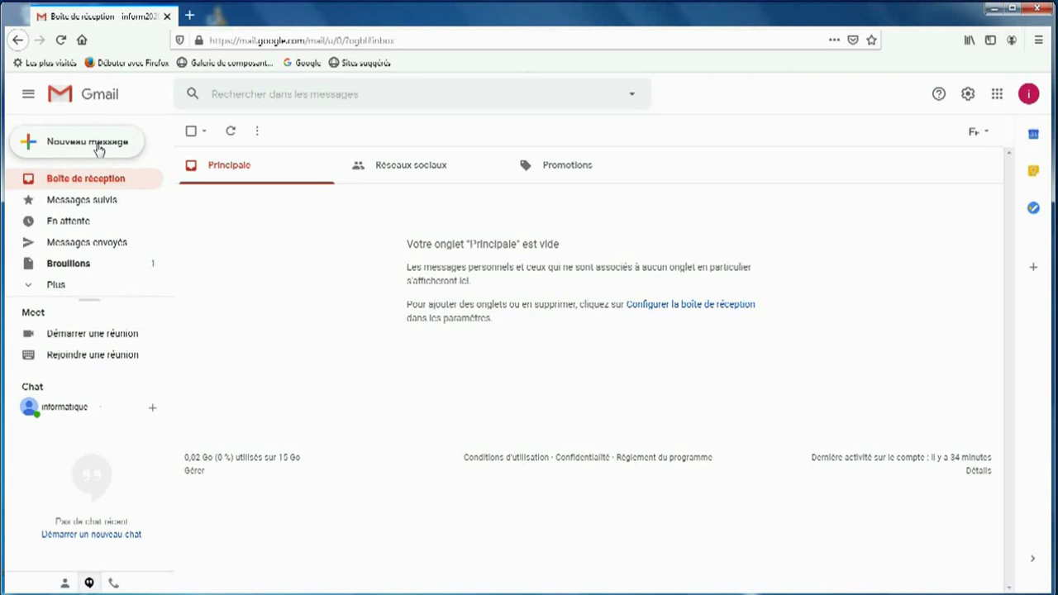
left_click(97, 147)
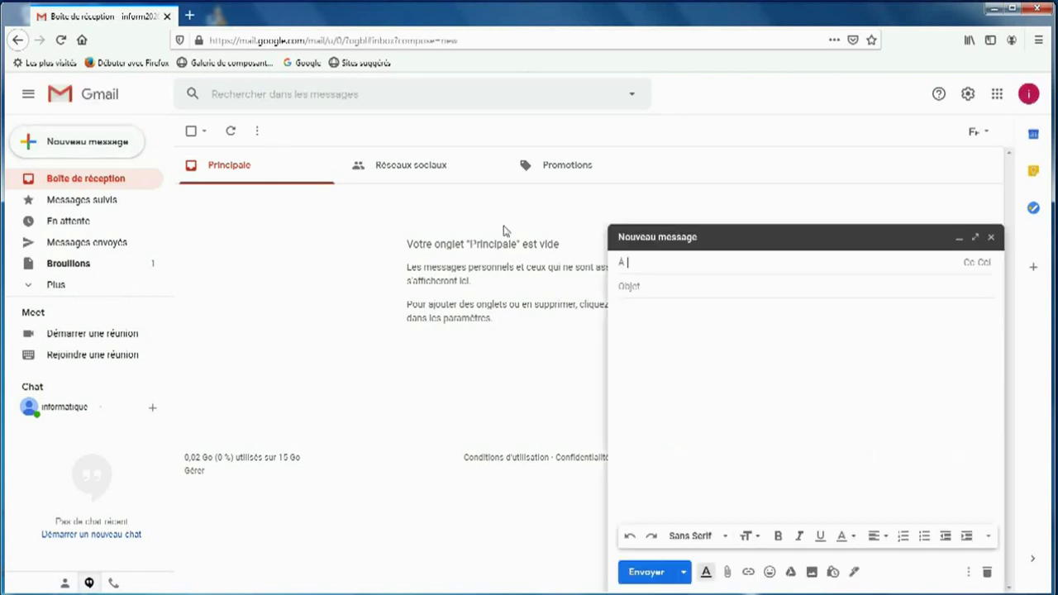
left_click(993, 239)
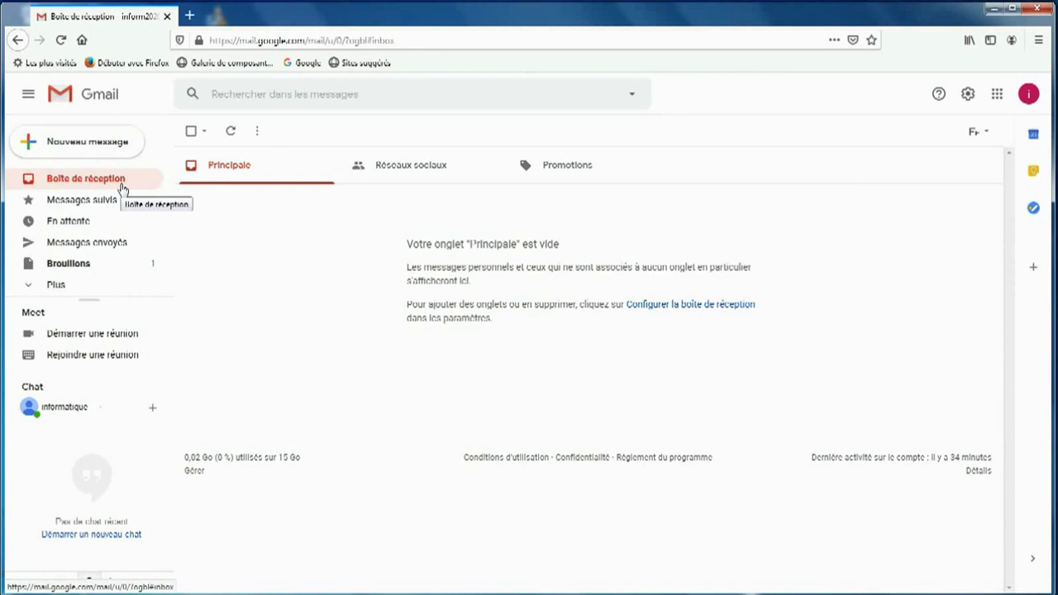
Step: In Messages envoyés, confirm the sent message lists hhhh.jpg, t411.io.docx, domicile.rar and another attachment
left_click(95, 244)
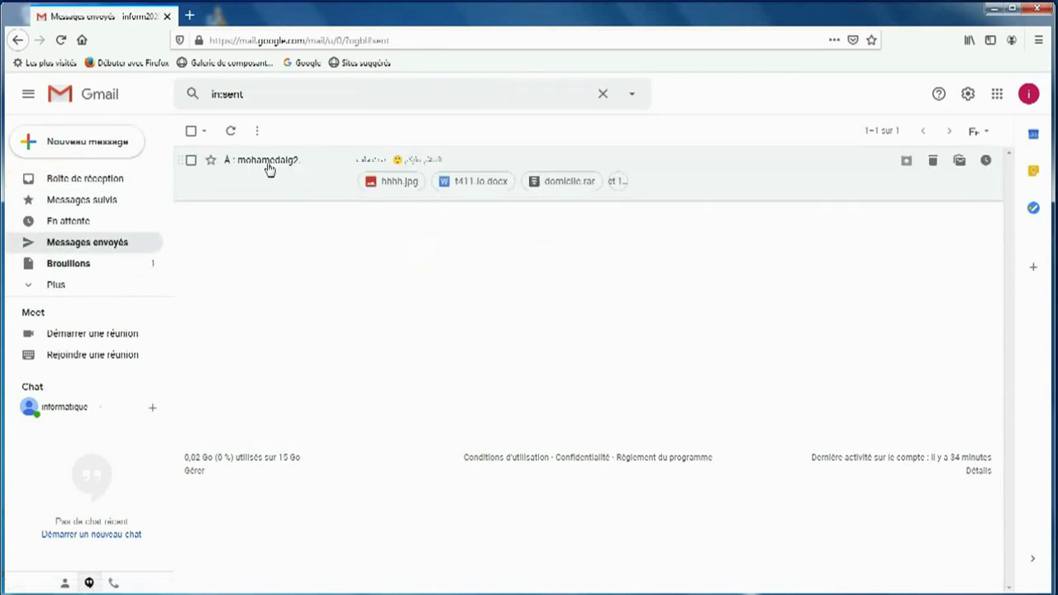
mouse_move(240, 169)
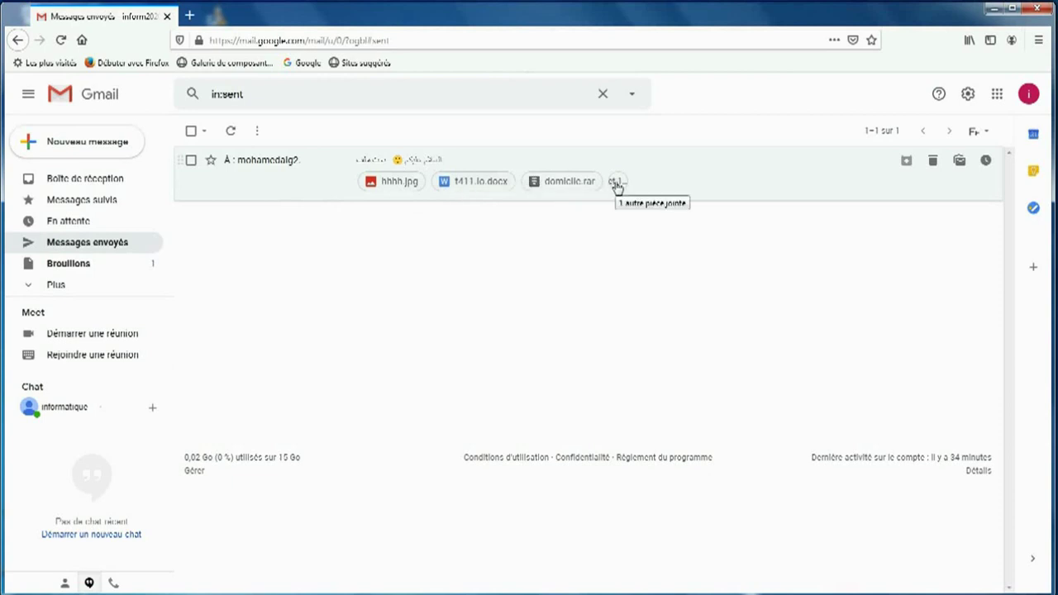
left_click(557, 194)
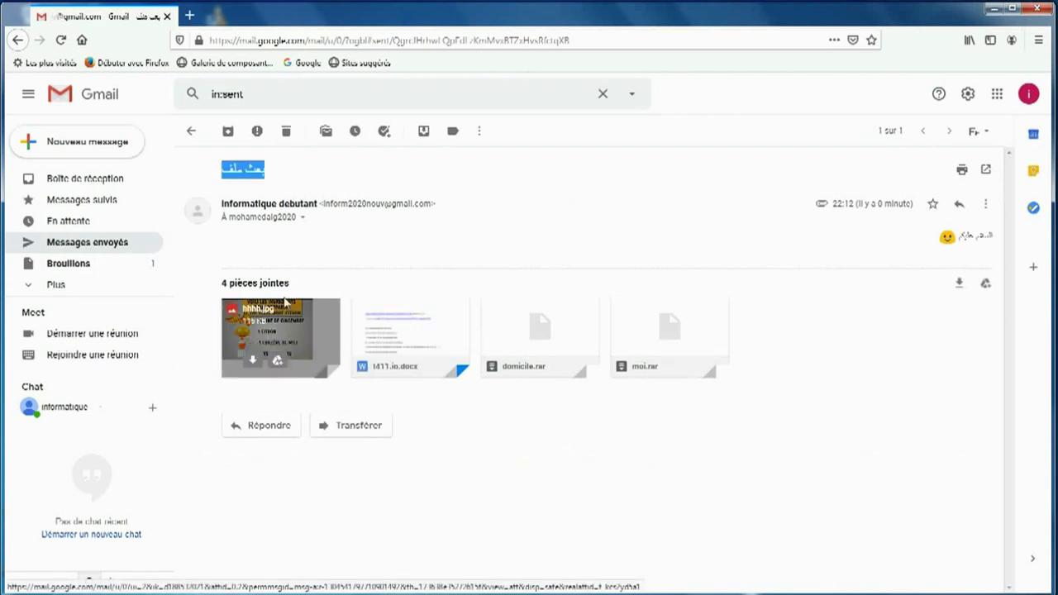
left_click(17, 40)
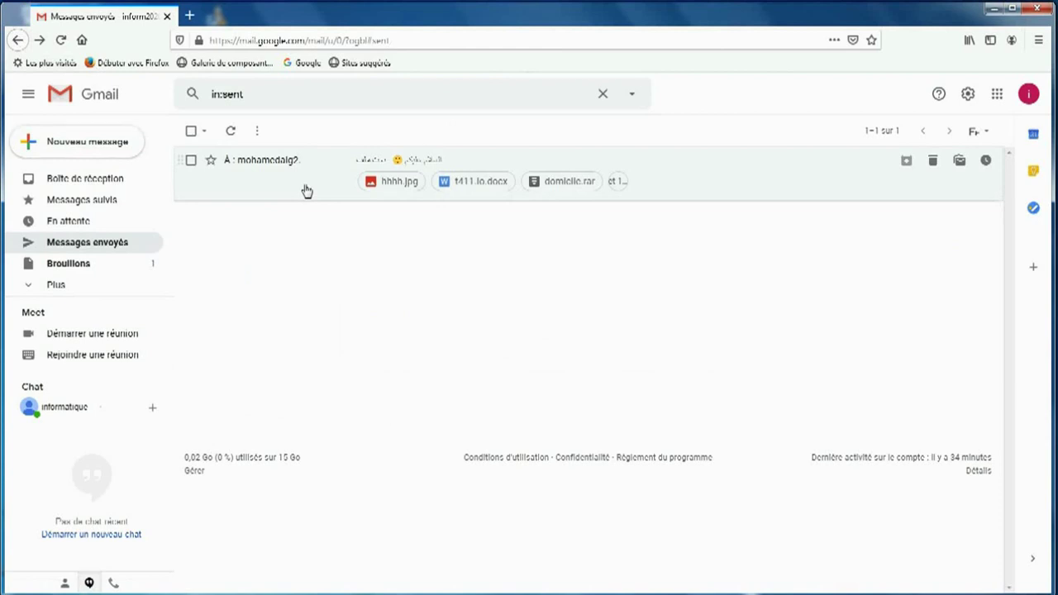
mouse_move(297, 163)
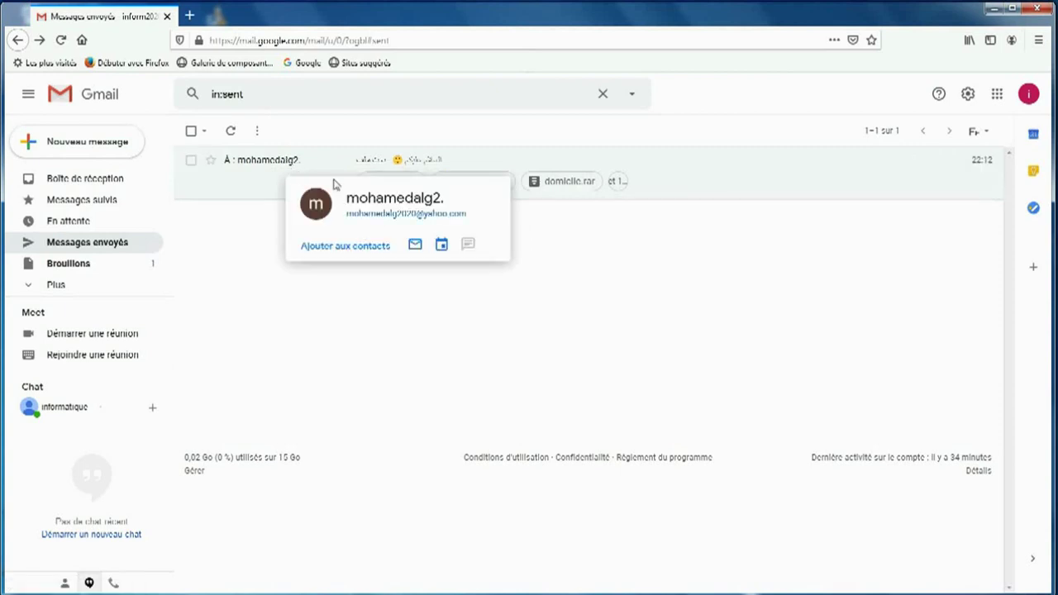
Step: In a new tab, go to yahoo.com and open Yahoo Mail
left_click(189, 15)
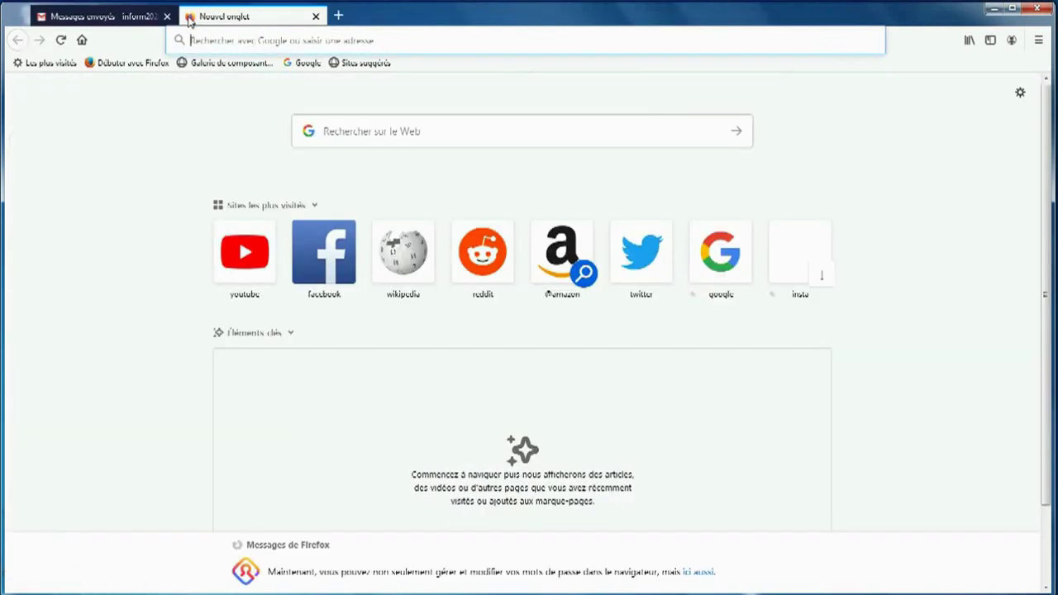
type("عماتح")
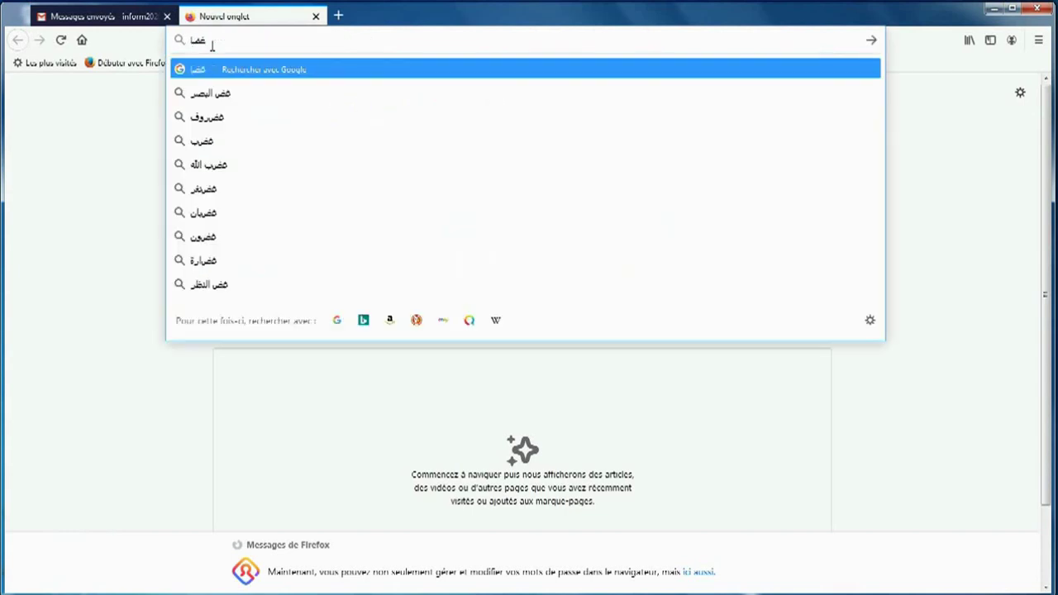
type("خج")
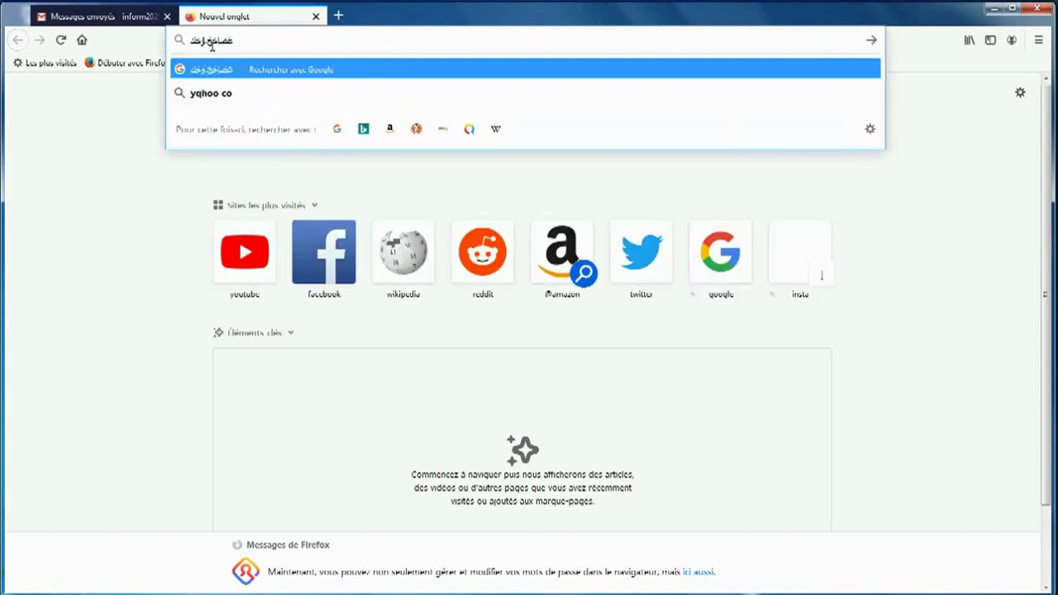
key("BackSpace")
key("BackSpace")
key("BackSpace")
key("BackSpace")
key("BackSpace")
key("BackSpace")
key("BackSpace")
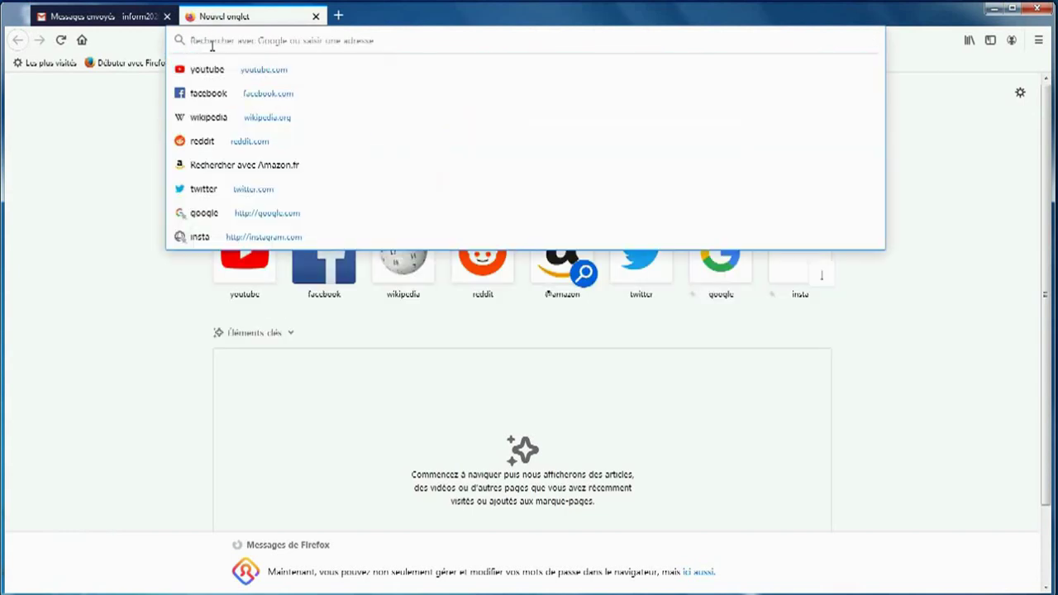
type("yah")
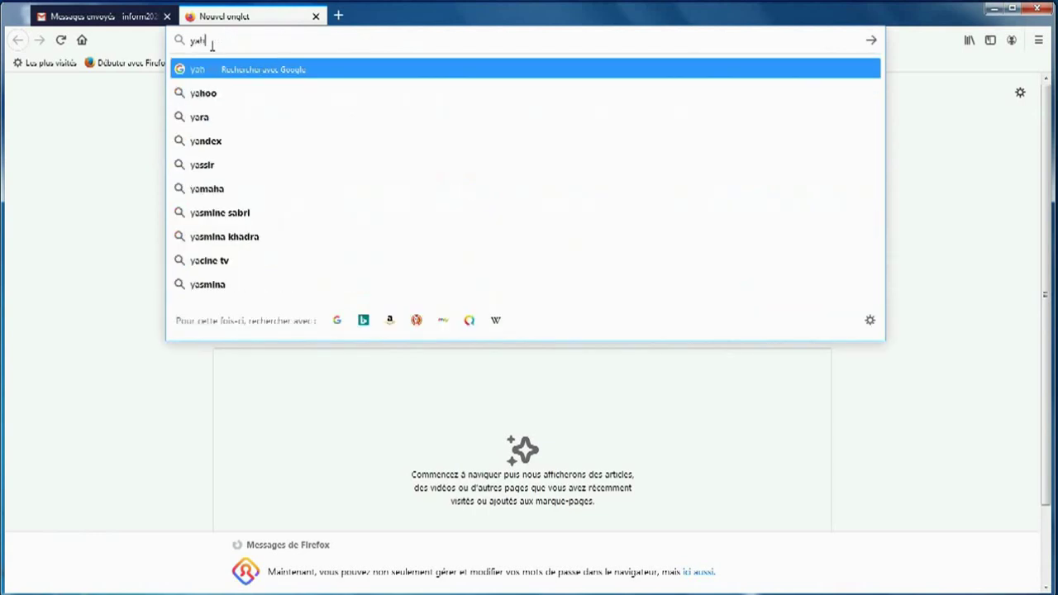
type("oo.com")
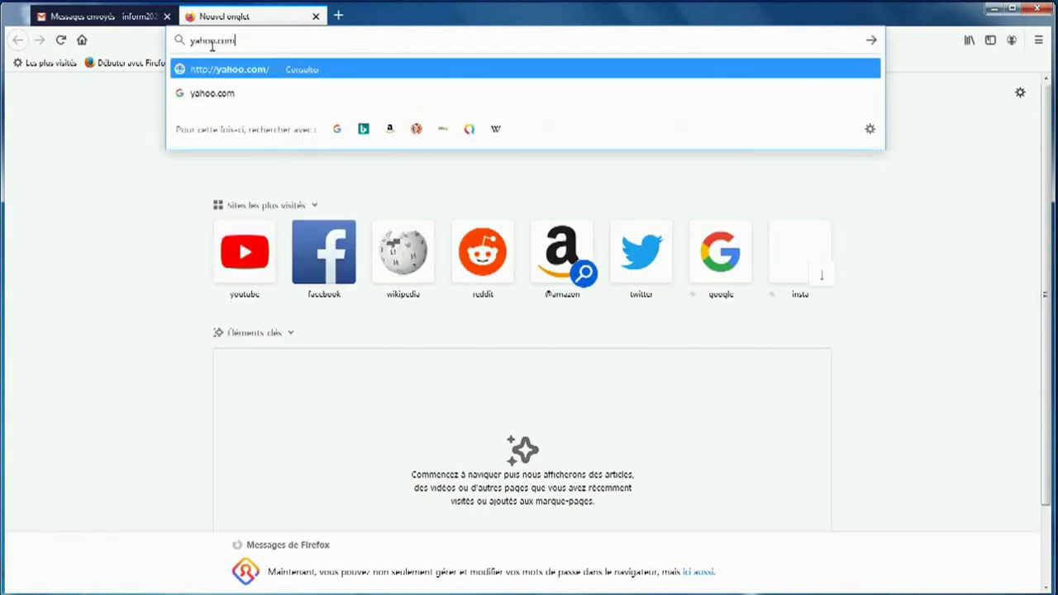
key("Return")
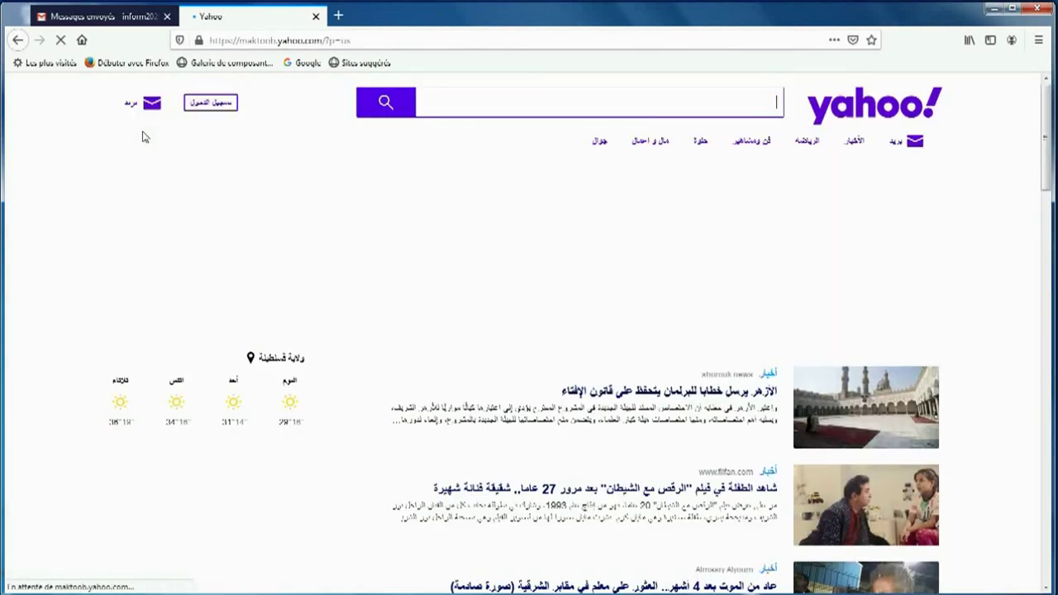
left_click(151, 104)
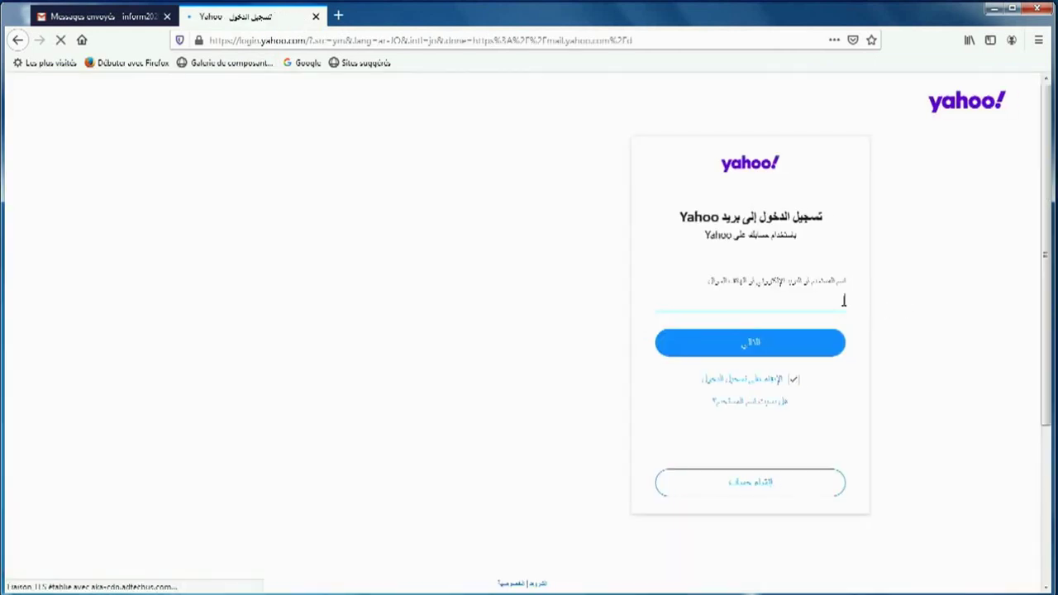
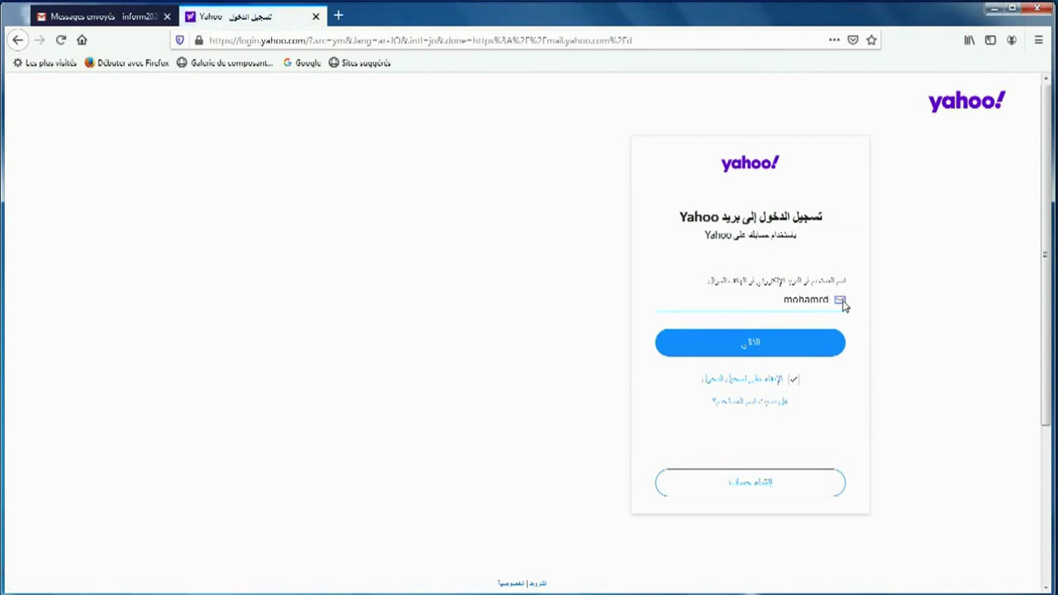
Step: Sign in to Yahoo Mail with the account username and password
key("Return")
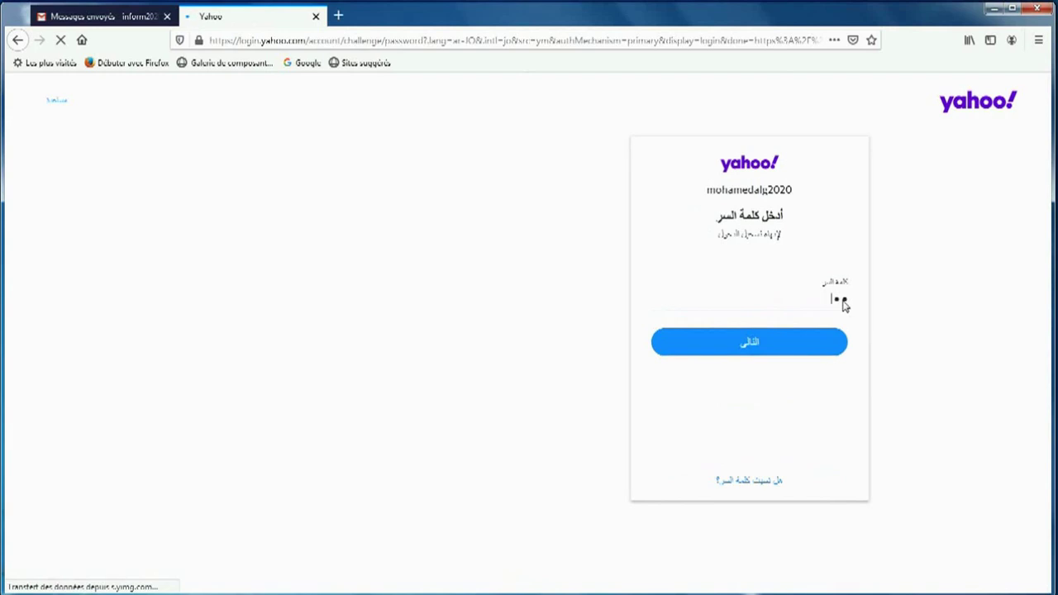
type("*********")
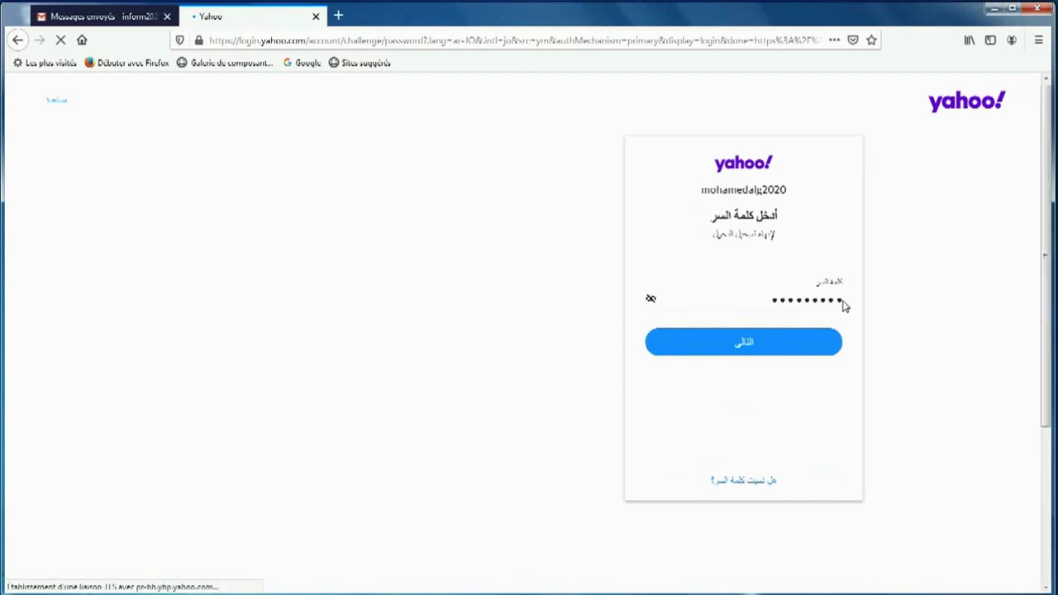
left_click(789, 361)
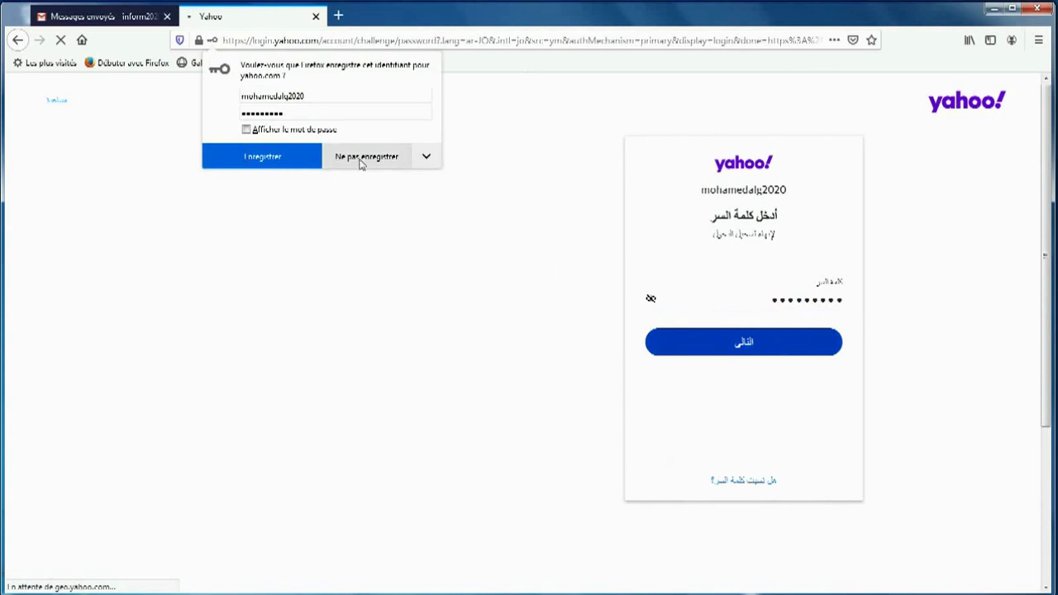
Step: Decline saving the Yahoo login in Firefox and dismiss the Windows colour-scheme warning
left_click(361, 164)
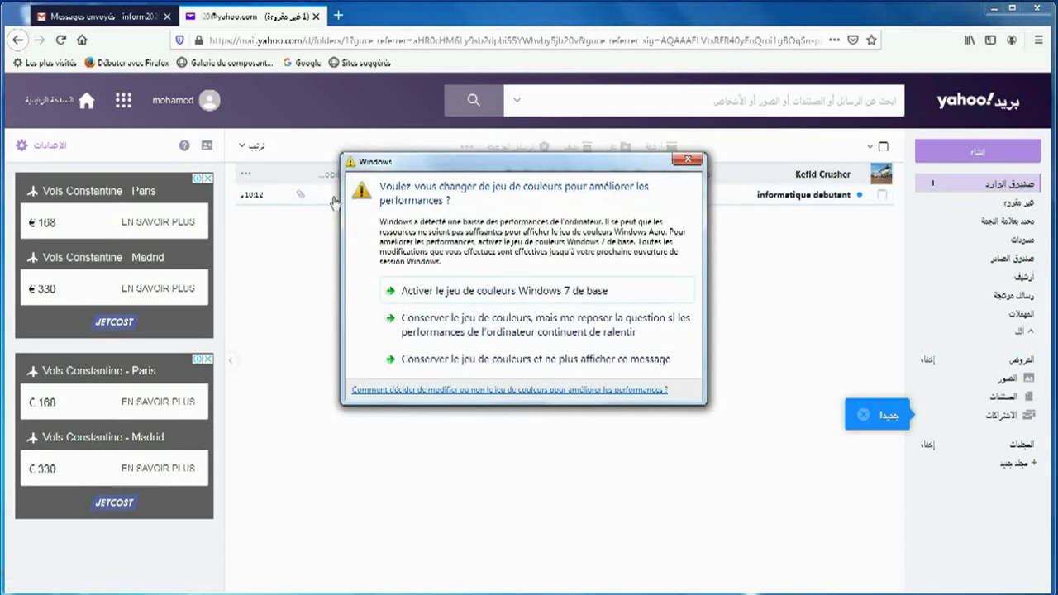
left_click(686, 160)
mouse_move(302, 199)
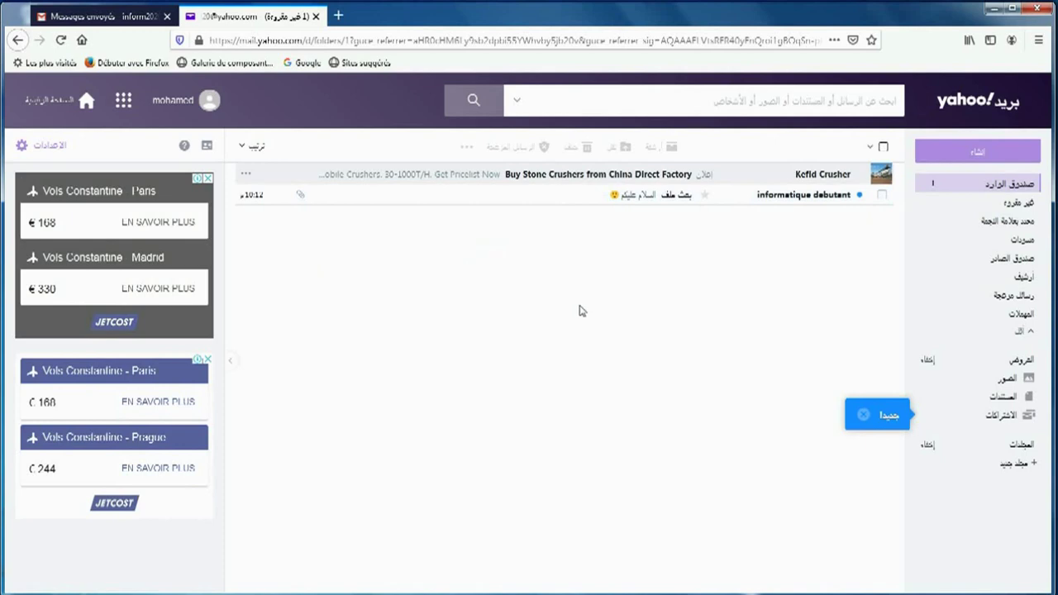
Step: Open the informatique debutant message received from Gmail
left_click(779, 201)
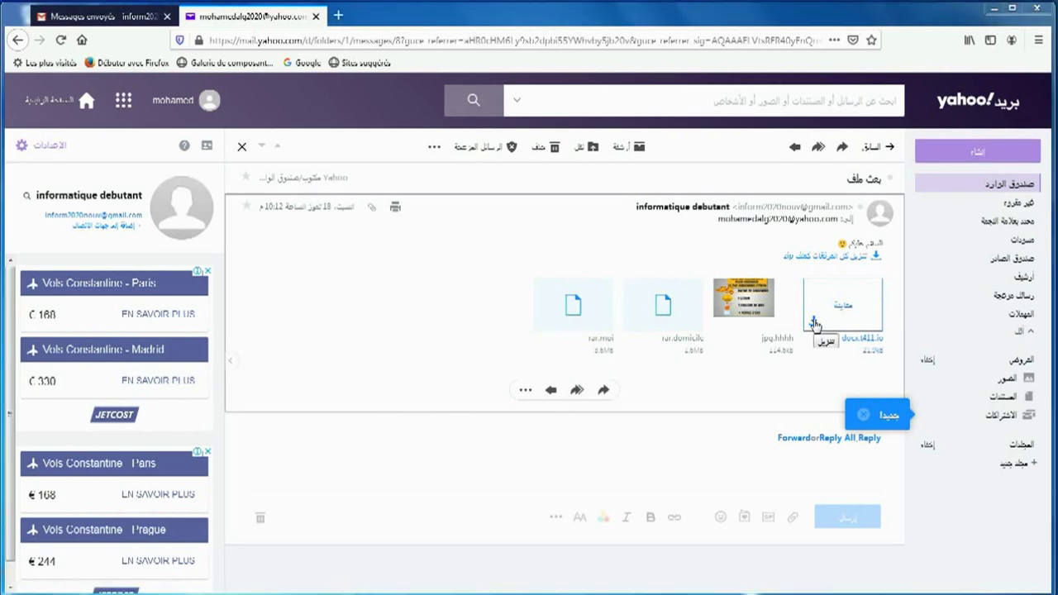
Step: Save the t411.io.docx and domicile.rar attachments to the computer
left_click(813, 323)
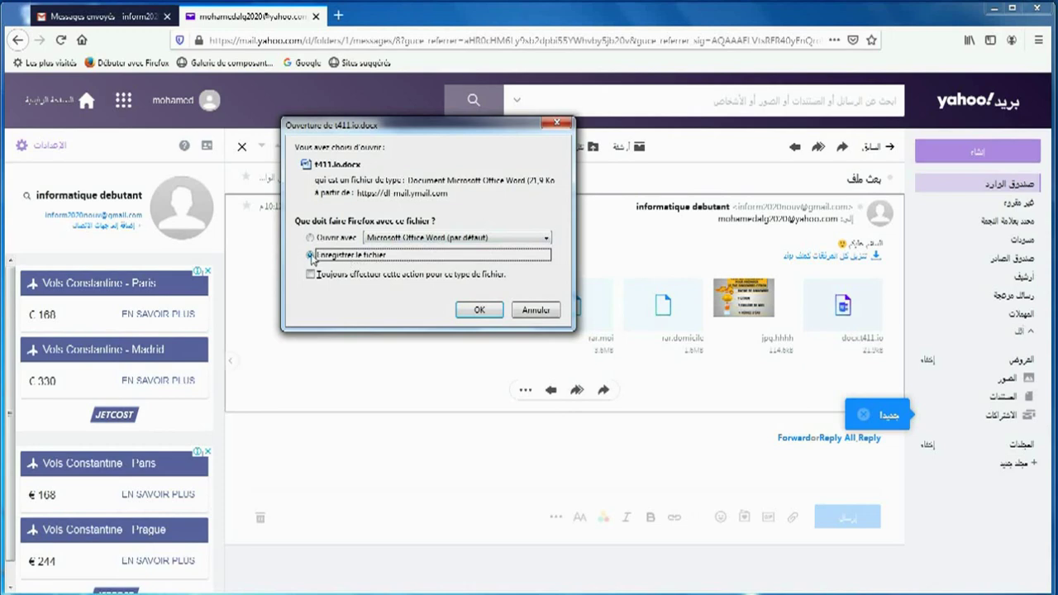
left_click(479, 309)
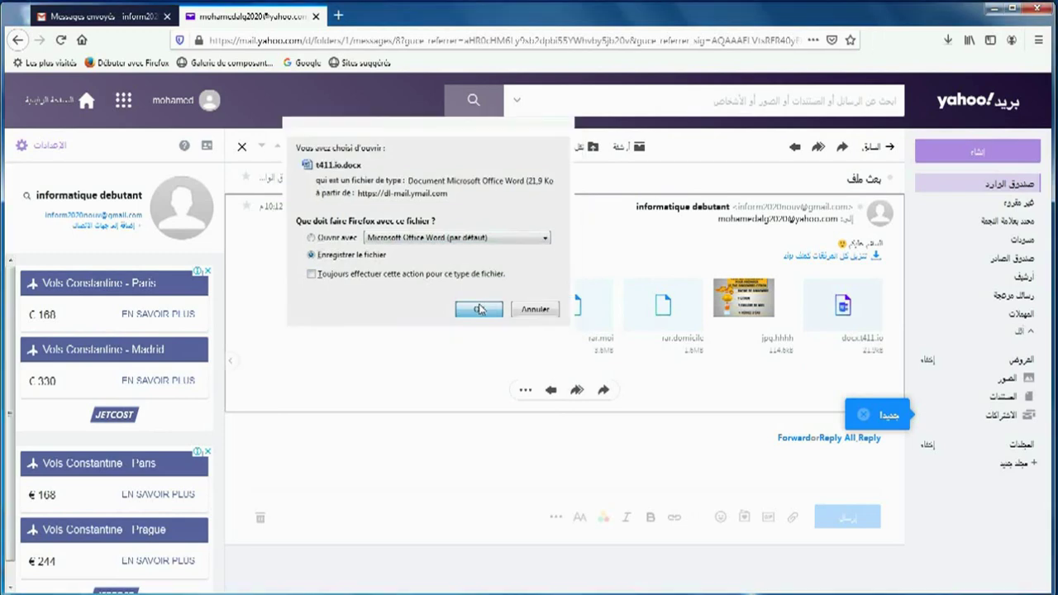
mouse_move(751, 307)
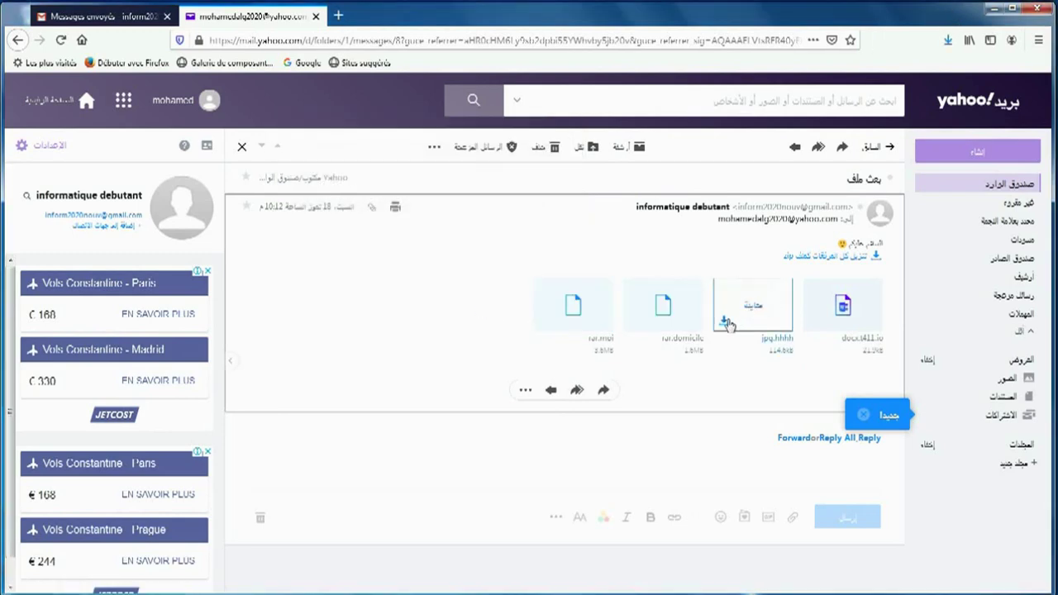
mouse_move(641, 325)
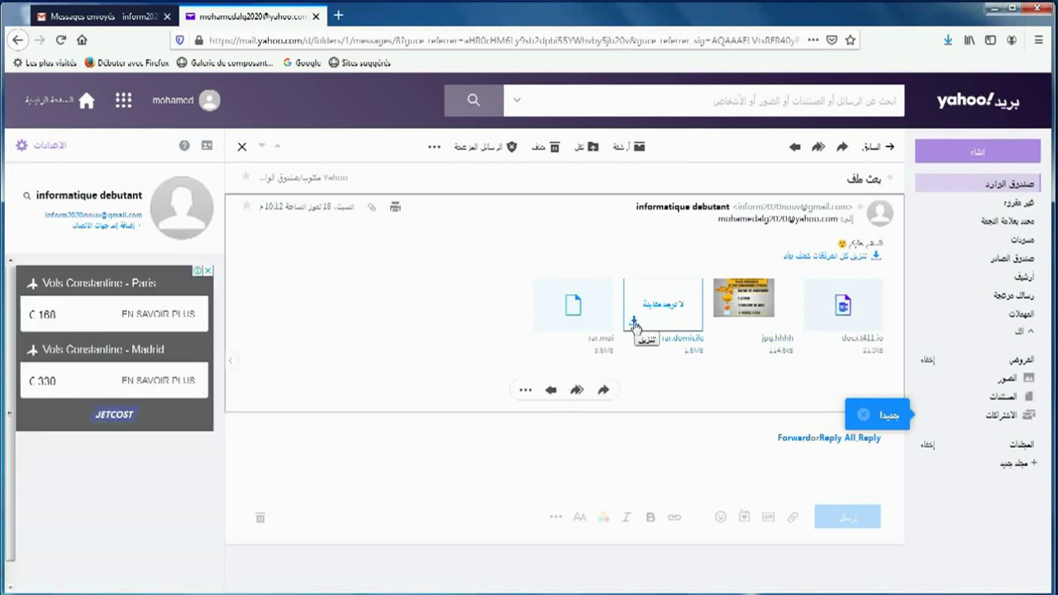
left_click(634, 322)
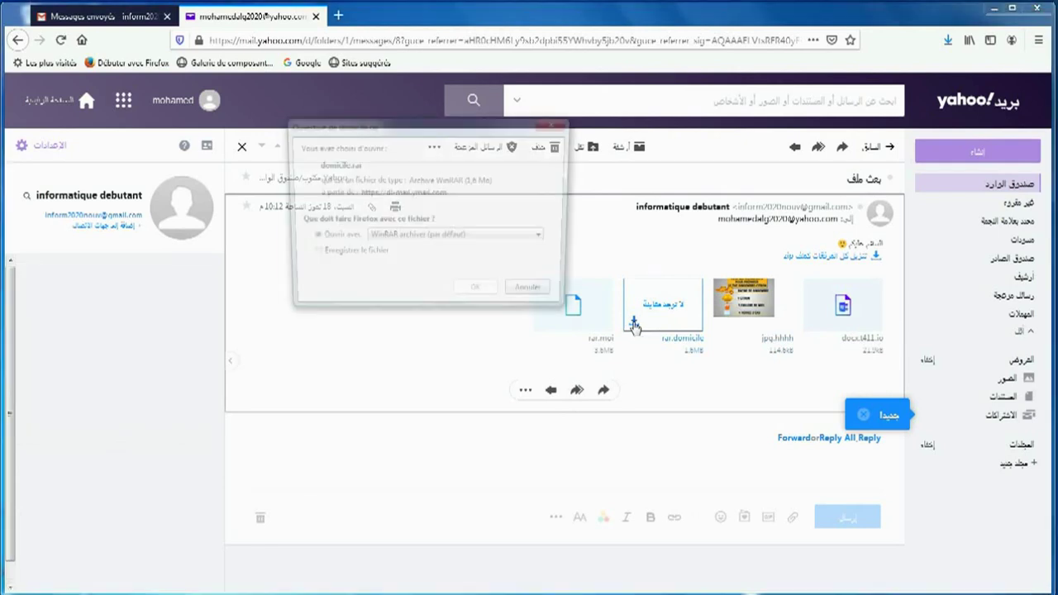
left_click(310, 256)
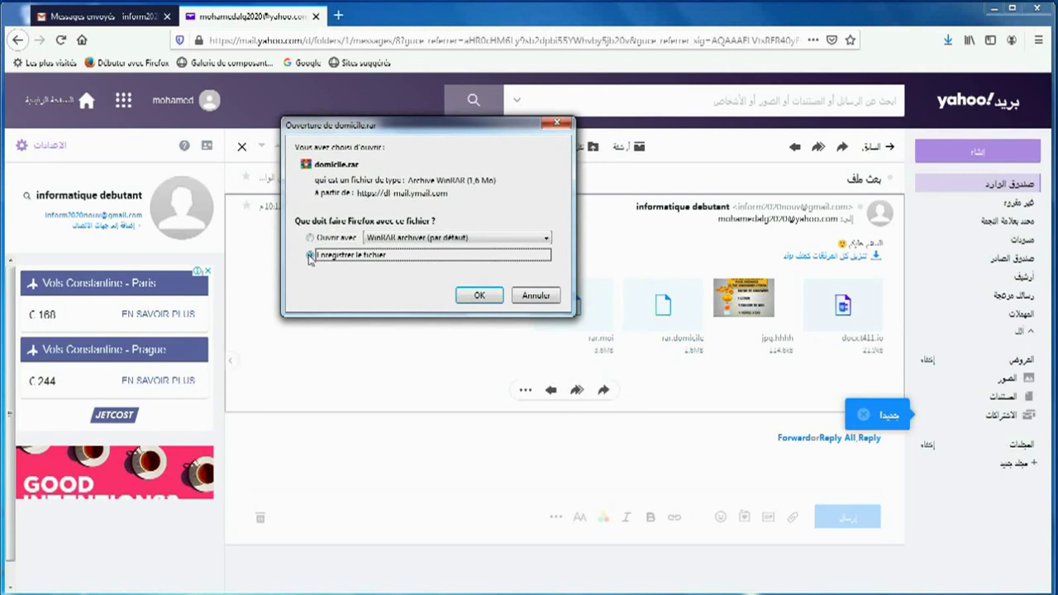
left_click(478, 296)
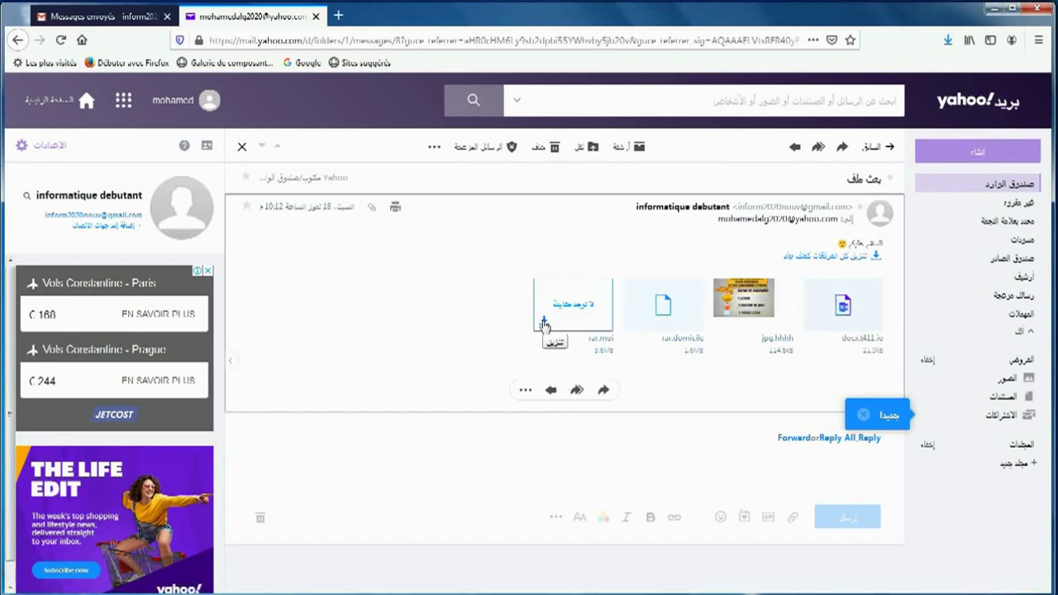
Step: Save the moi.rar attachment (3,6 Mo) to the computer
left_click(544, 322)
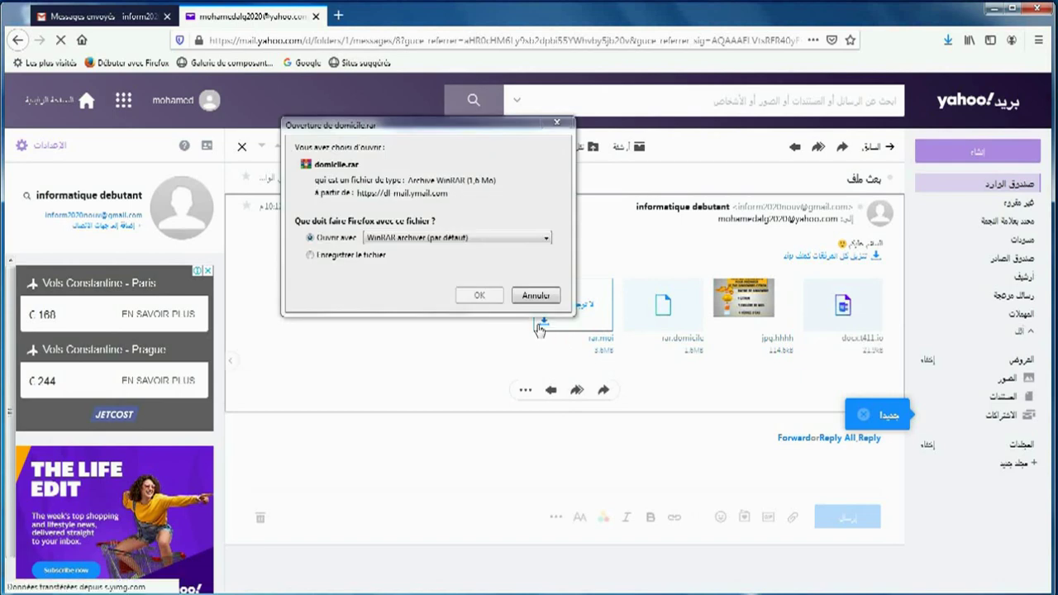
left_click(368, 256)
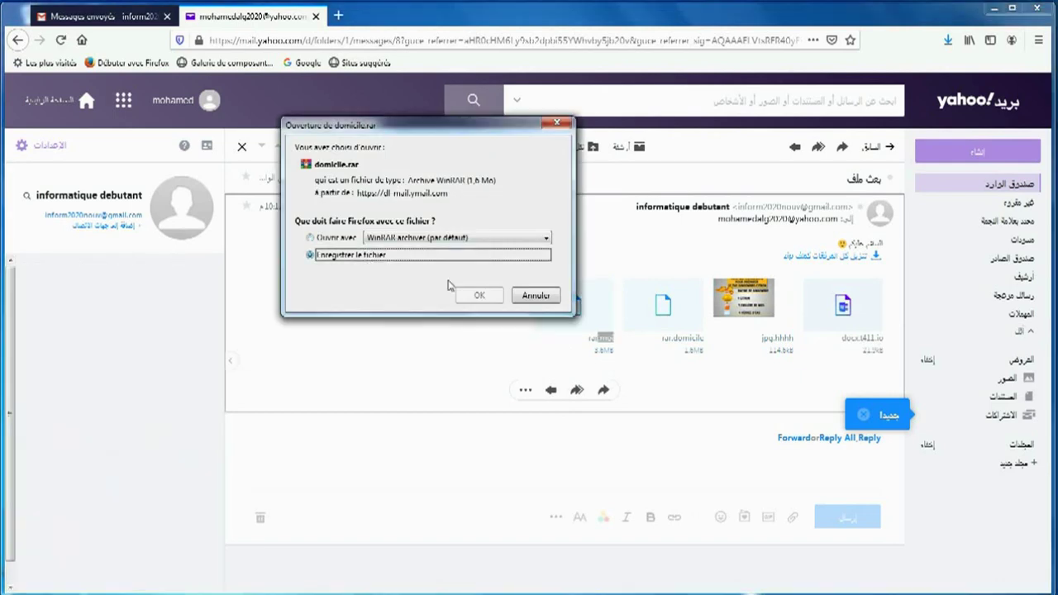
left_click(479, 297)
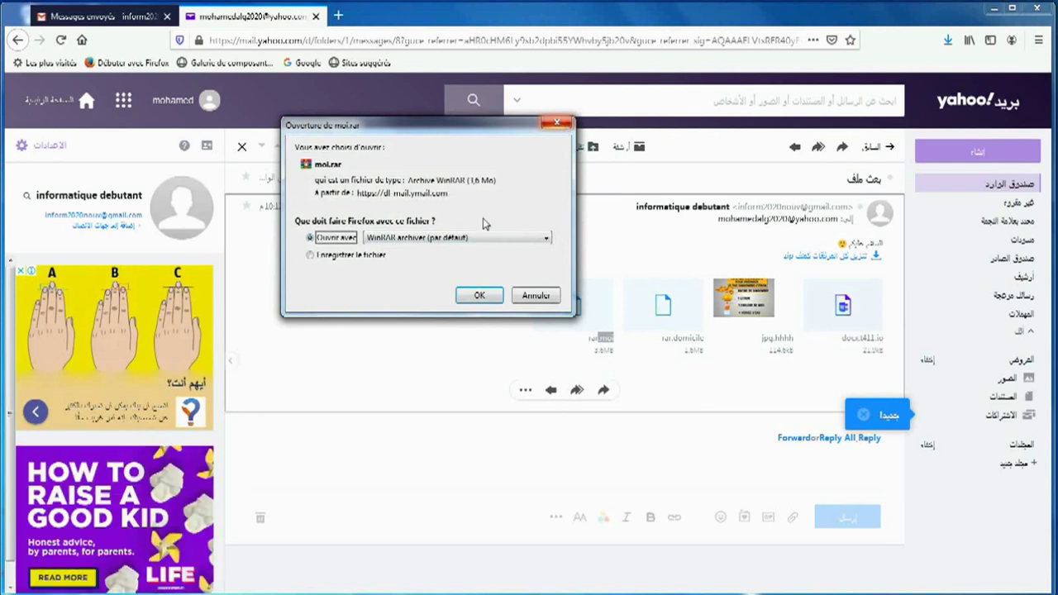
left_click(322, 258)
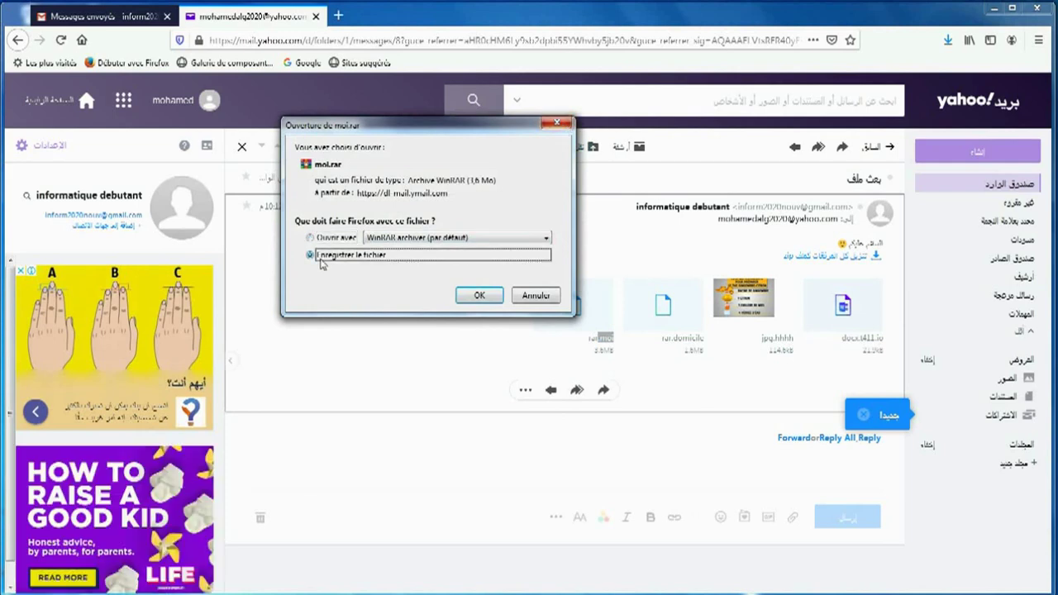
left_click(476, 296)
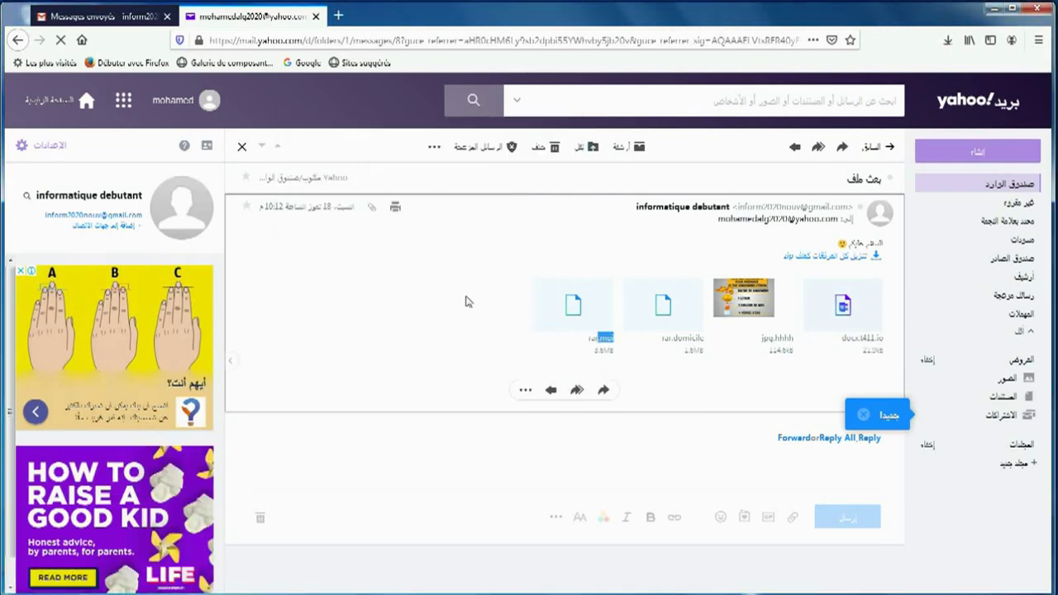
mouse_move(18, 584)
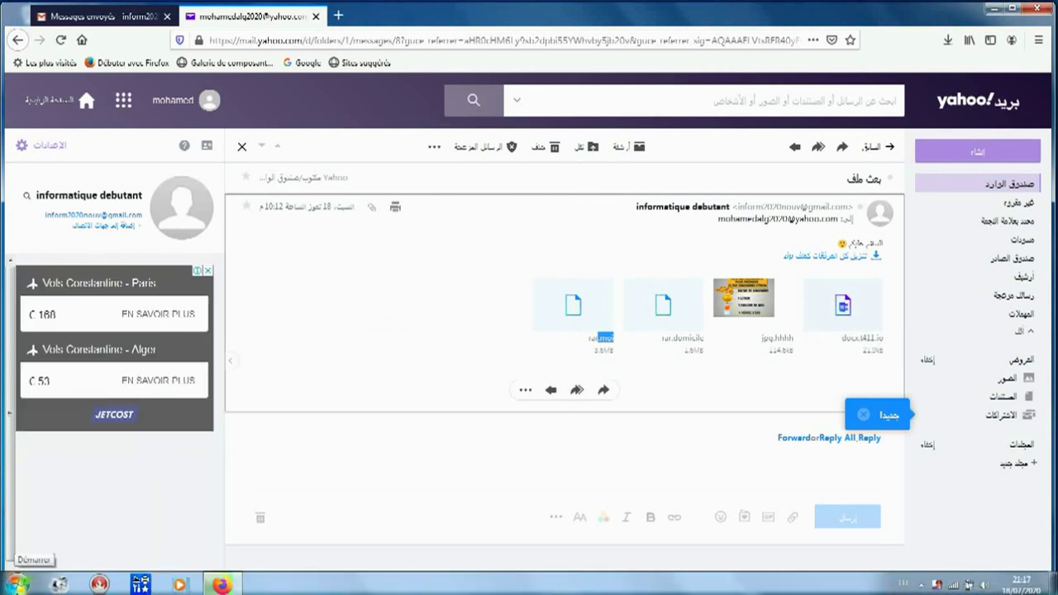
left_click(18, 583)
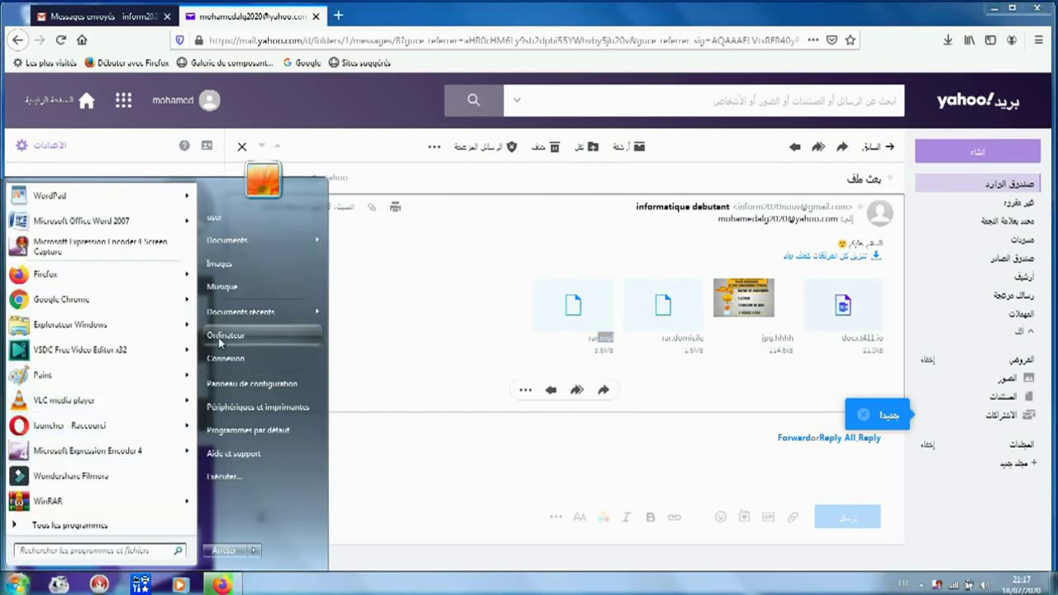
left_click(225, 336)
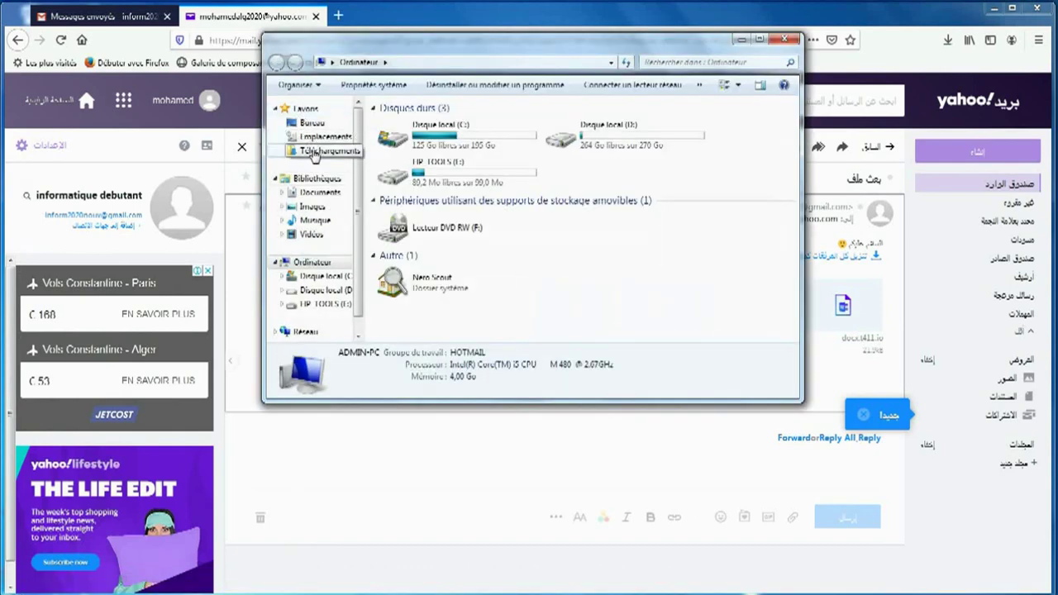
left_click(314, 154)
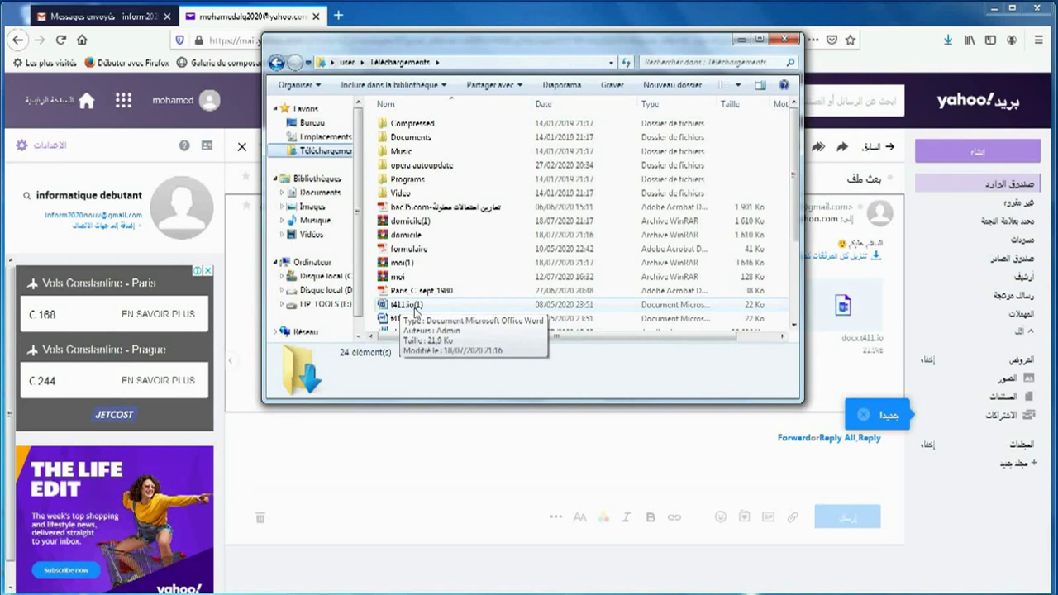
left_click(787, 41)
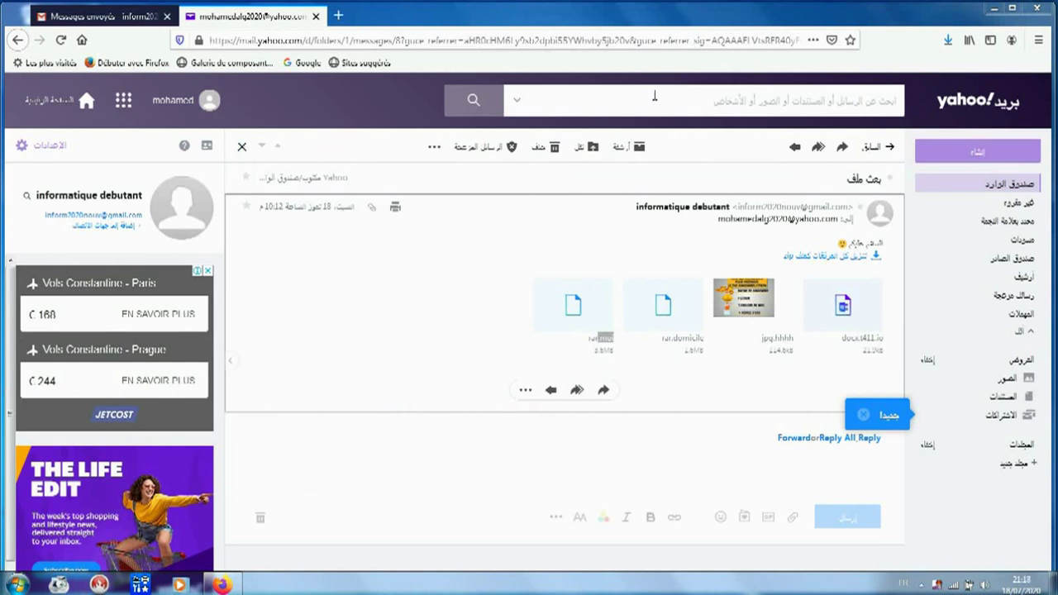
Step: Close the Yahoo message, glance at Gmail's sent messages, and return to Yahoo Mail
left_click(242, 152)
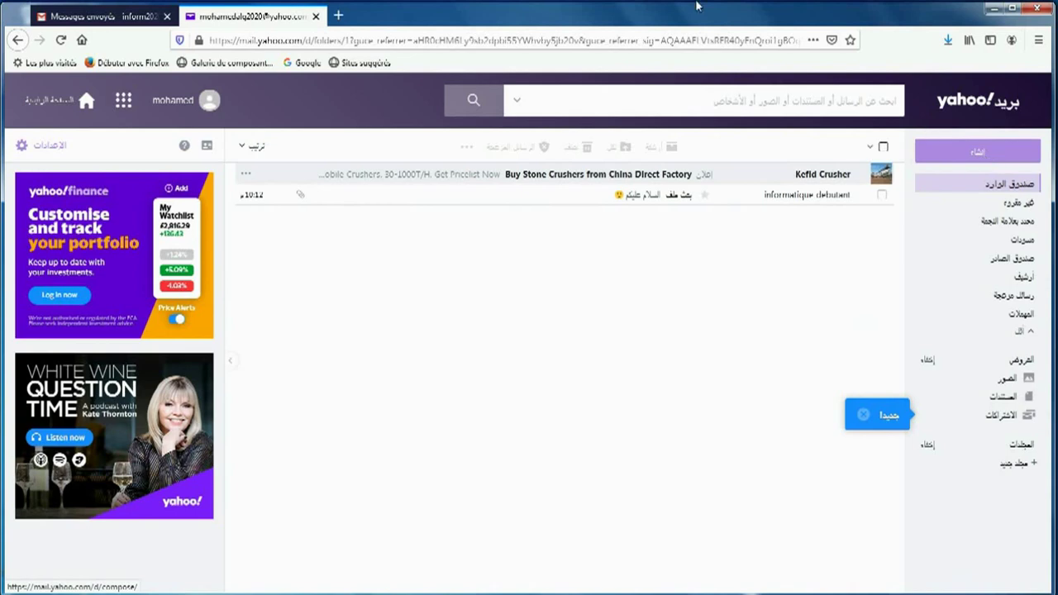
left_click(114, 18)
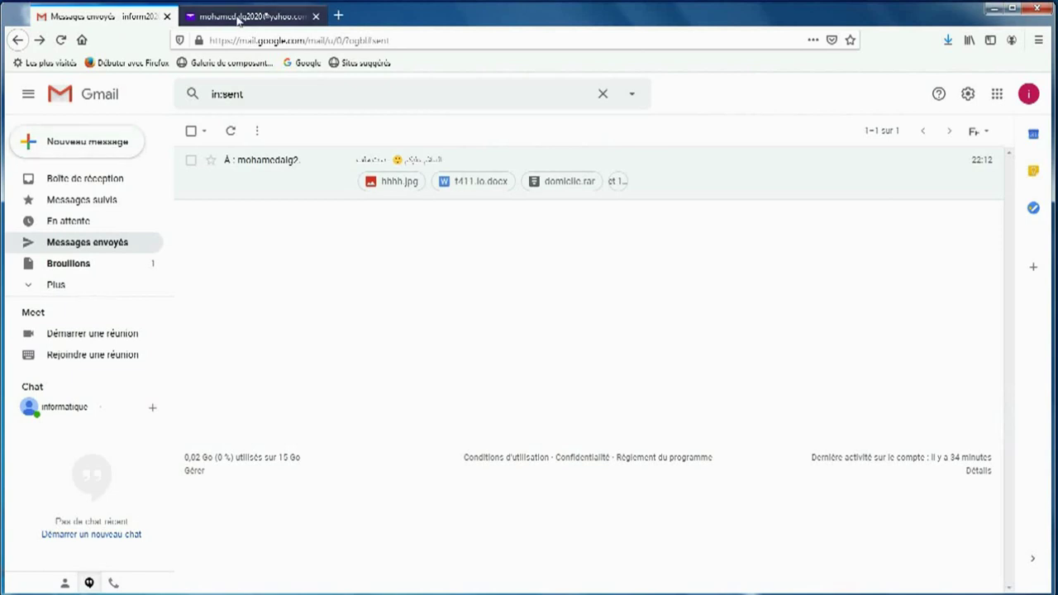
left_click(306, 9)
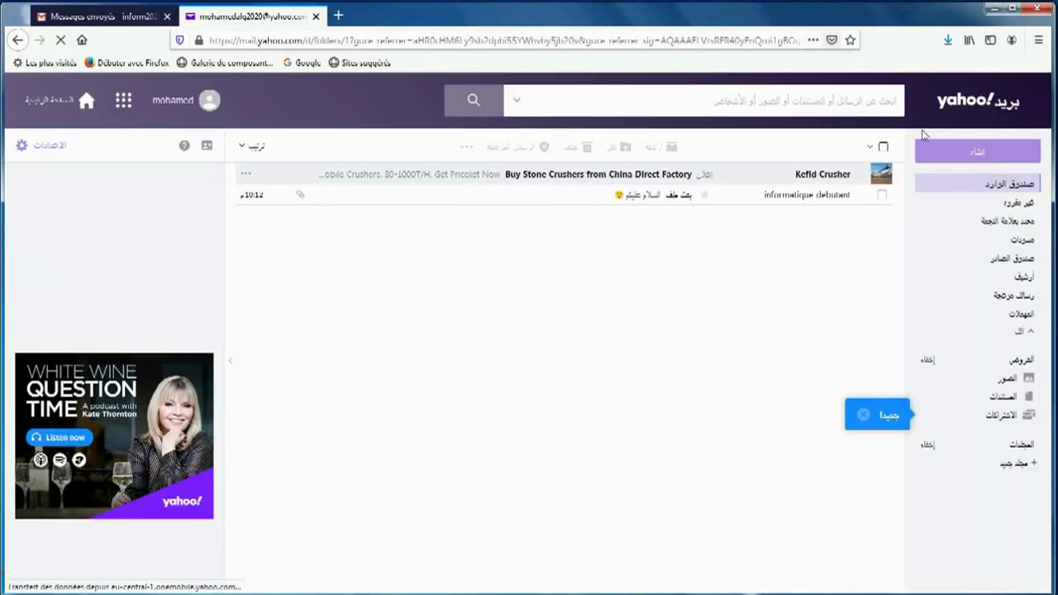
Step: Compose a new Yahoo message addressed to the Gmail account's e-mail address
left_click(985, 159)
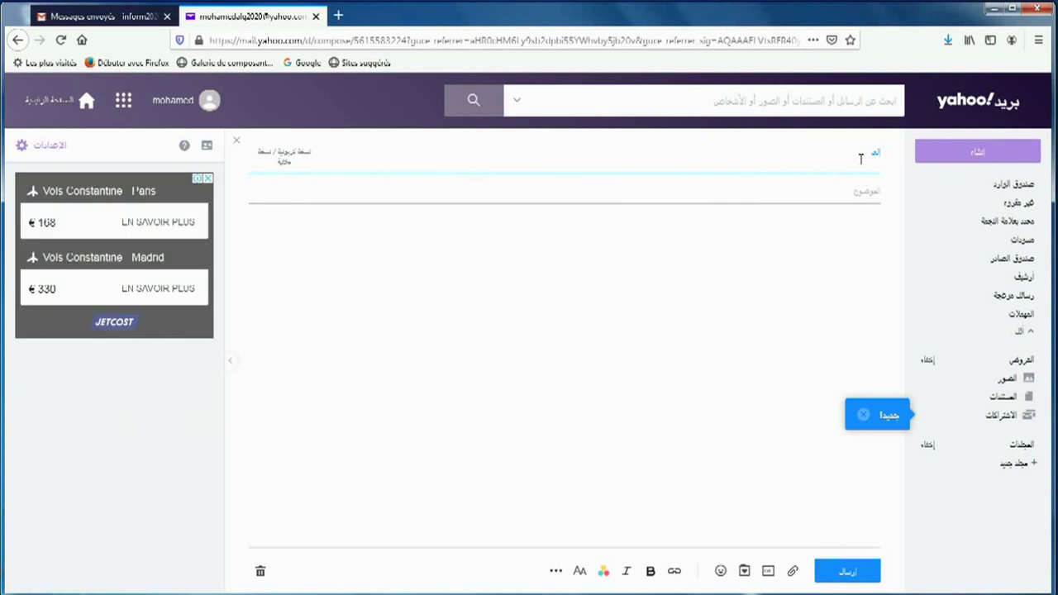
left_click(857, 154)
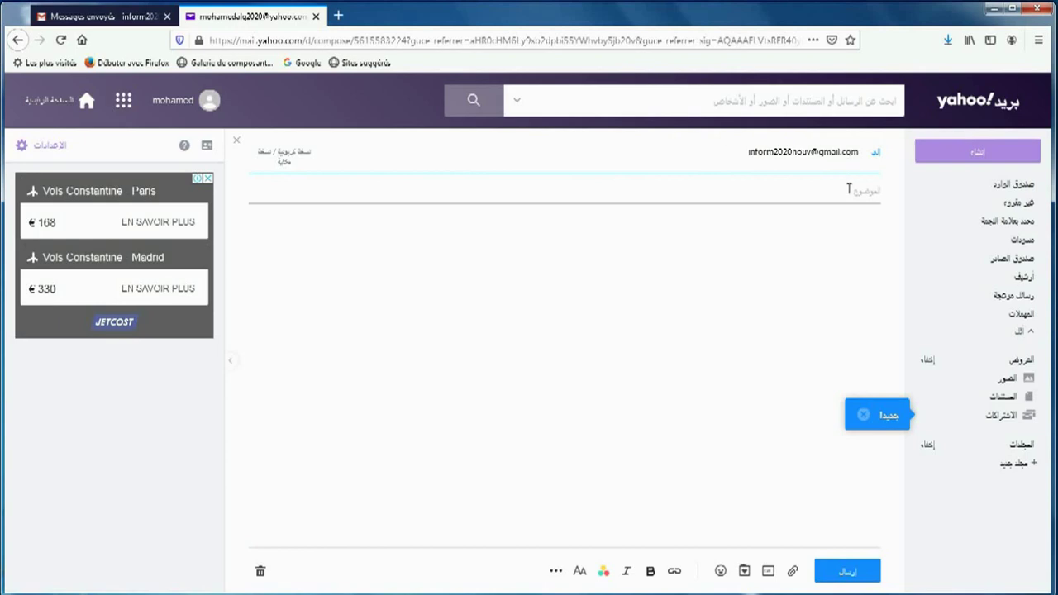
left_click(848, 189)
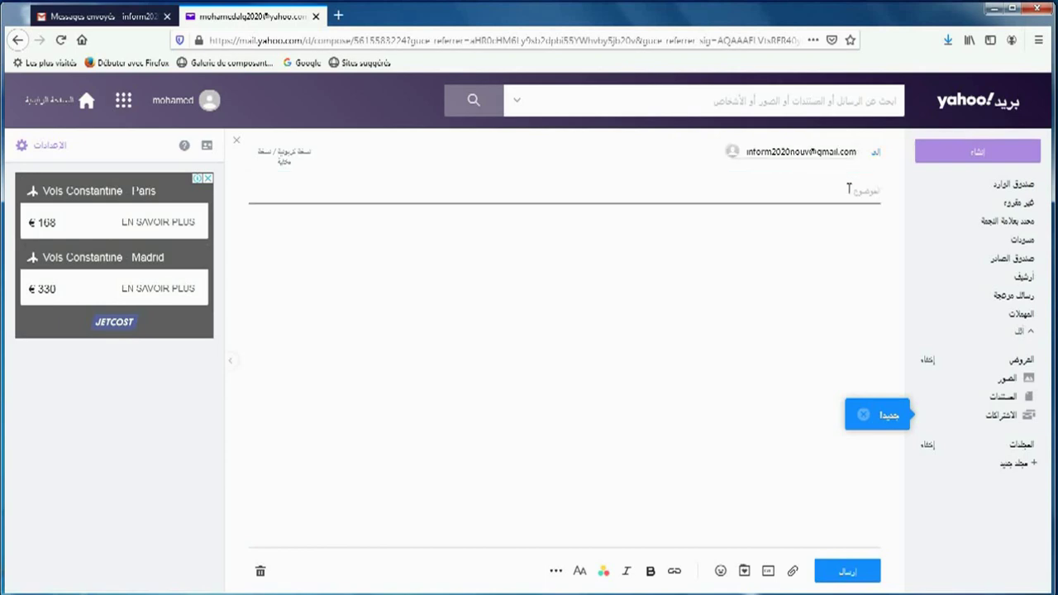
Step: Type a short Arabic line in the body, leaving the emoji picker without inserting one
left_click(864, 225)
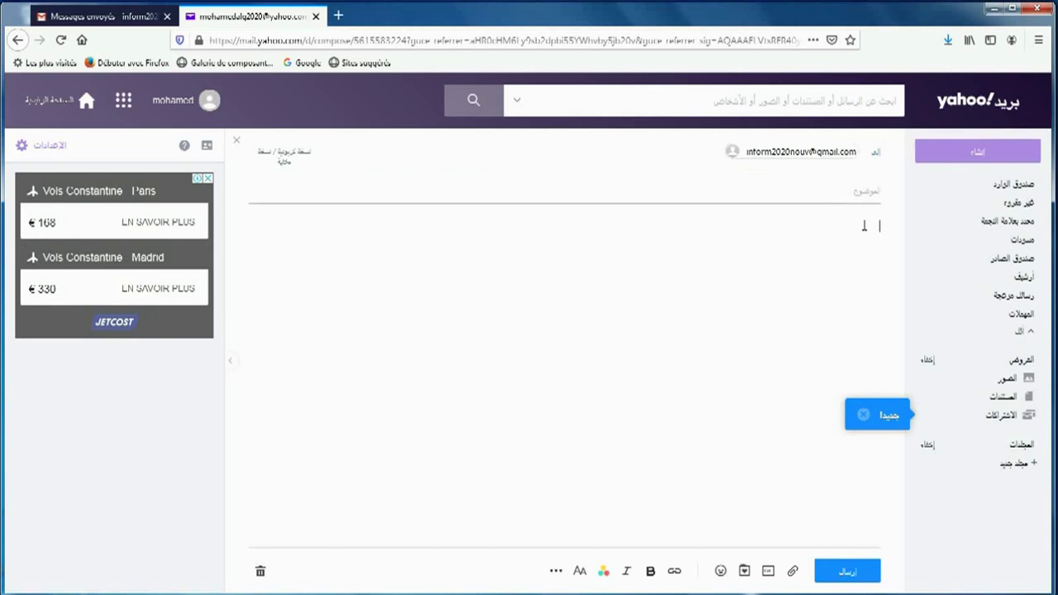
type("q")
key("BackSpace")
type("تجرب")
key("BackSpace")
key("BackSpace")
type("زيل حزمة")
left_click(720, 571)
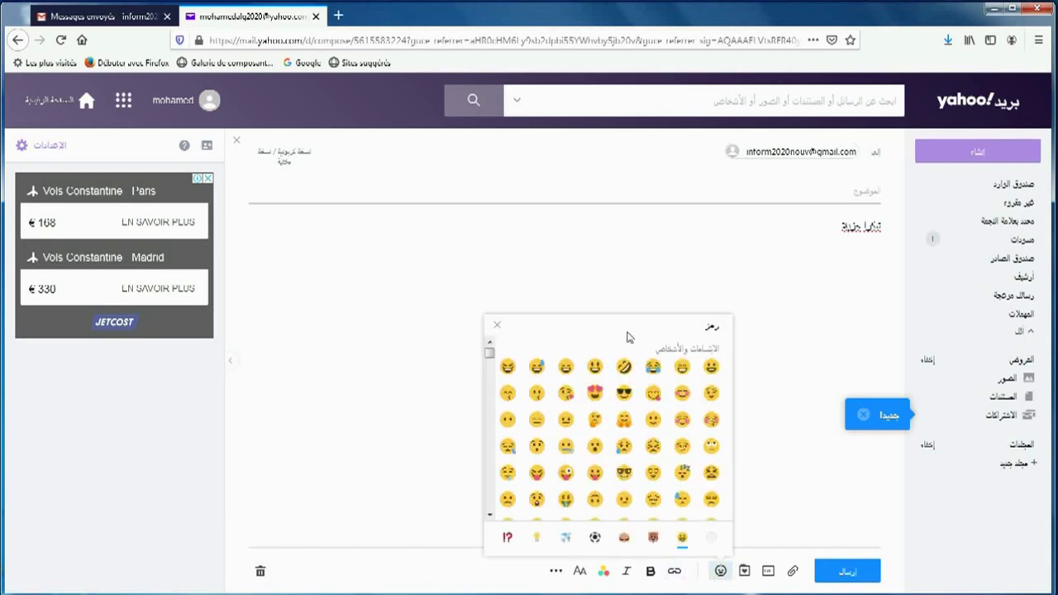
left_click(498, 327)
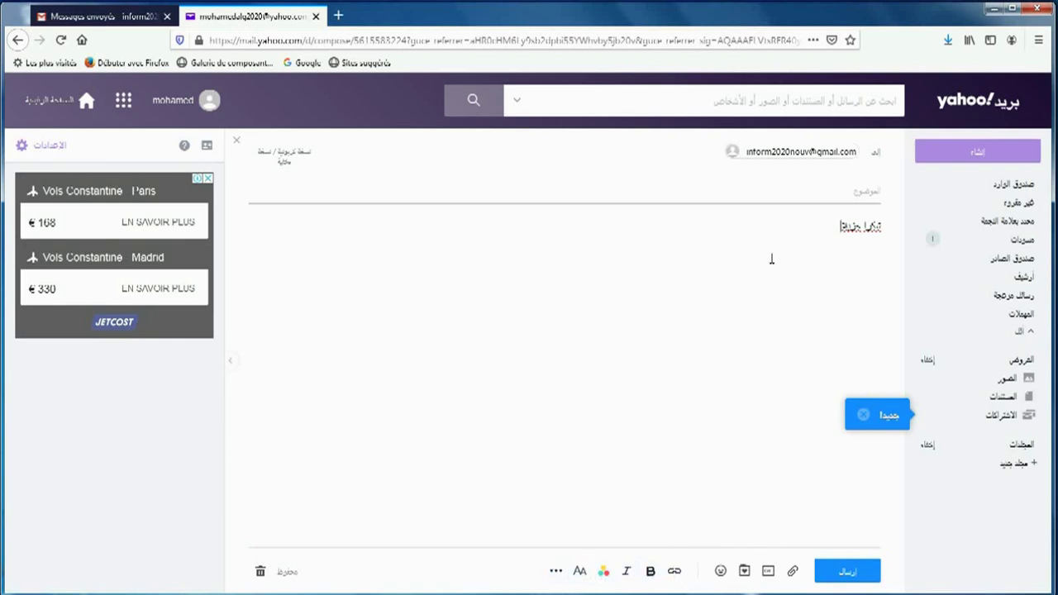
left_click(794, 572)
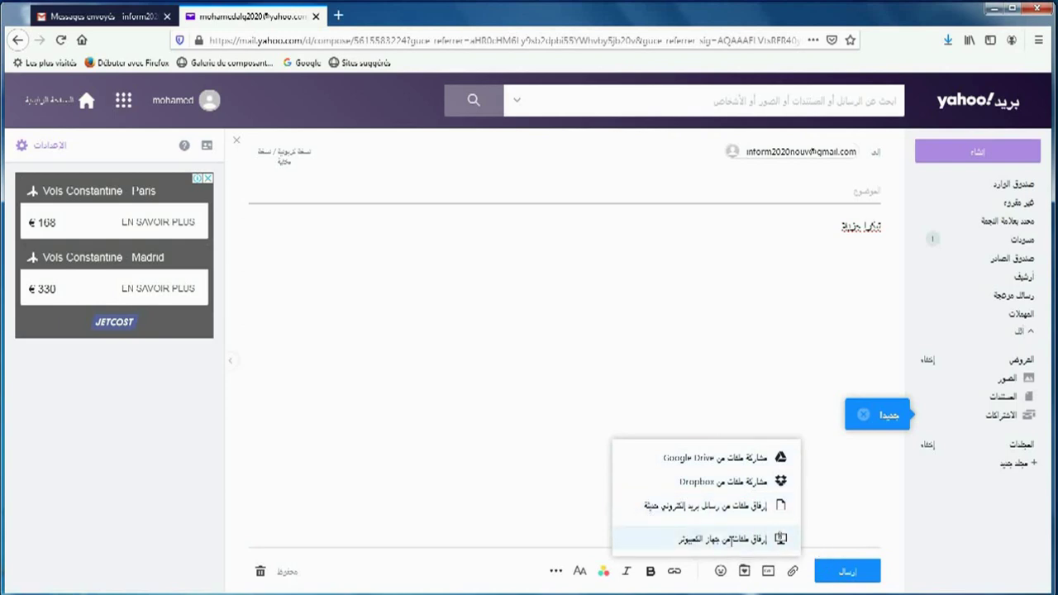
left_click(731, 541)
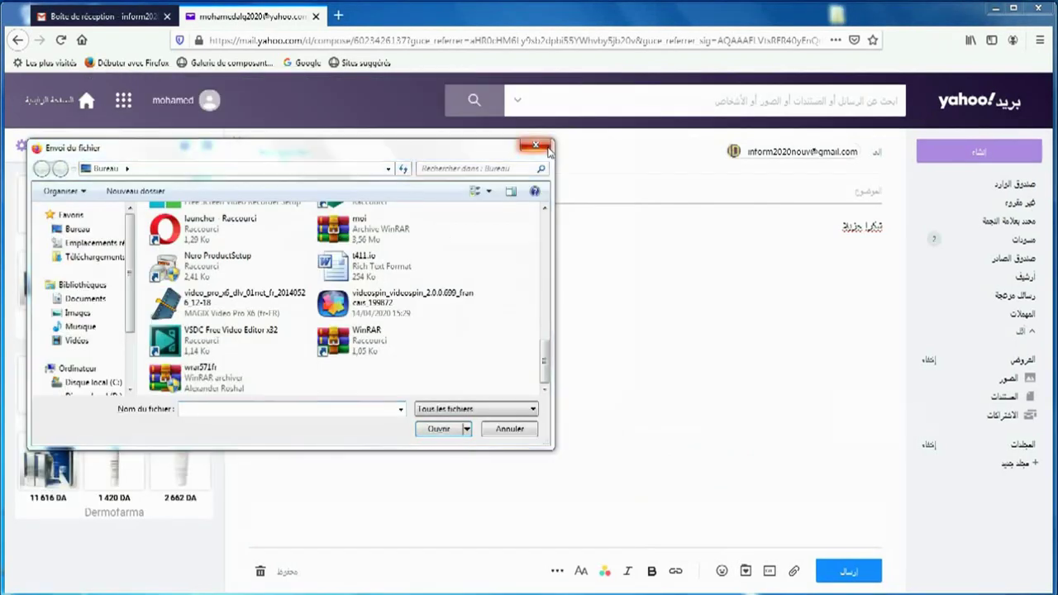
left_click(548, 149)
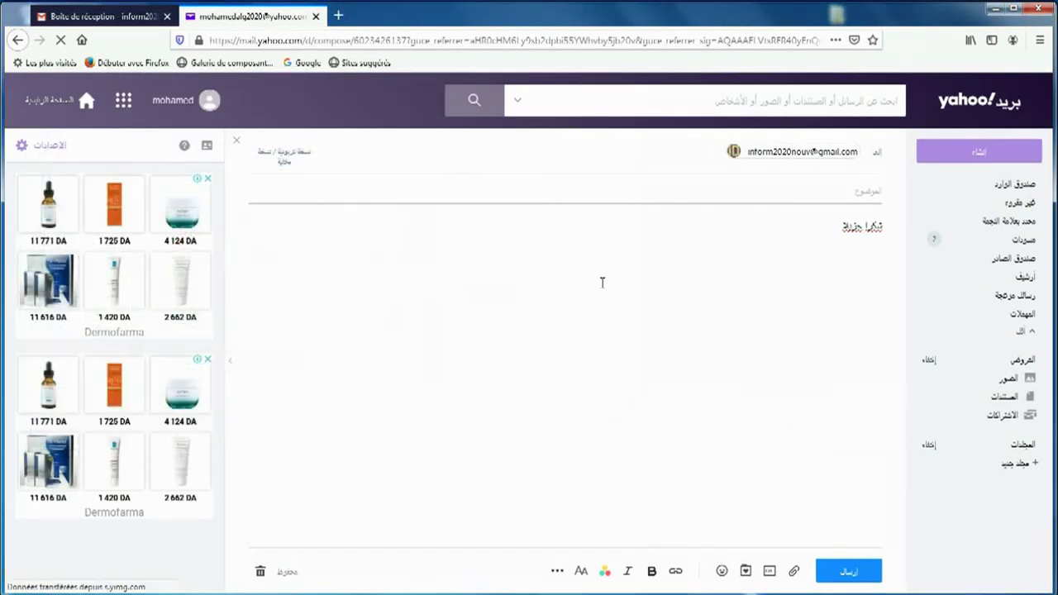
left_click(794, 571)
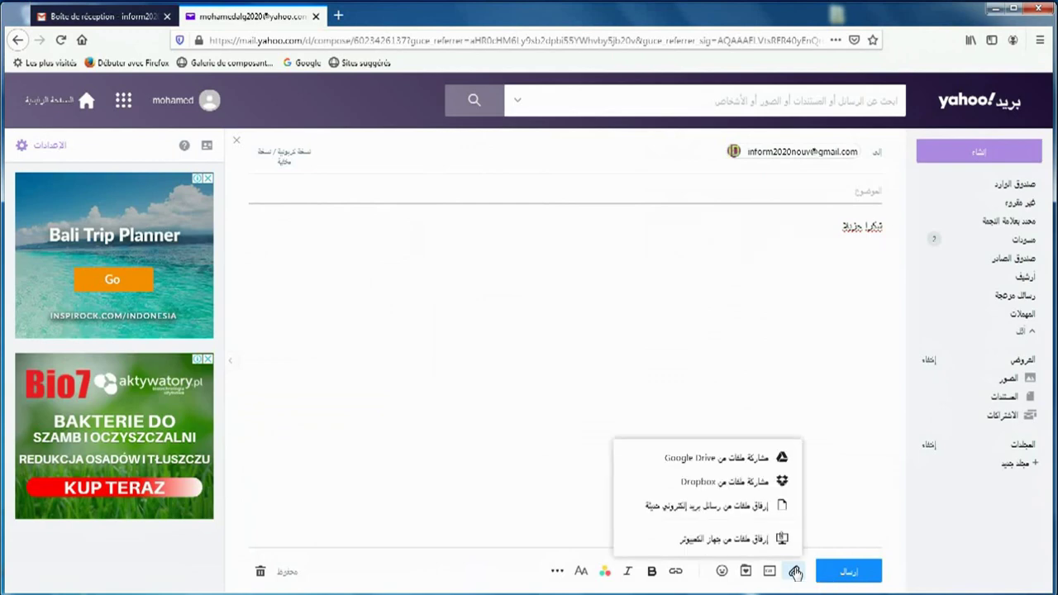
left_click(757, 540)
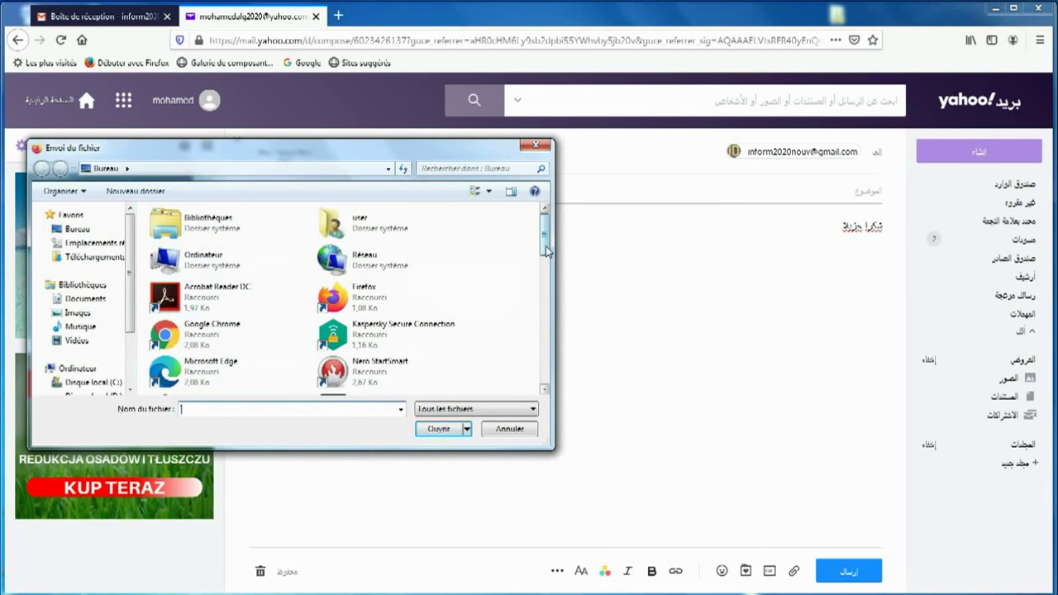
left_click_drag(546, 251, 545, 291)
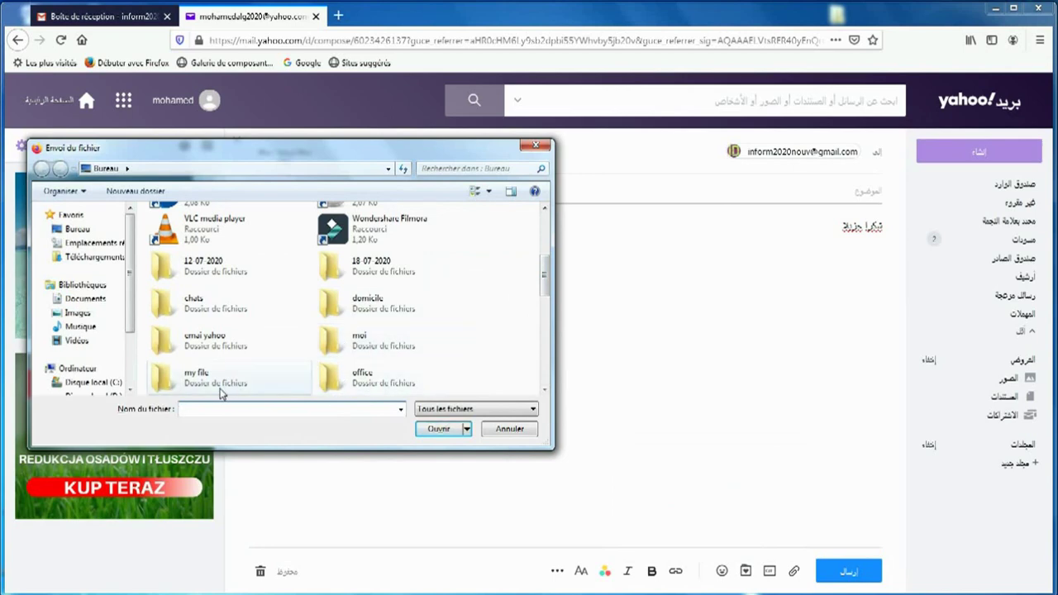
double_click(322, 345)
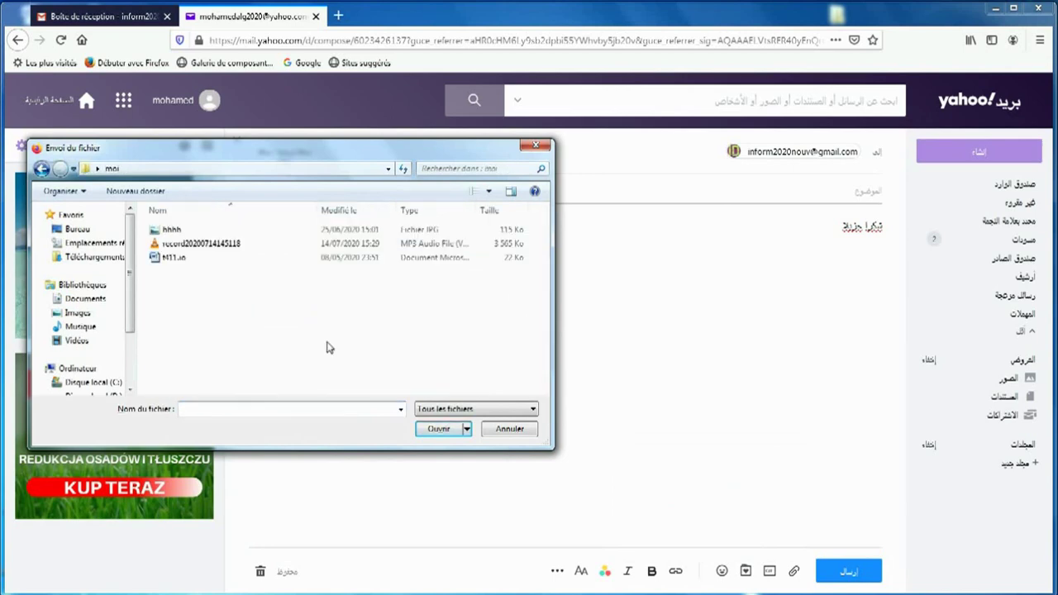
left_click(193, 249)
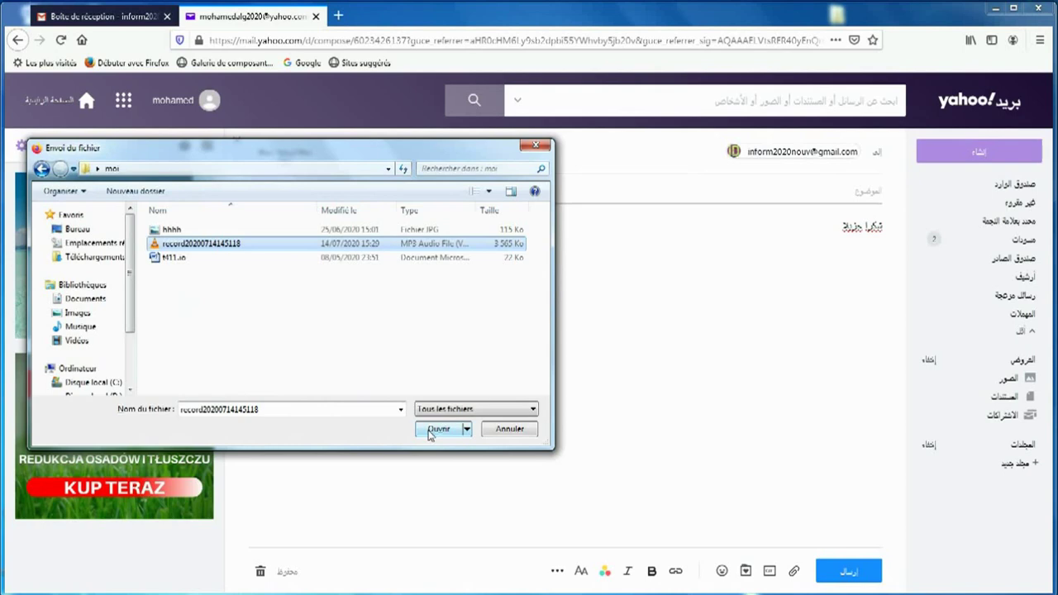
left_click(429, 431)
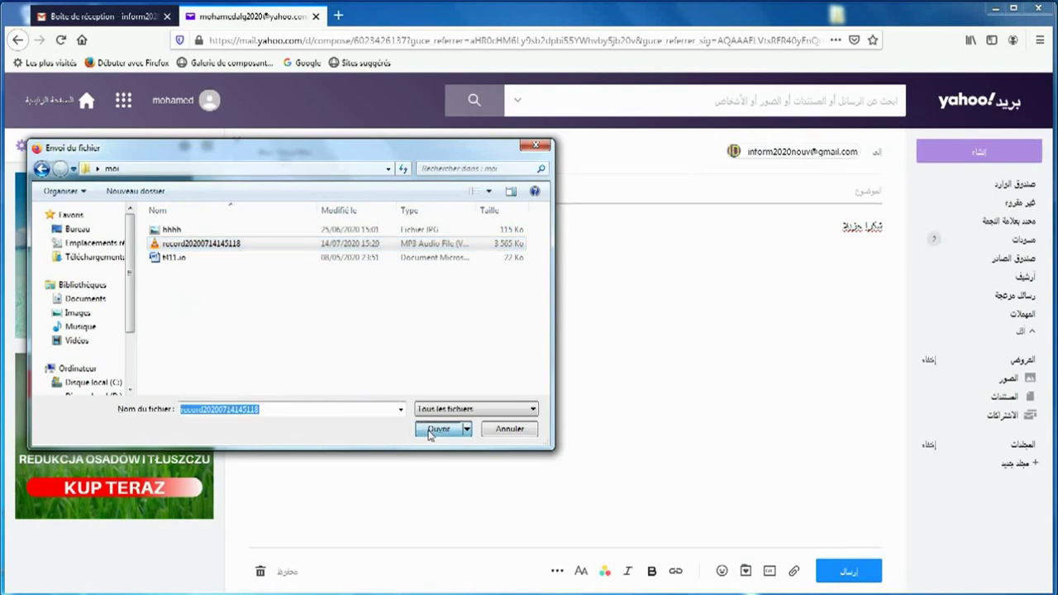
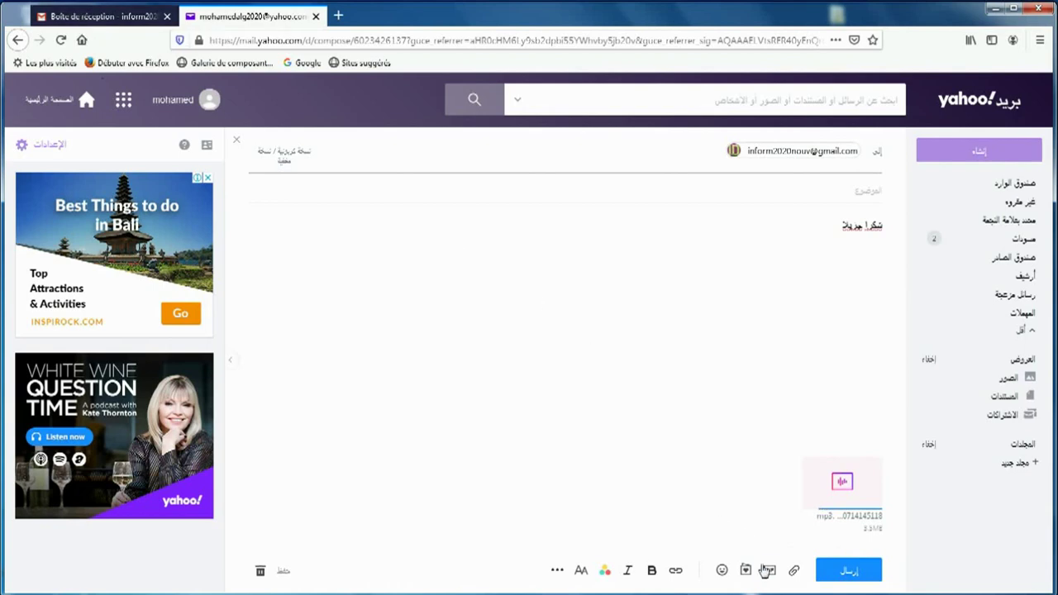
Step: Browse the Desktop for the voice recording, then send the subjectless message to Gmail
left_click(795, 573)
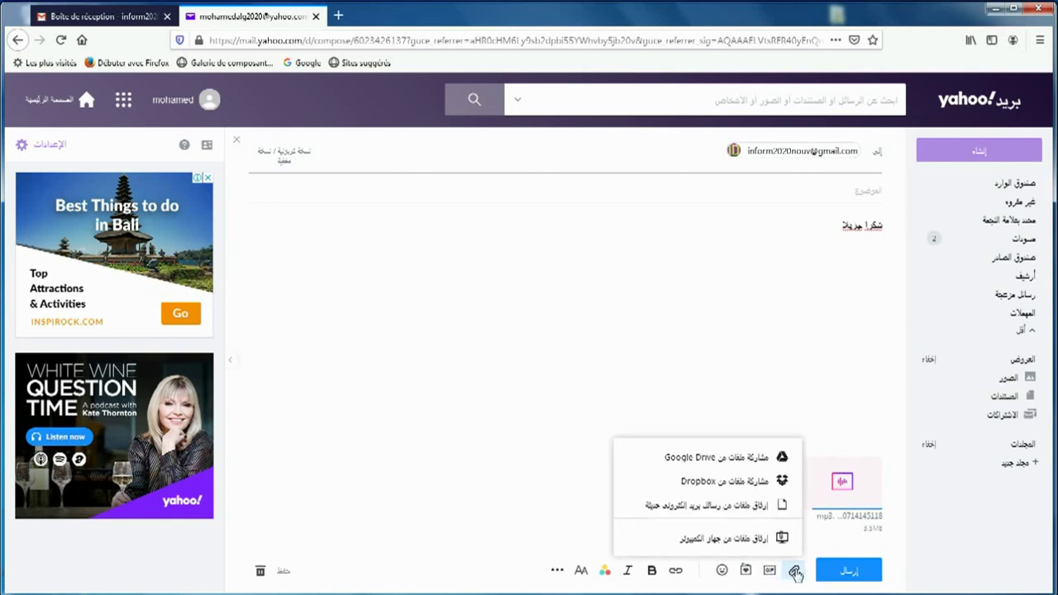
left_click(754, 547)
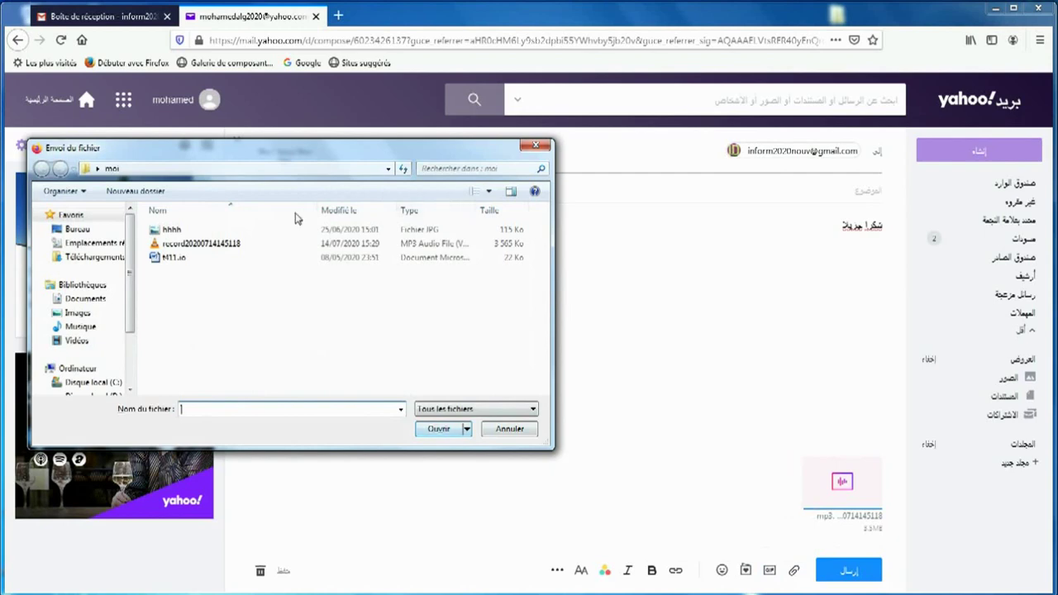
left_click(105, 232)
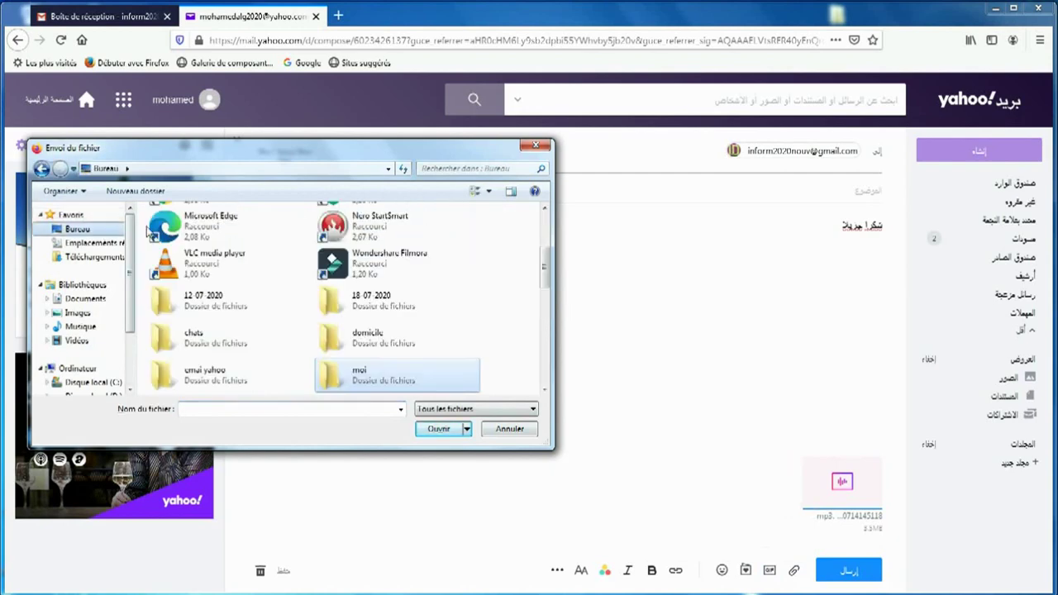
left_click(537, 147)
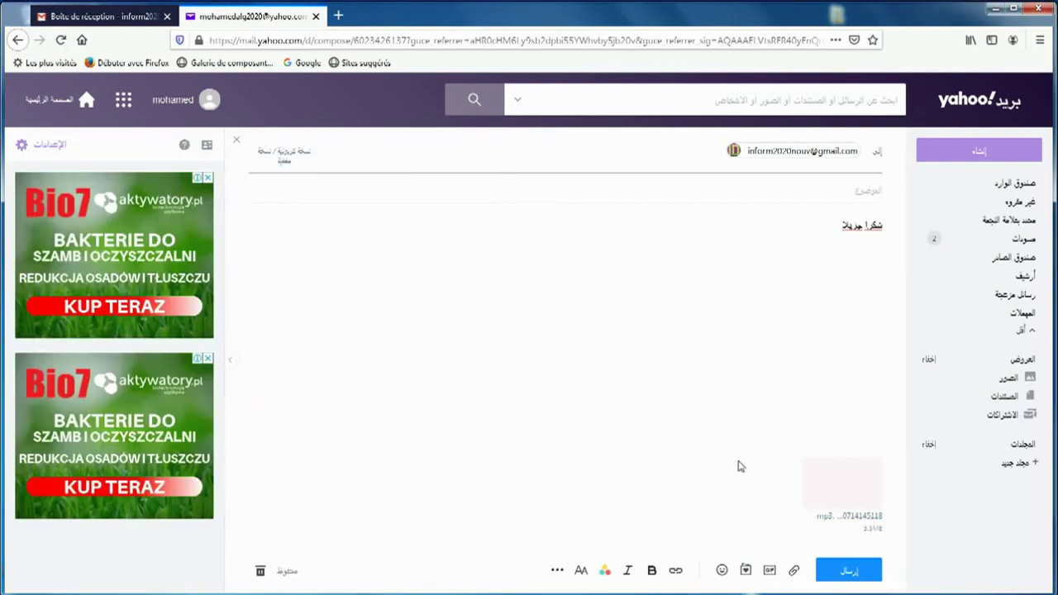
left_click(822, 532)
left_click(849, 570)
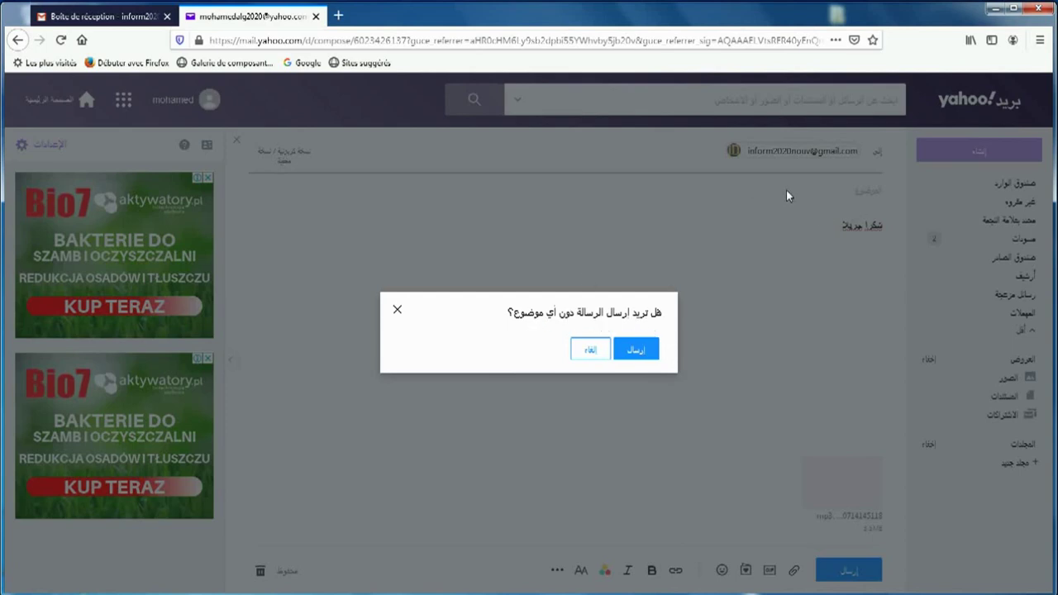
left_click(636, 349)
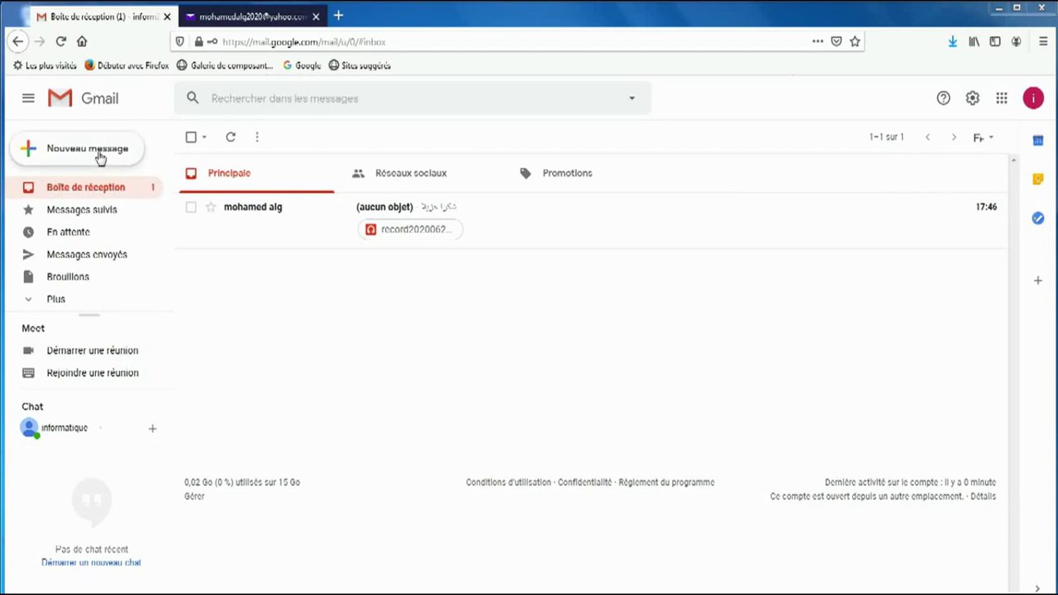
Step: Check Gmail's Messages envoyés, then return to the inbox showing the new subjectless message
left_click(98, 260)
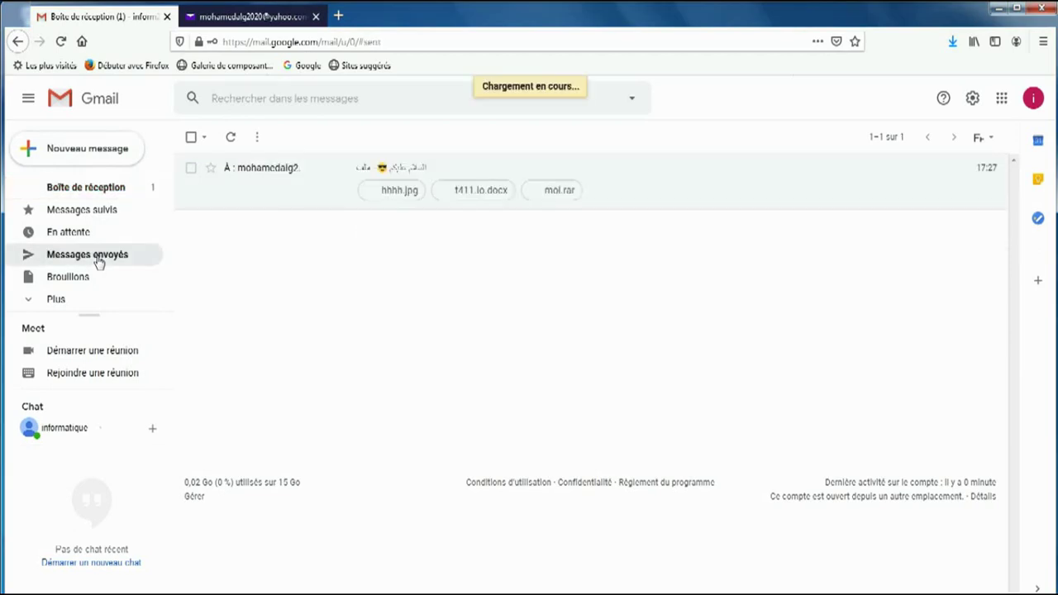
left_click(106, 195)
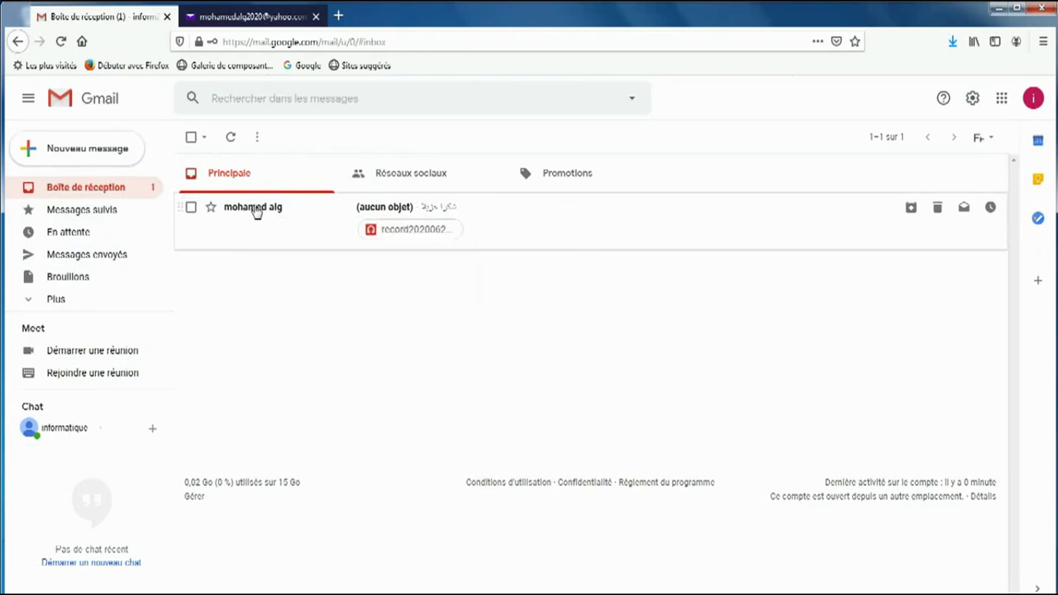
mouse_move(256, 212)
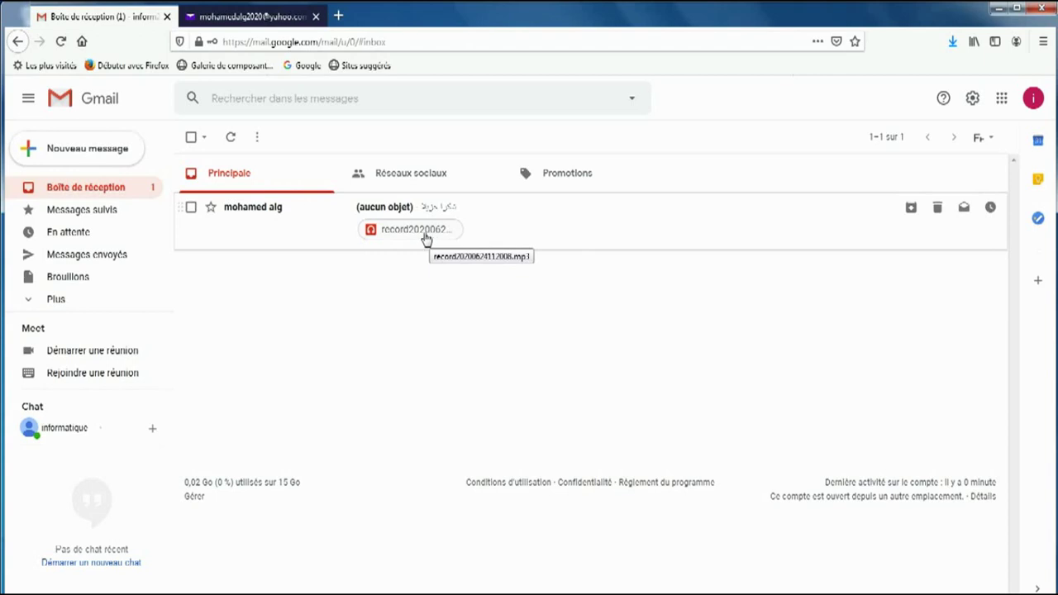
Step: Play record20200624112008.mp3 in its preview with the sound muted, then start downloading it
left_click(425, 236)
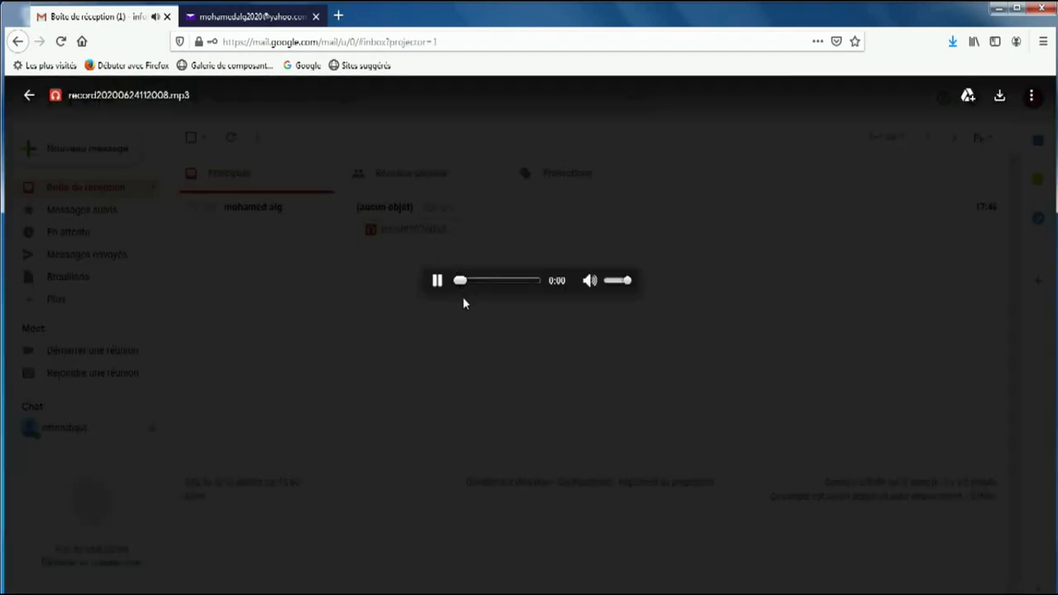
left_click(593, 284)
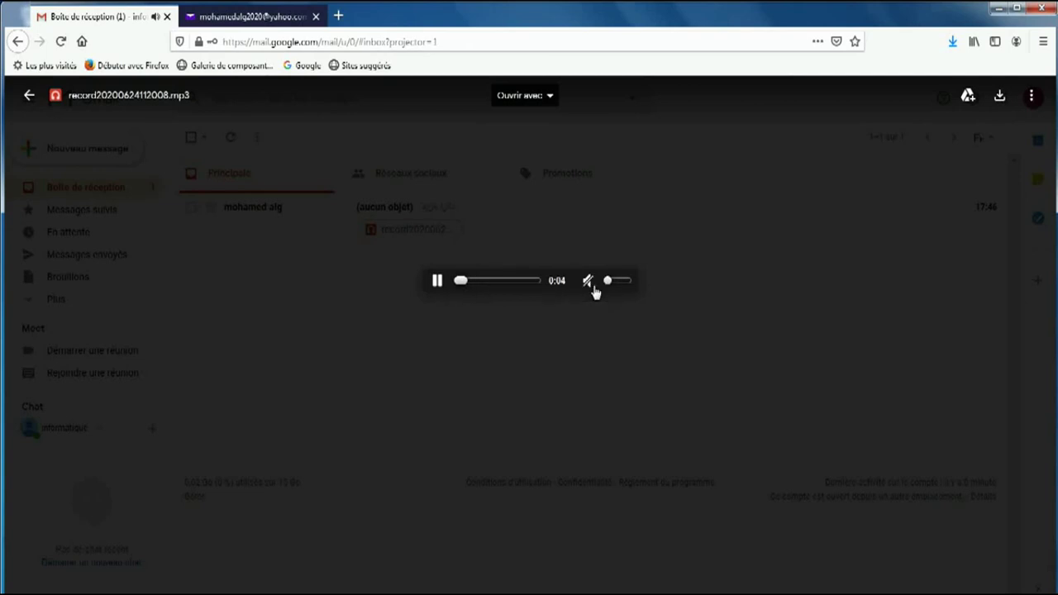
left_click(1000, 97)
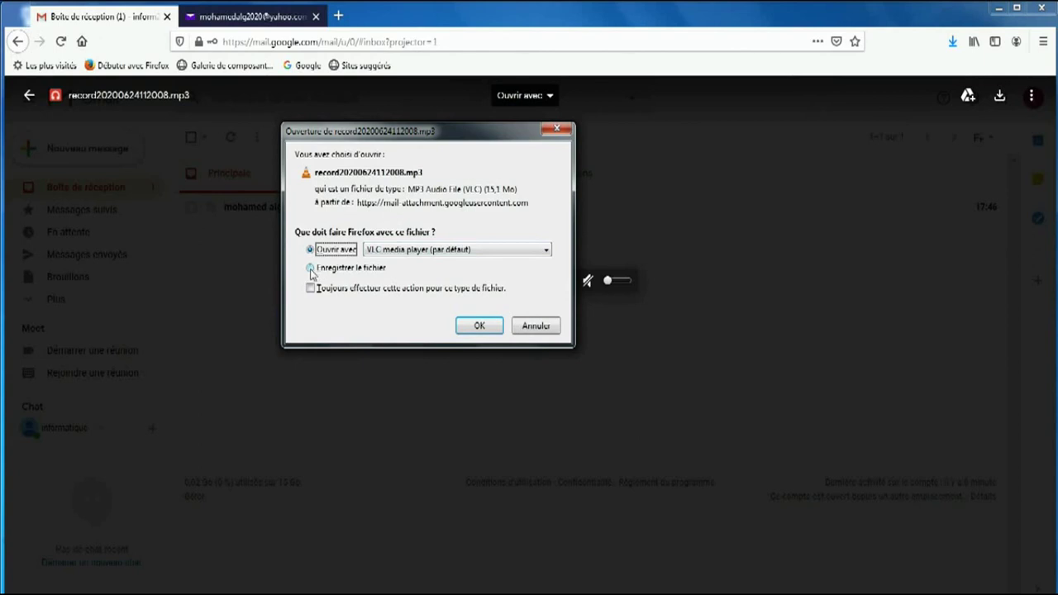
Step: Look through the computer's drives, cancel the download, and return to the inbox
left_click(310, 270)
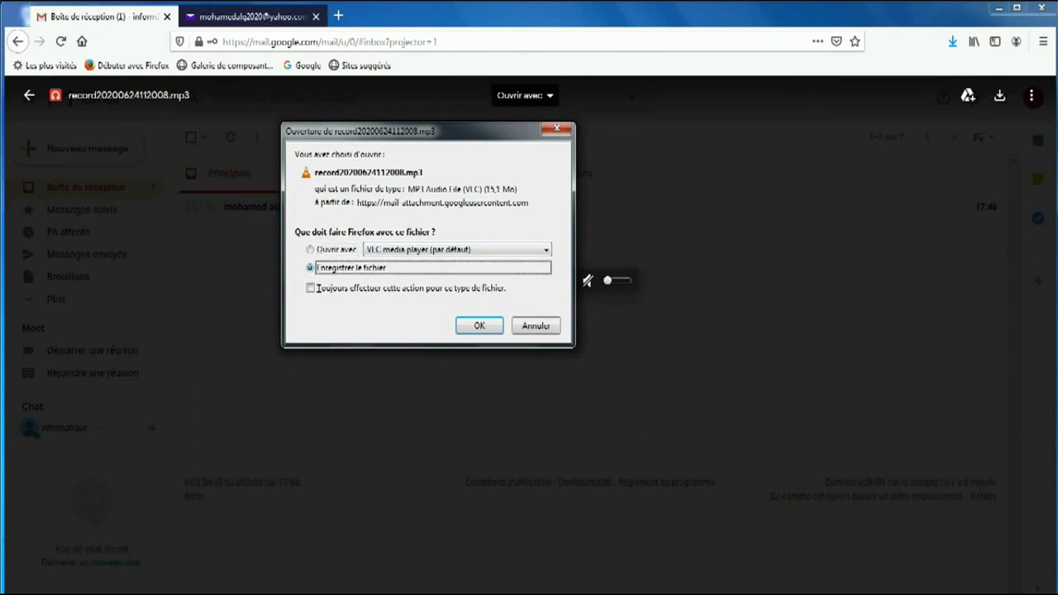
left_click(29, 590)
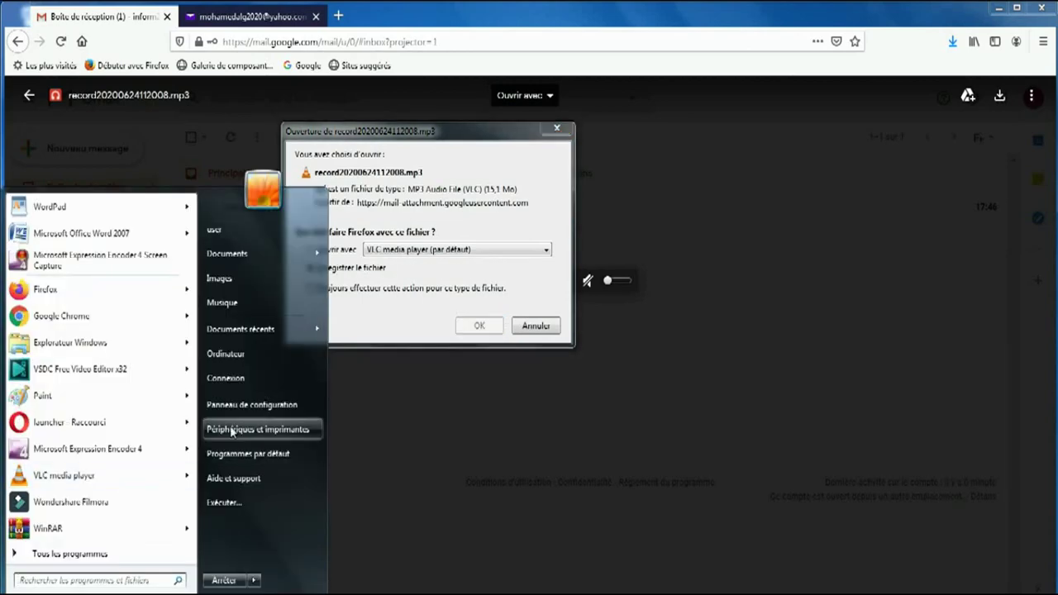
left_click(235, 354)
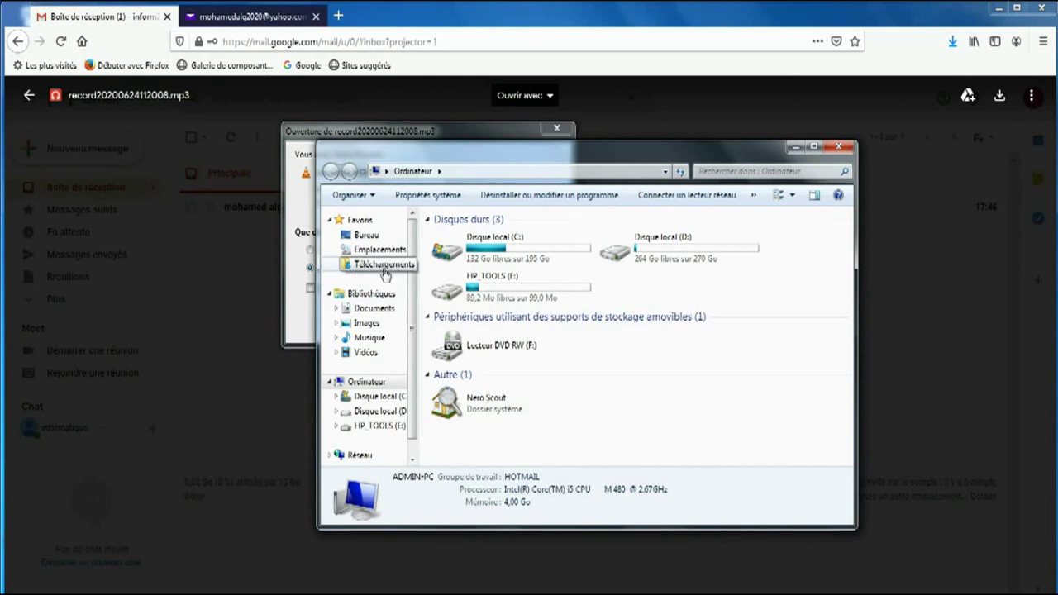
left_click(835, 151)
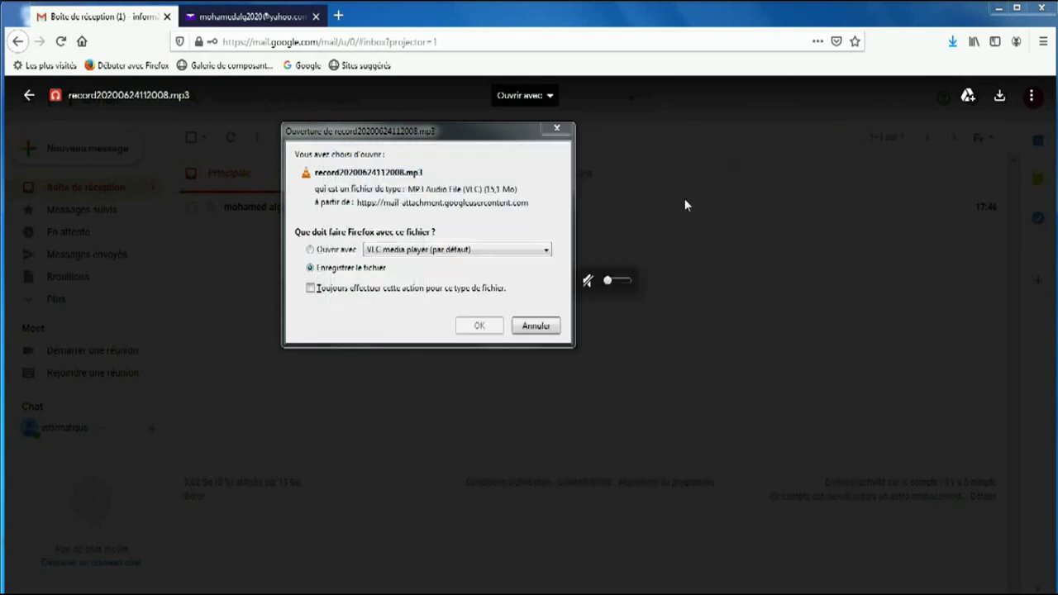
left_click(557, 131)
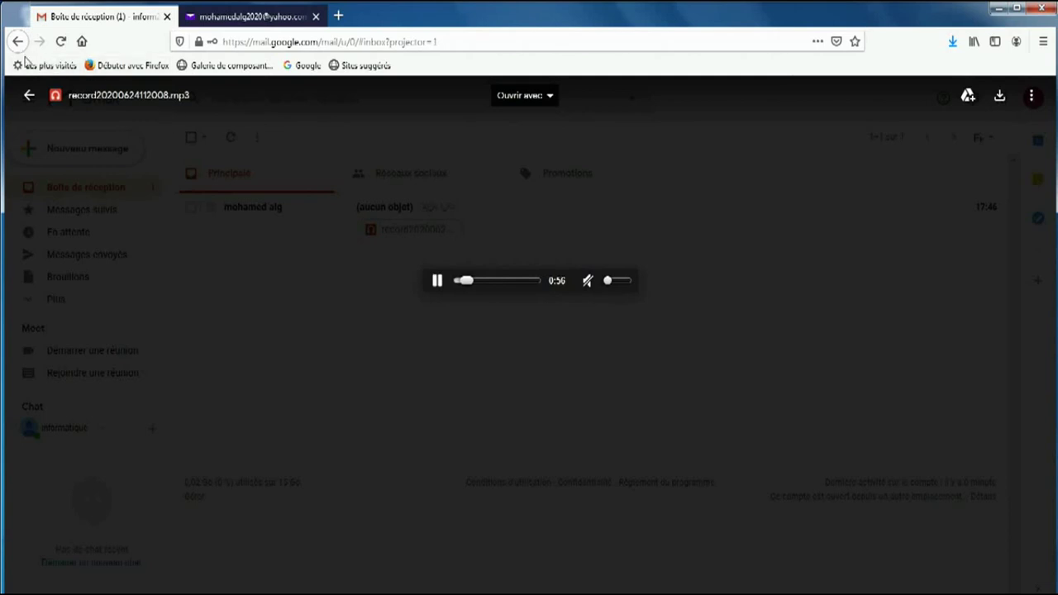
left_click(30, 97)
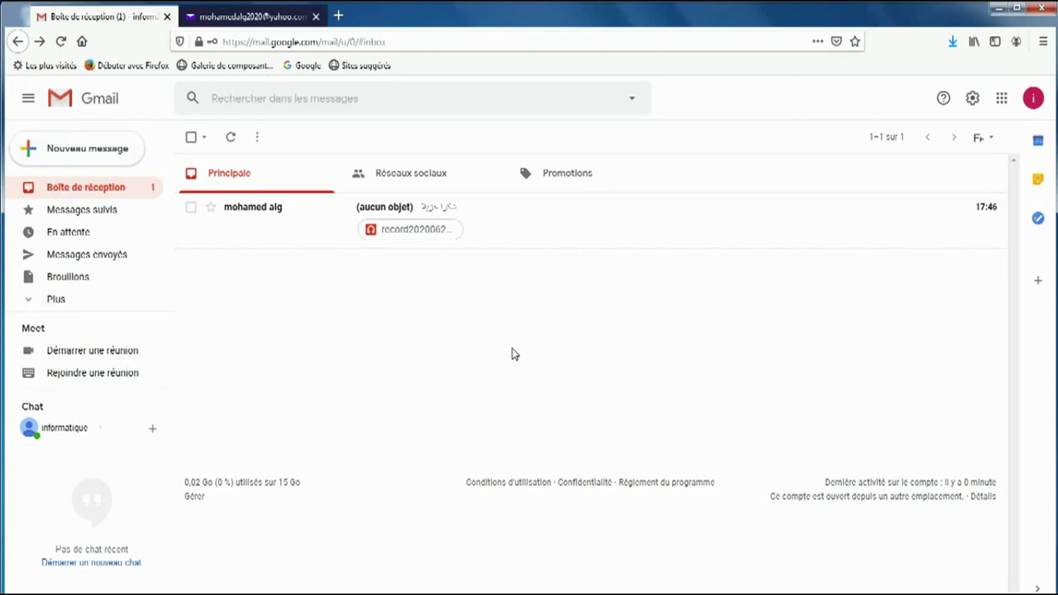
Step: Check Yahoo Mail's Sent folder for the subjectless message, return to Inbox, then go back to Gmail
left_click(270, 18)
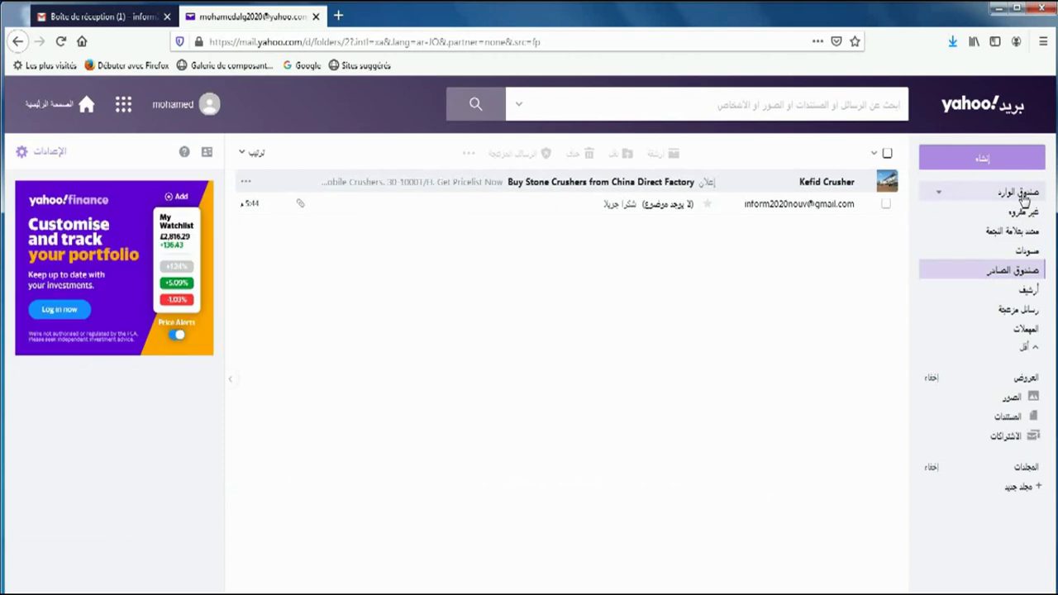
left_click(1023, 193)
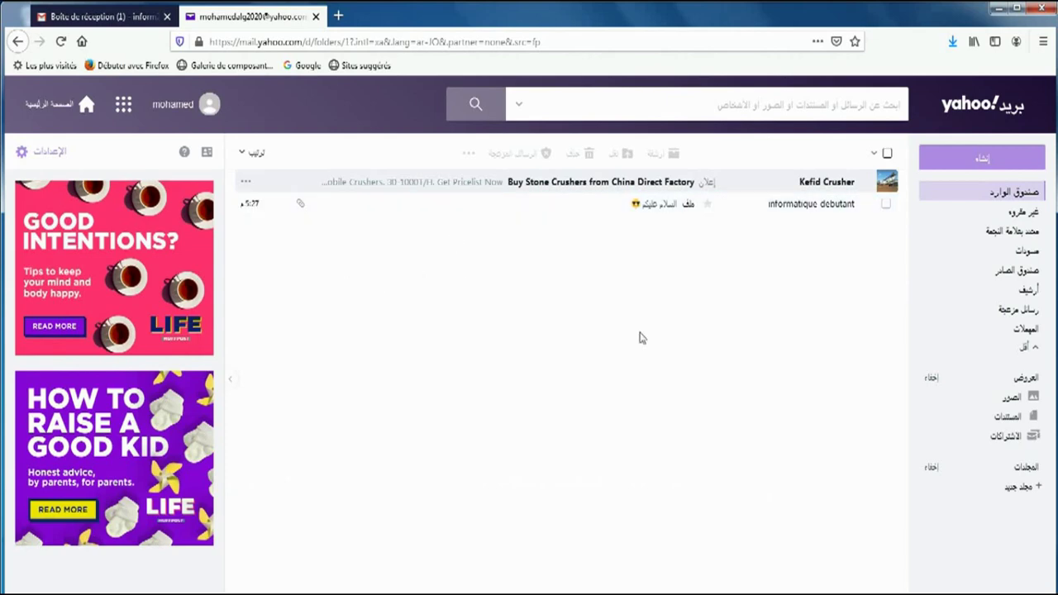
left_click(1021, 271)
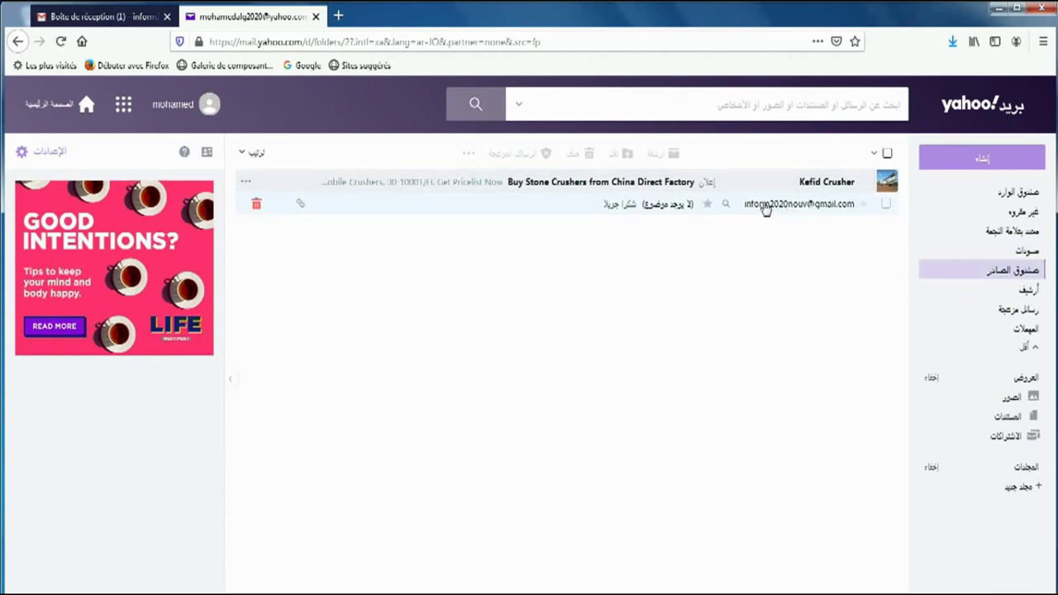
mouse_move(302, 210)
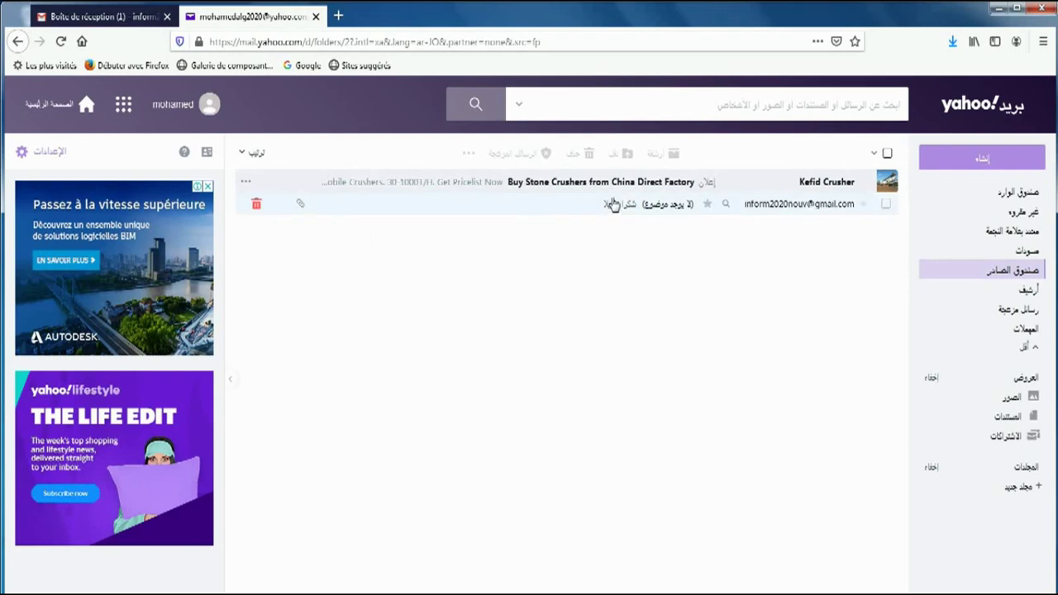
left_click(1011, 202)
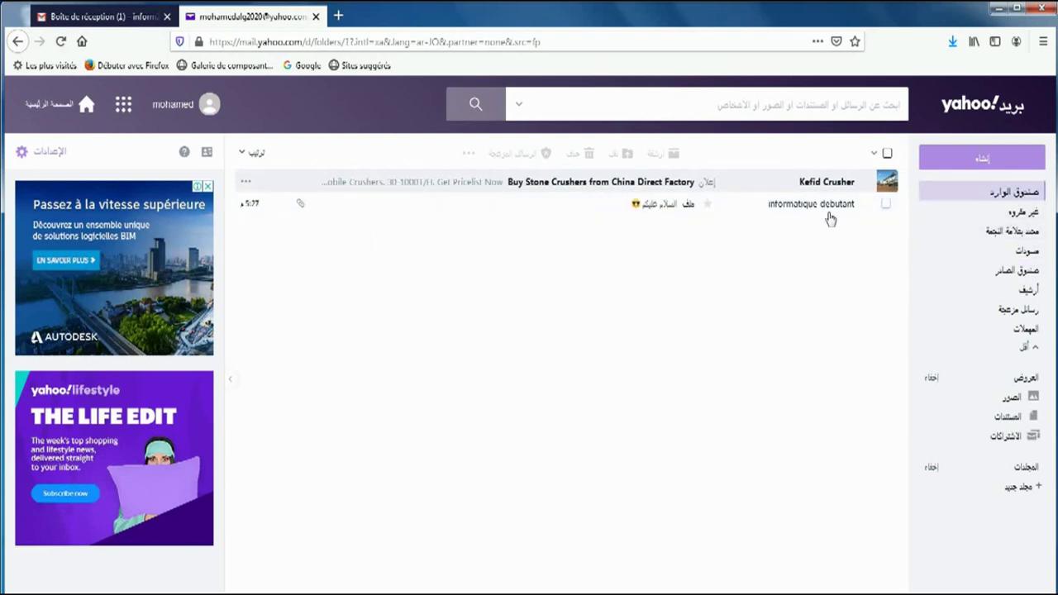
left_click(98, 17)
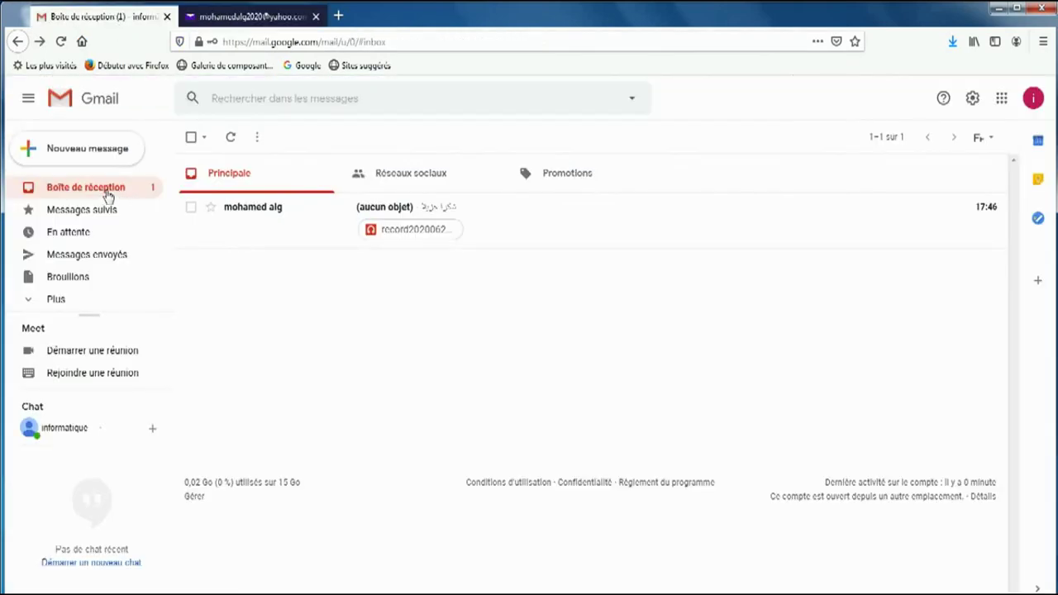
Step: Open the (aucun objet) message to show its record20200624112008.mp3 attachment (1.5 MB)
left_click(114, 254)
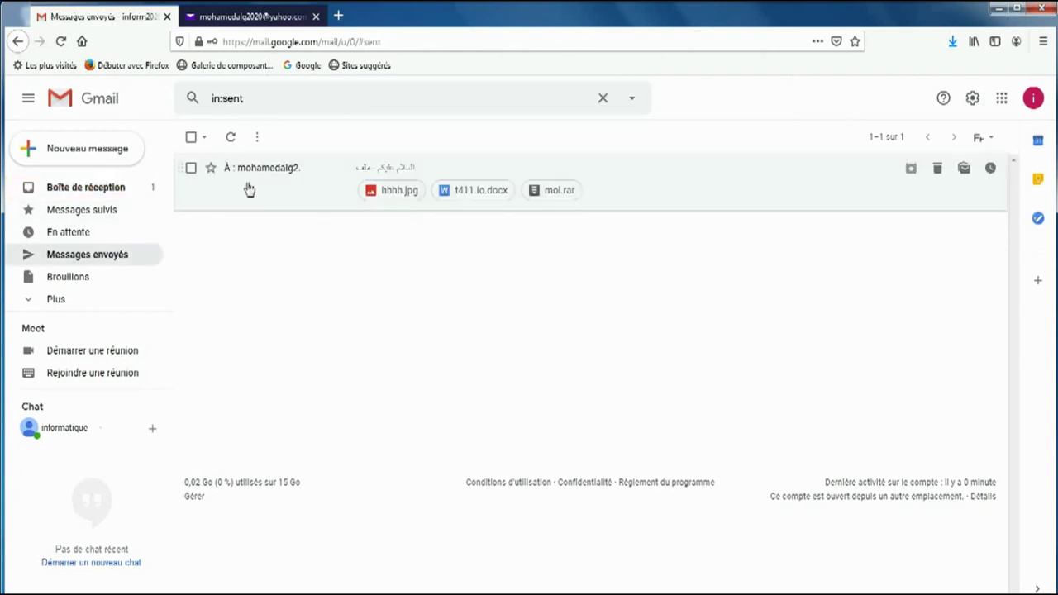
left_click(111, 190)
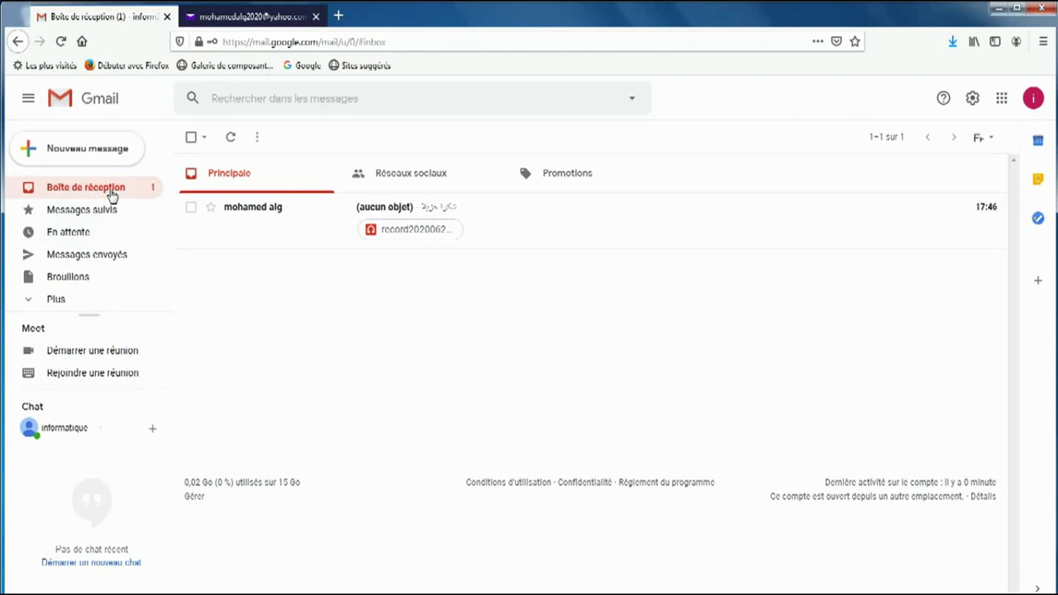
left_click(261, 213)
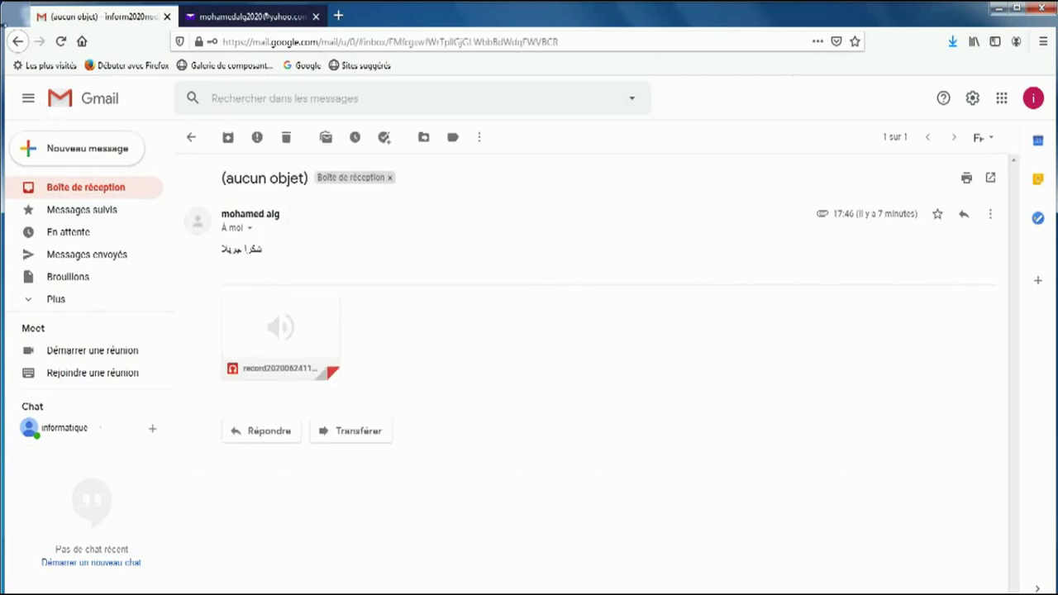
left_click(21, 45)
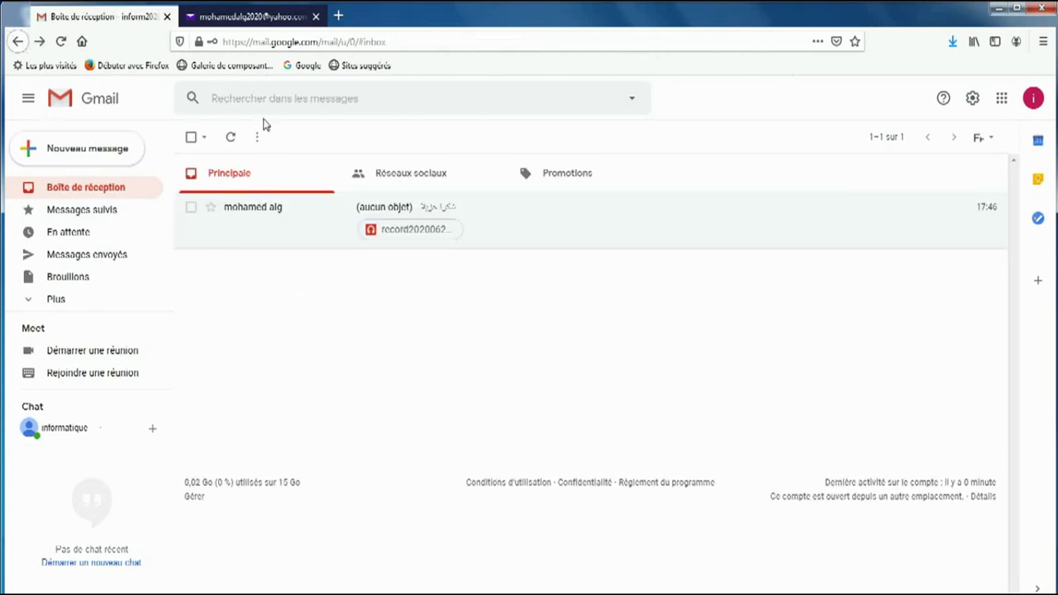
left_click(256, 209)
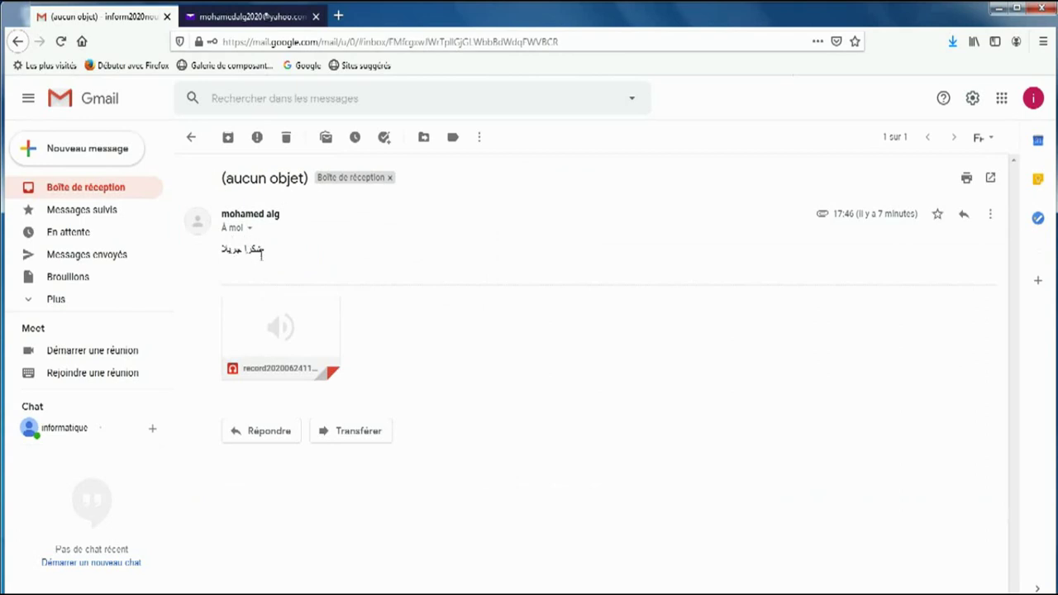
mouse_move(300, 373)
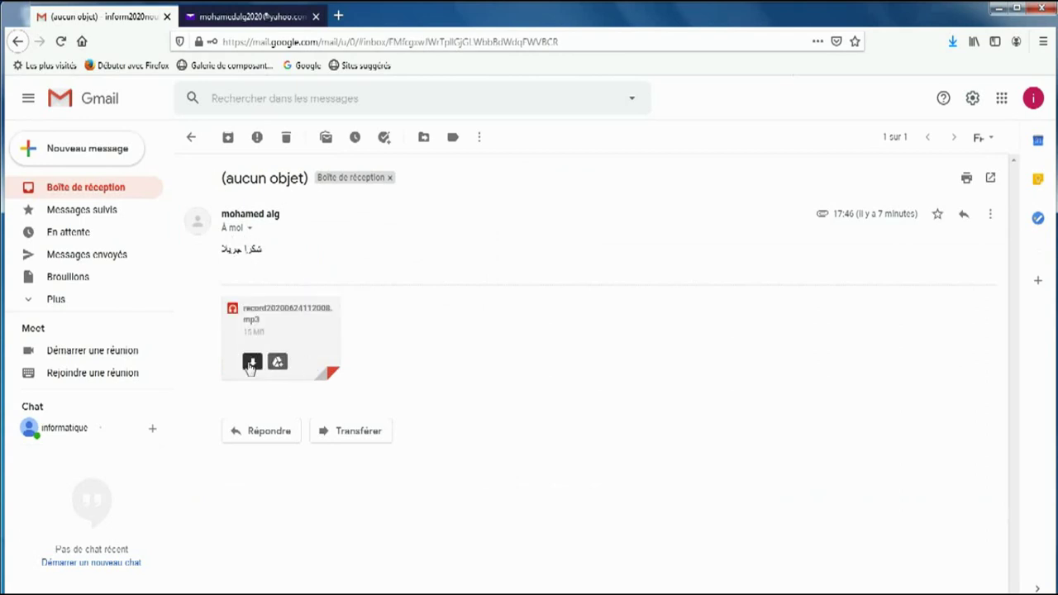
mouse_move(253, 361)
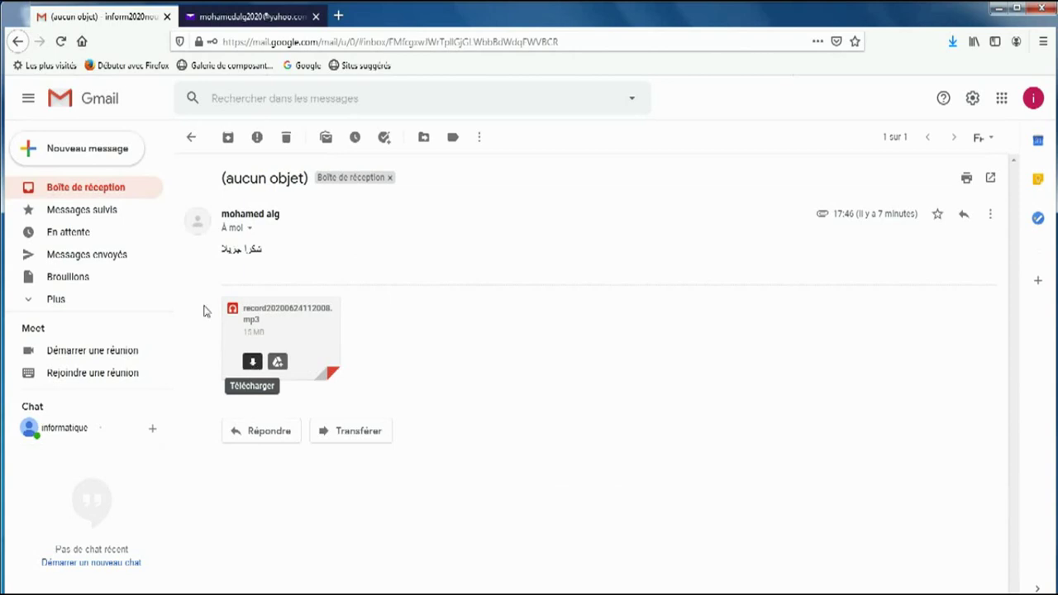
left_click(17, 42)
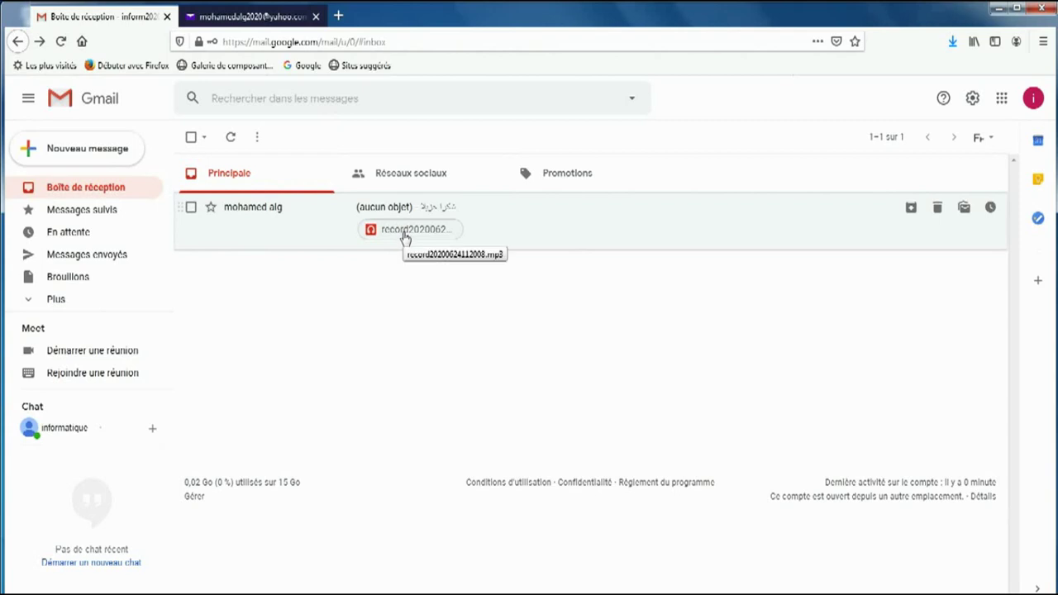
left_click(242, 213)
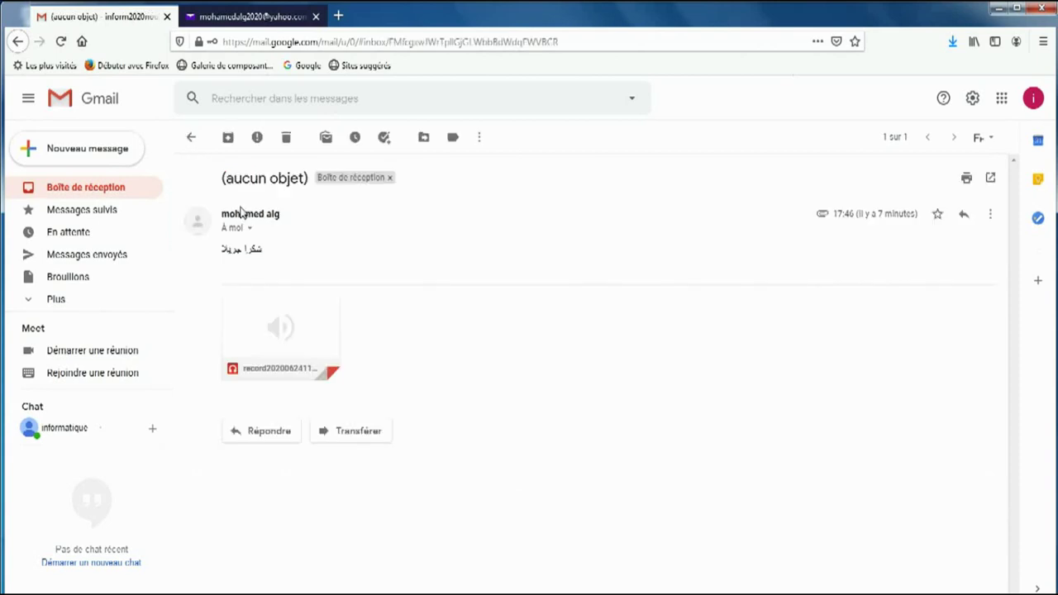
mouse_move(295, 349)
Step: Sign out of Google via Déconnexion and out of Yahoo Mail, then close the Yahoo tab
left_click(1032, 100)
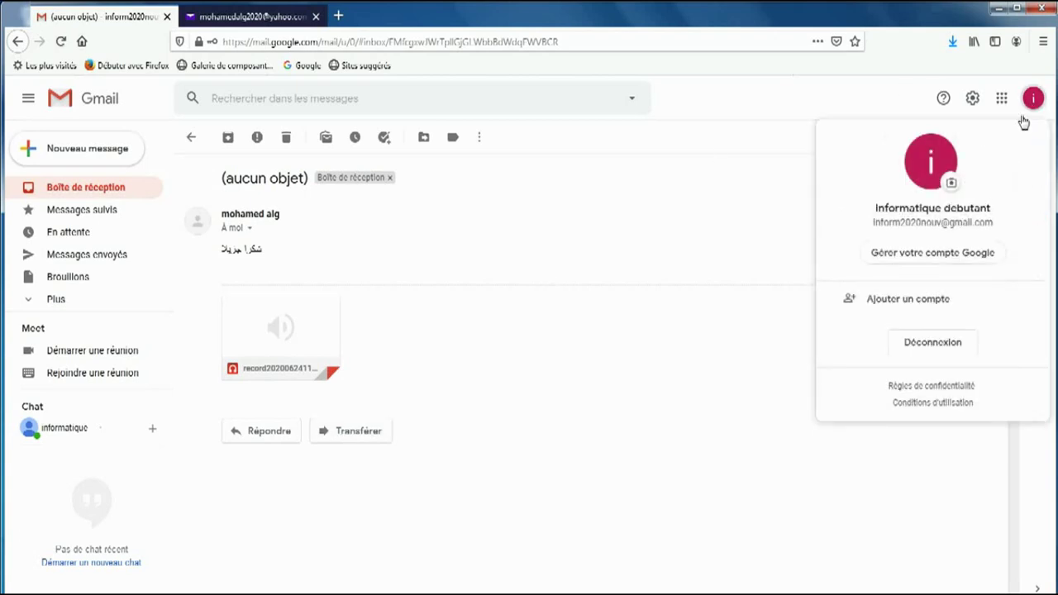
left_click(952, 346)
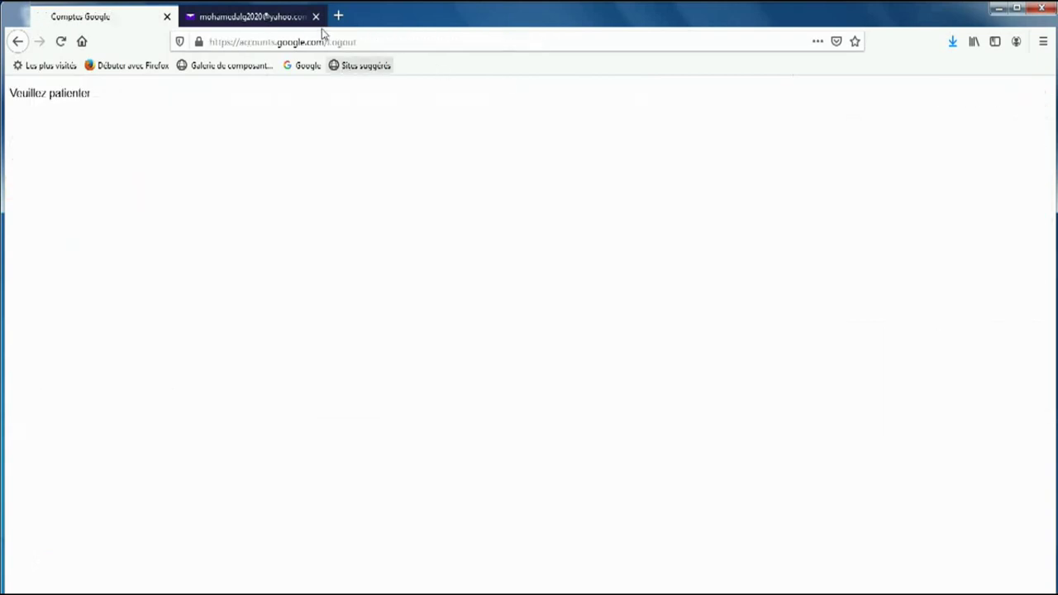
left_click(283, 21)
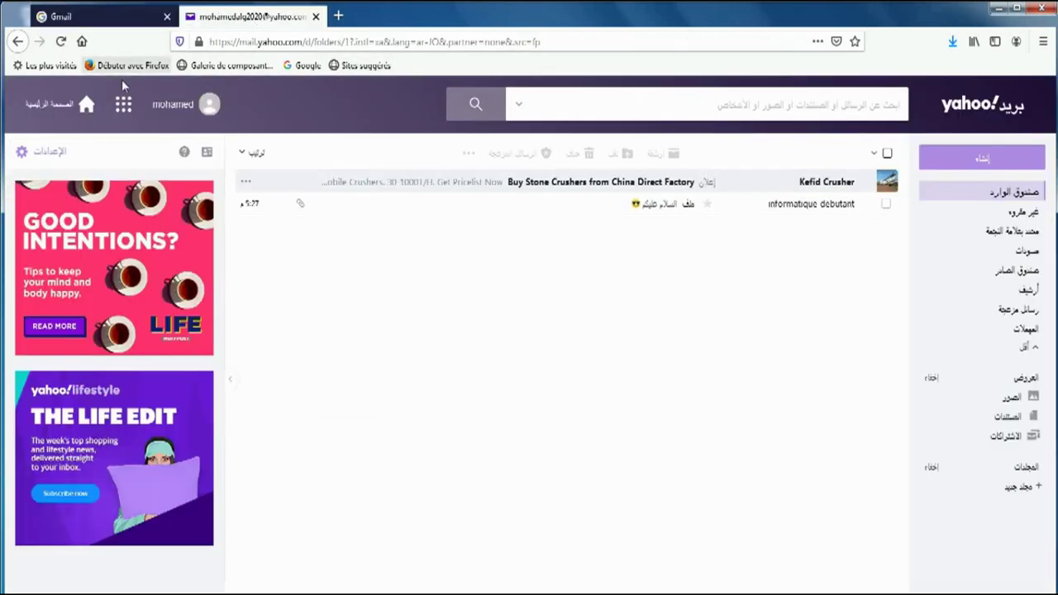
left_click(212, 107)
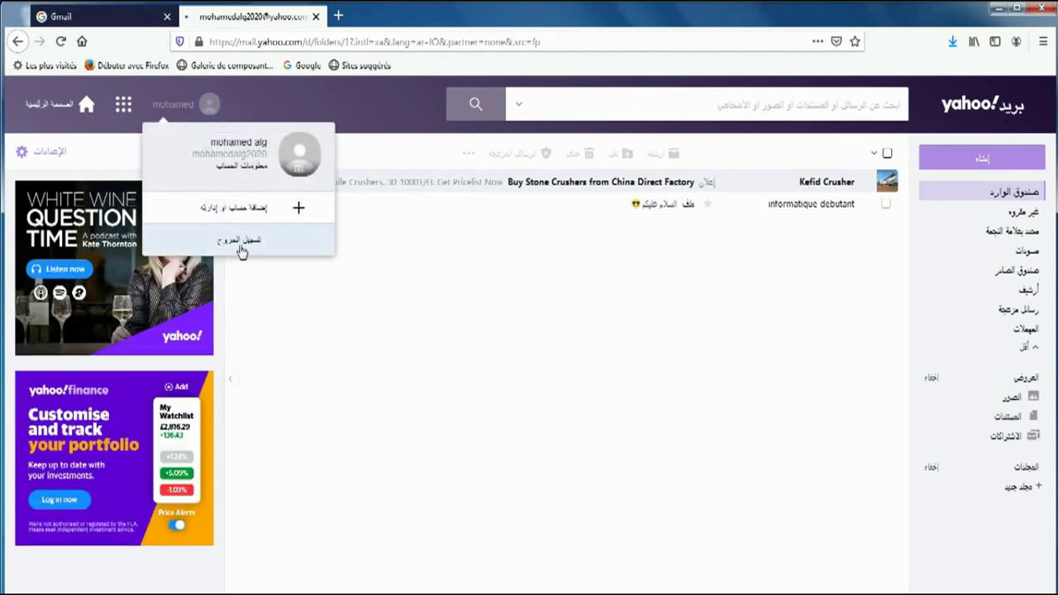
left_click(242, 241)
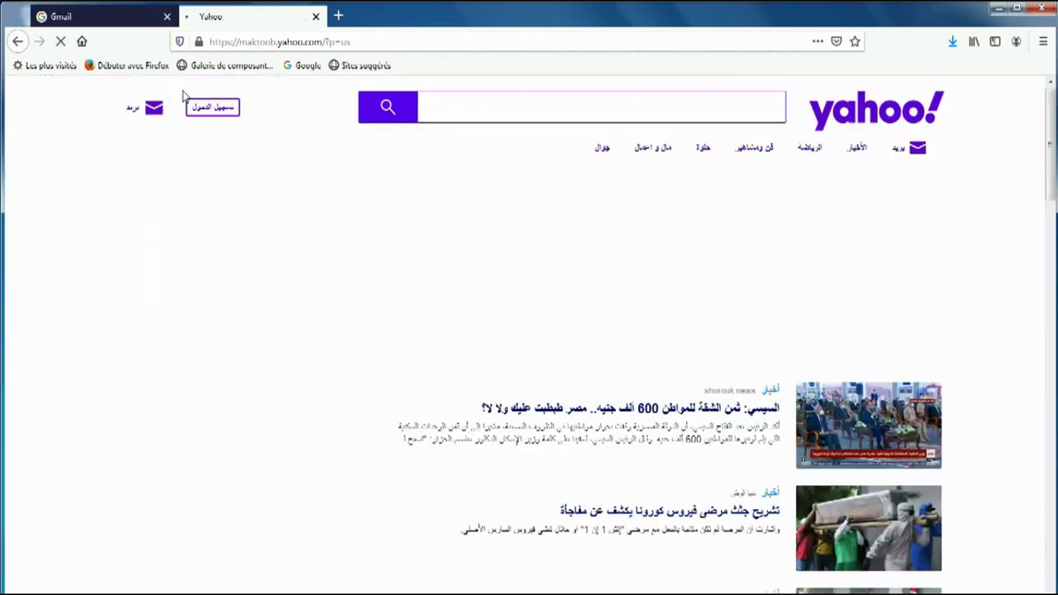
left_click(317, 17)
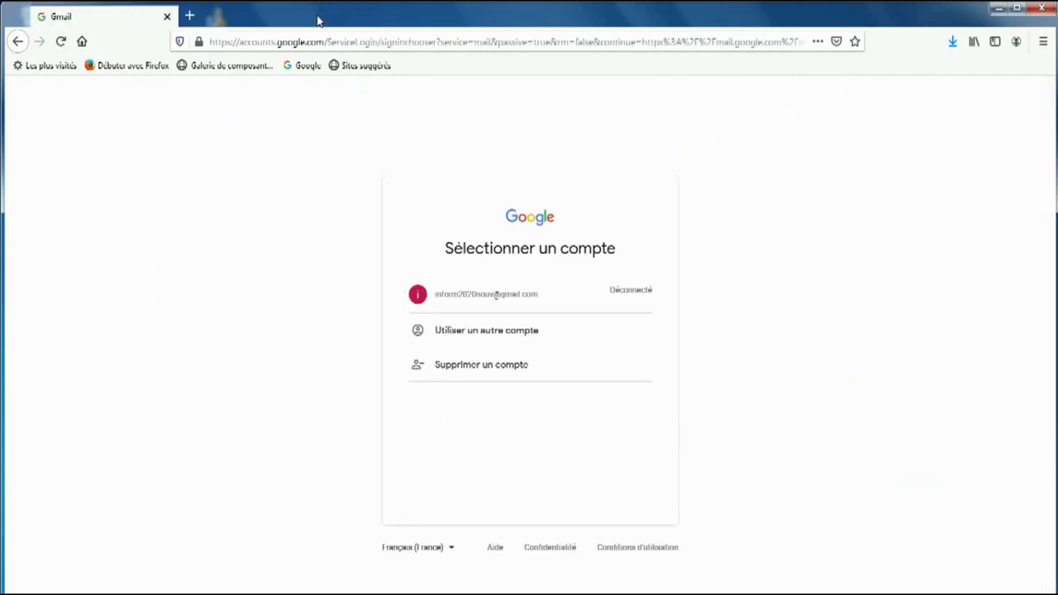